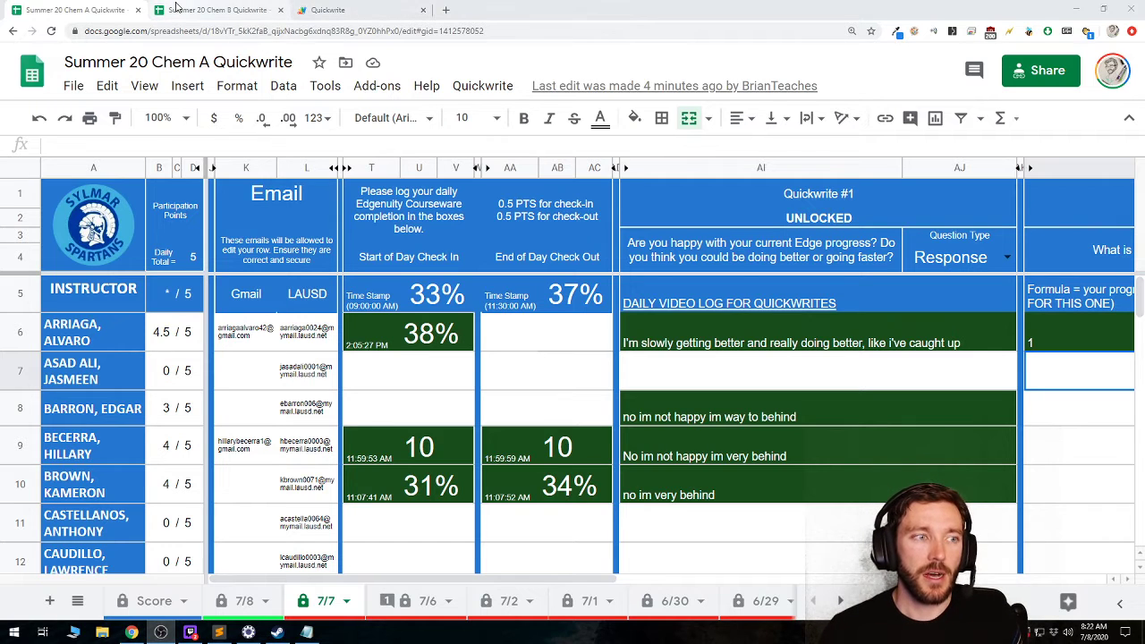
Hide row 7 on the 7/7 sheet of the Chem A Quickwrite spreadsheet
left_click(587, 303)
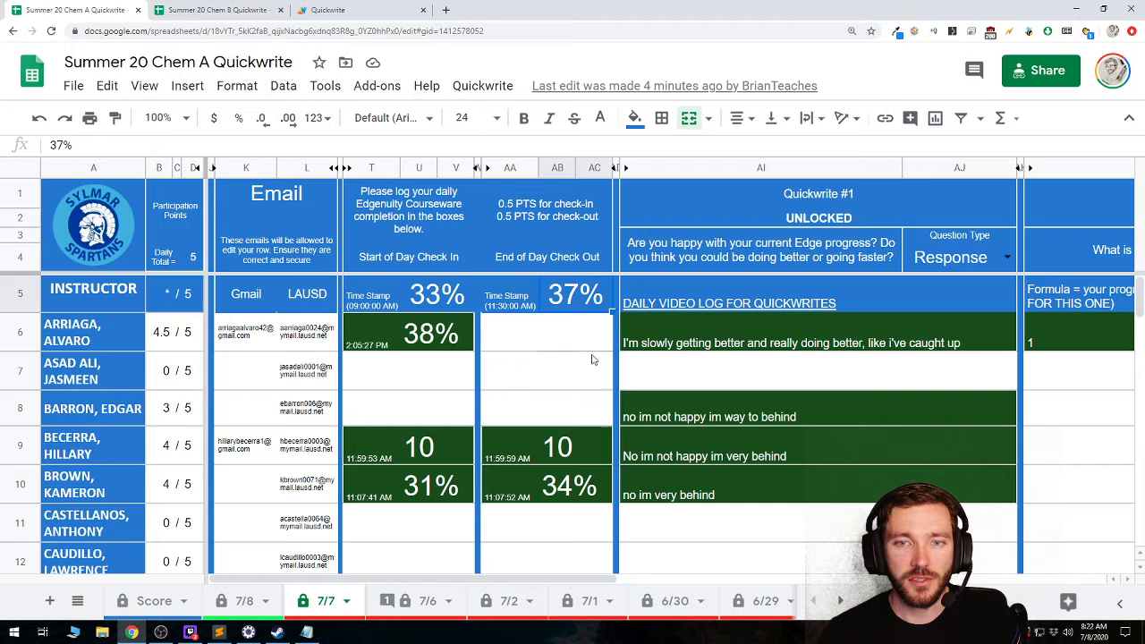
left_click(25, 371)
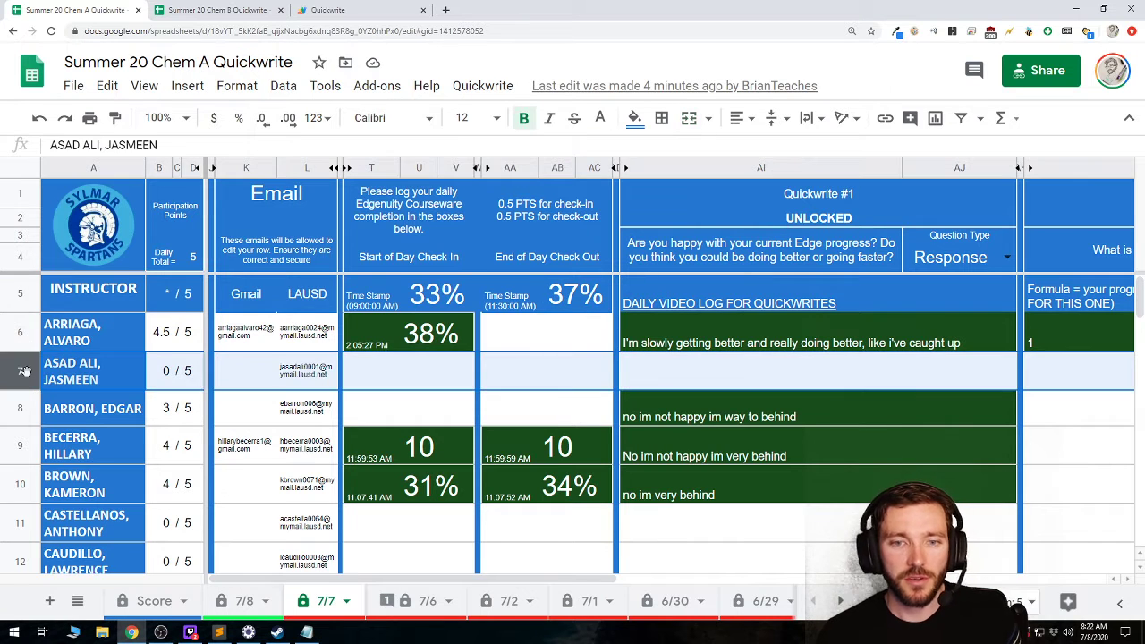
right_click(25, 372)
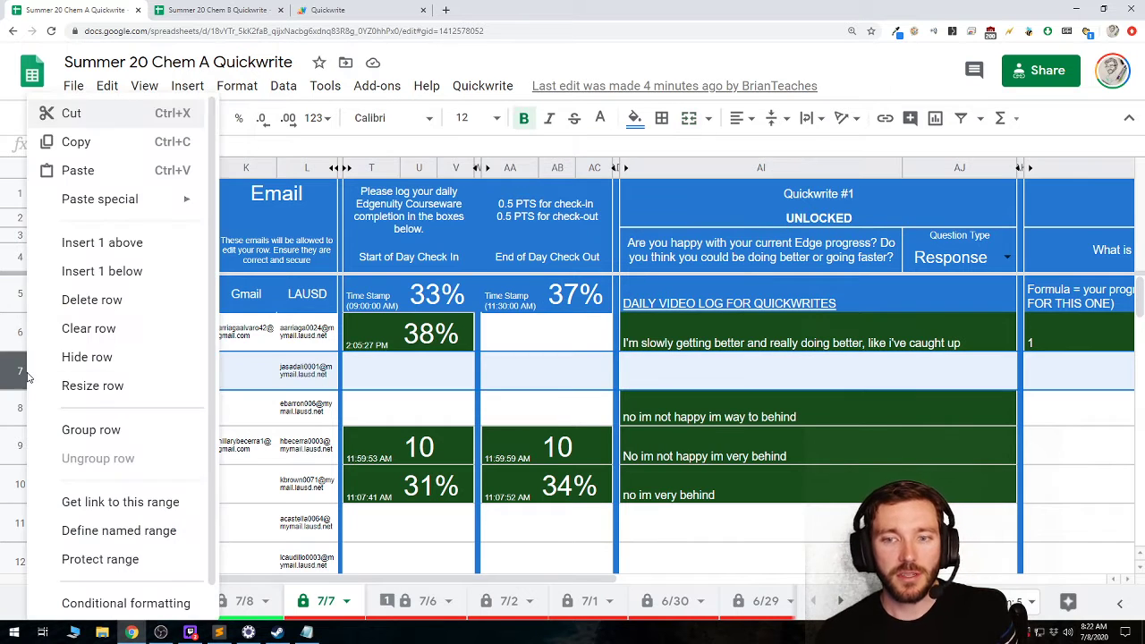
left_click(139, 356)
Compare the instructor's end-of-day check-out in row 5 with the check-in and check-out cells of the student in row 6
left_click(443, 346)
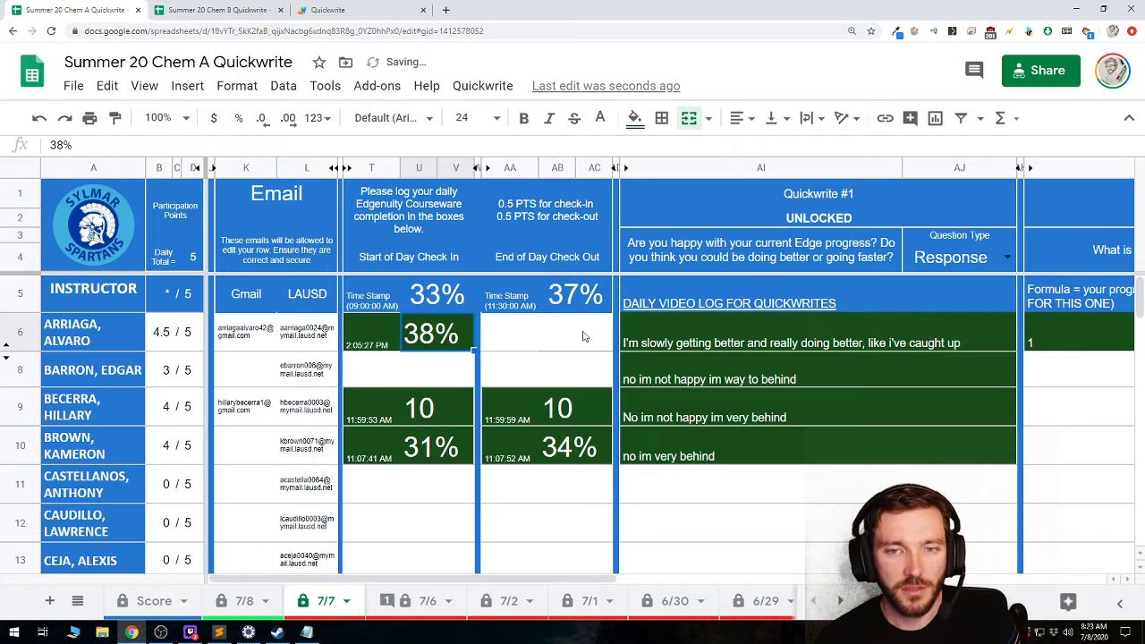
left_click(583, 337)
left_click(578, 302)
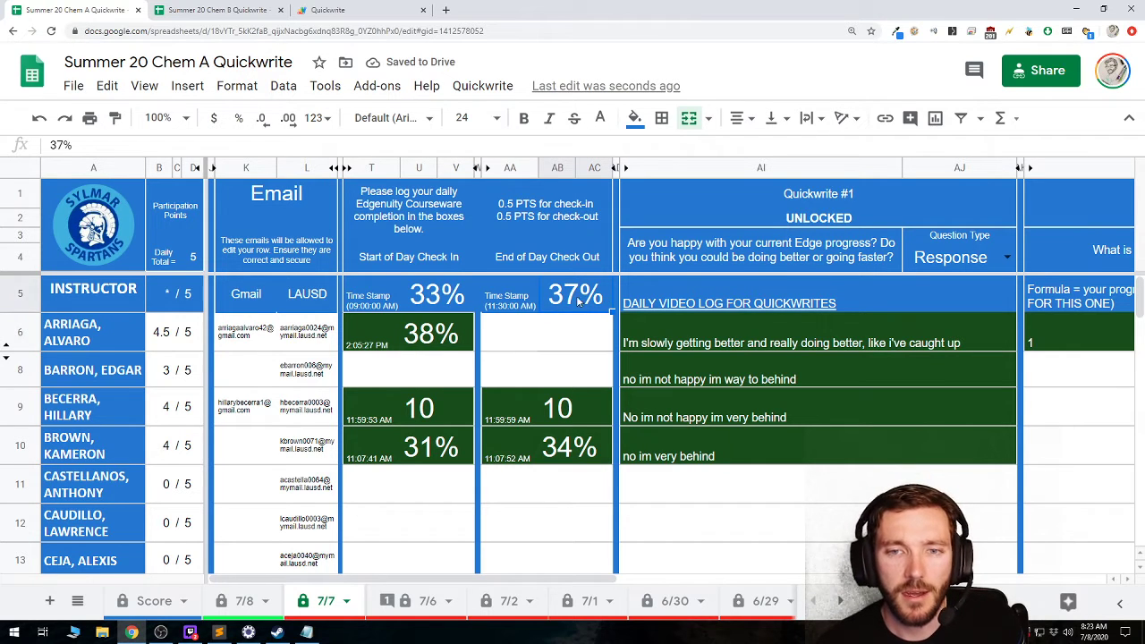
left_click(582, 340)
left_click(578, 302)
left_click(580, 345)
left_click(569, 309)
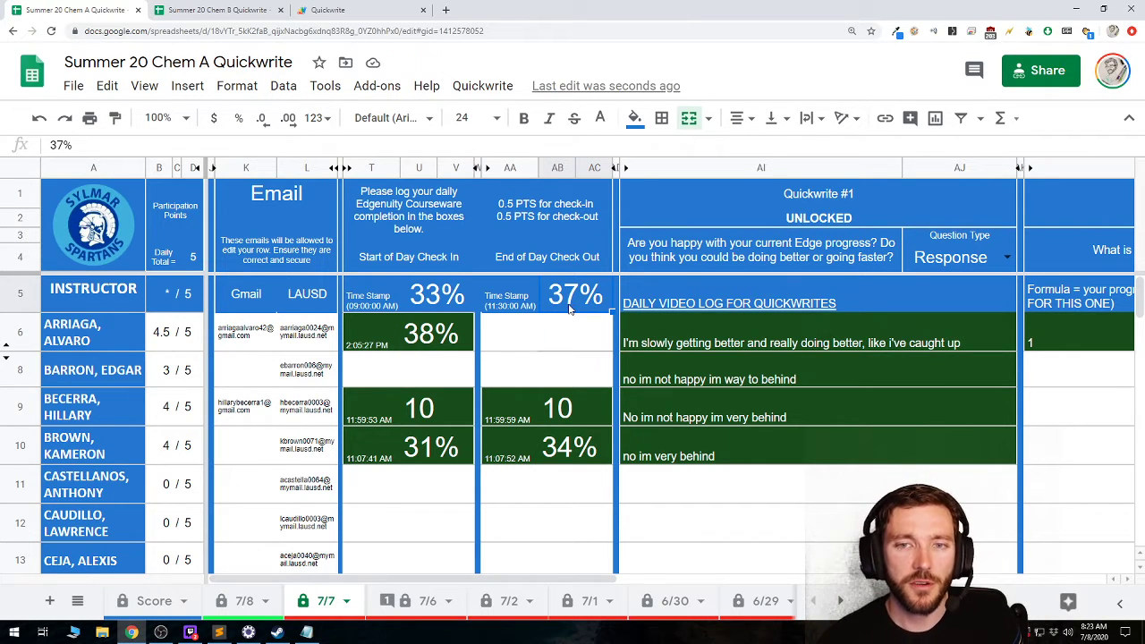
left_click(574, 337)
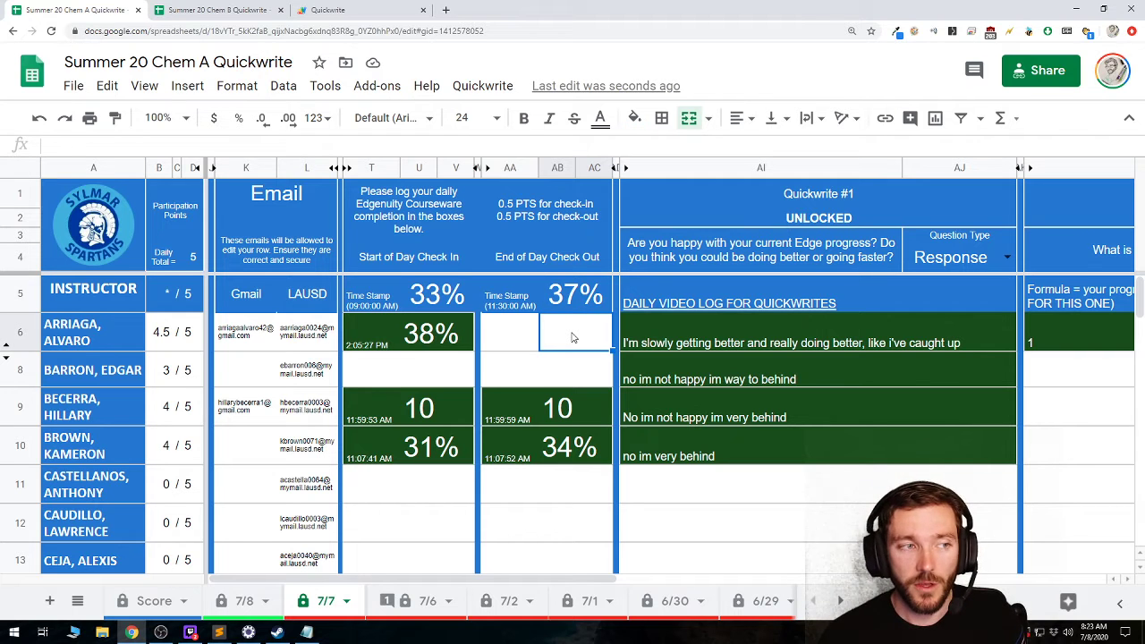
Open the Edgenuity website, edgenuity.com, in a new browser tab
left_click(446, 10)
left_click(462, 31)
type("edg")
key("Return")
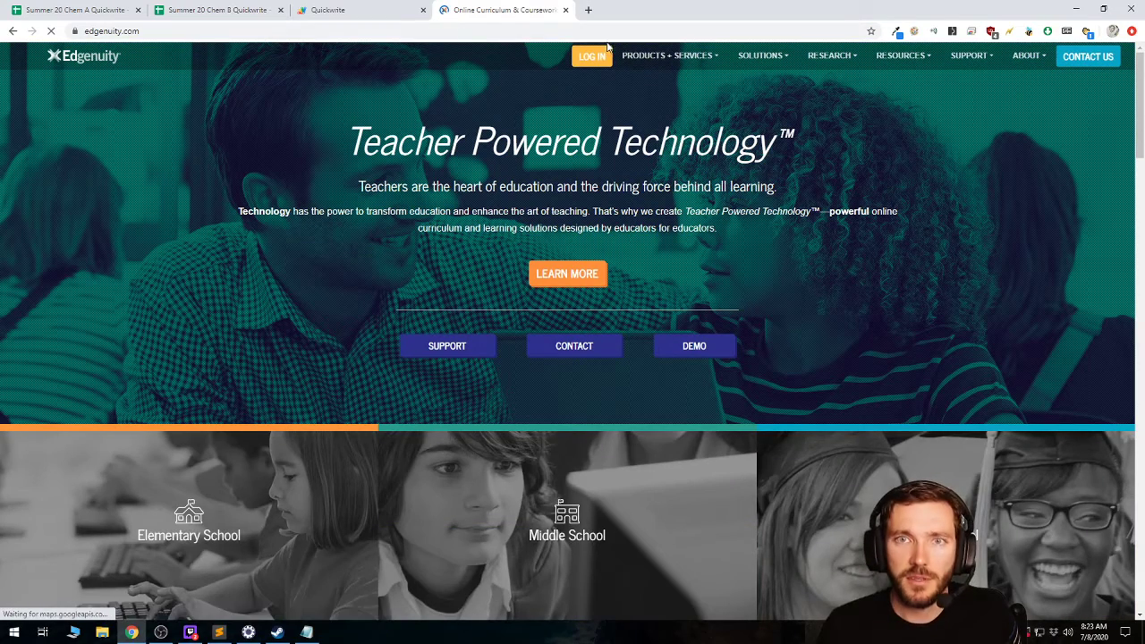
Search the web for "lausd edgenuity" and sign in to the LAUSD Edgenuity educator portal with the prefilled account
left_click(608, 32)
type("lausd e")
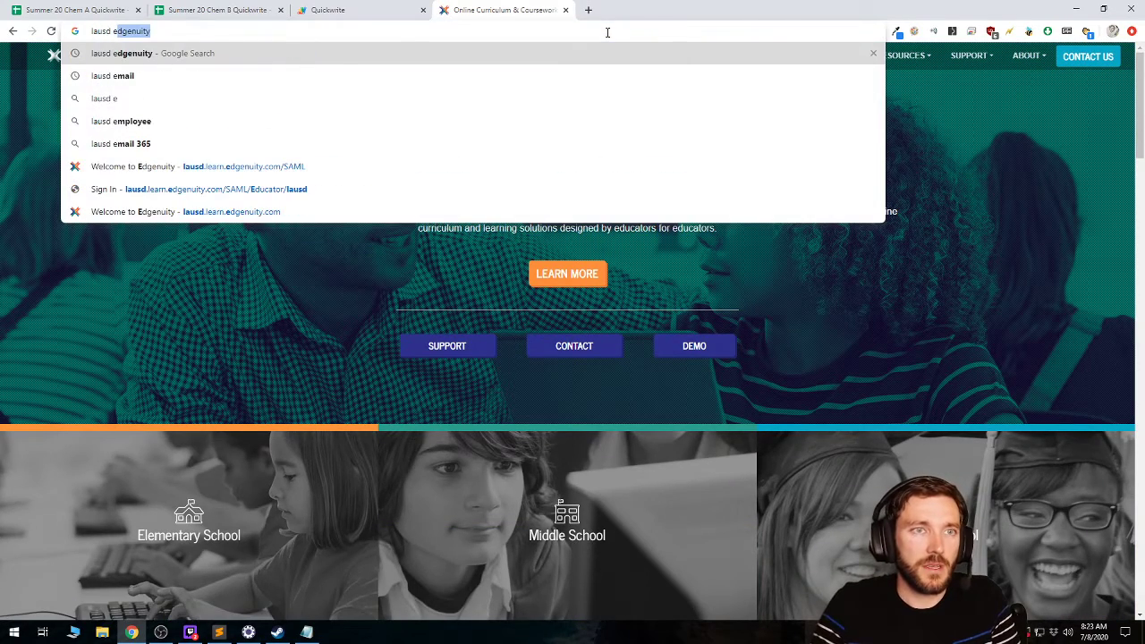
key("Return")
left_click(191, 185)
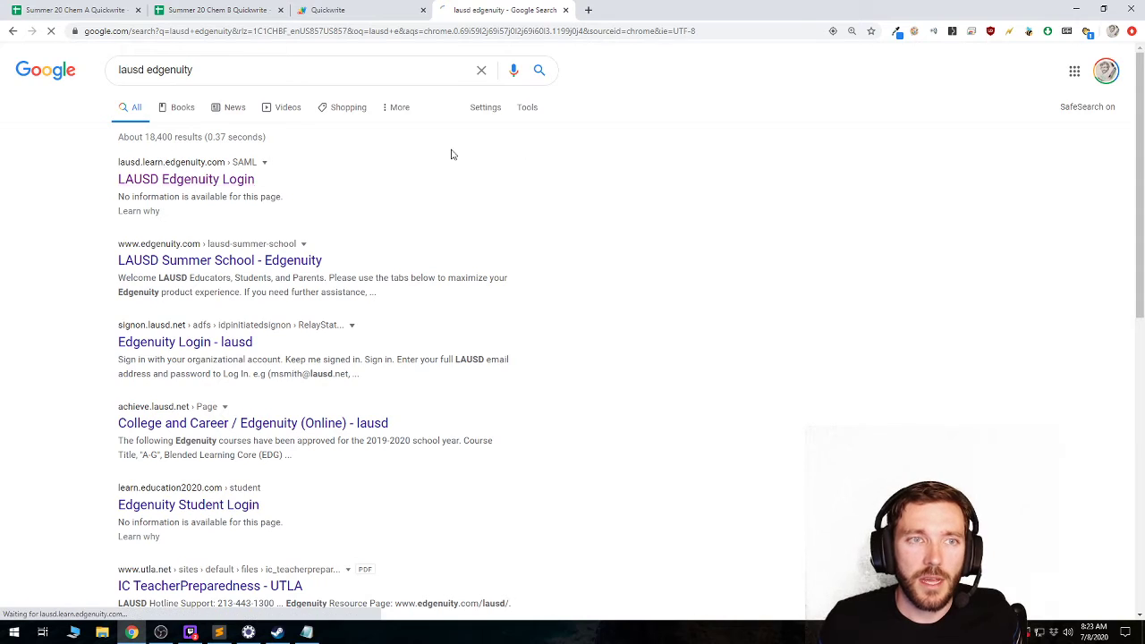
left_click(571, 284)
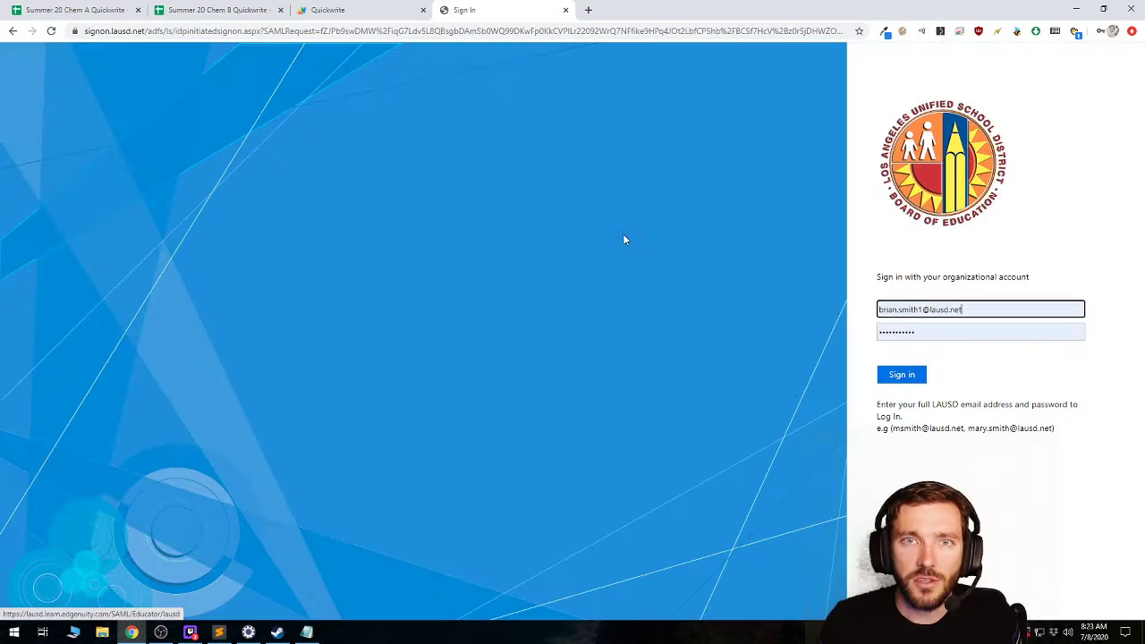
left_click(900, 375)
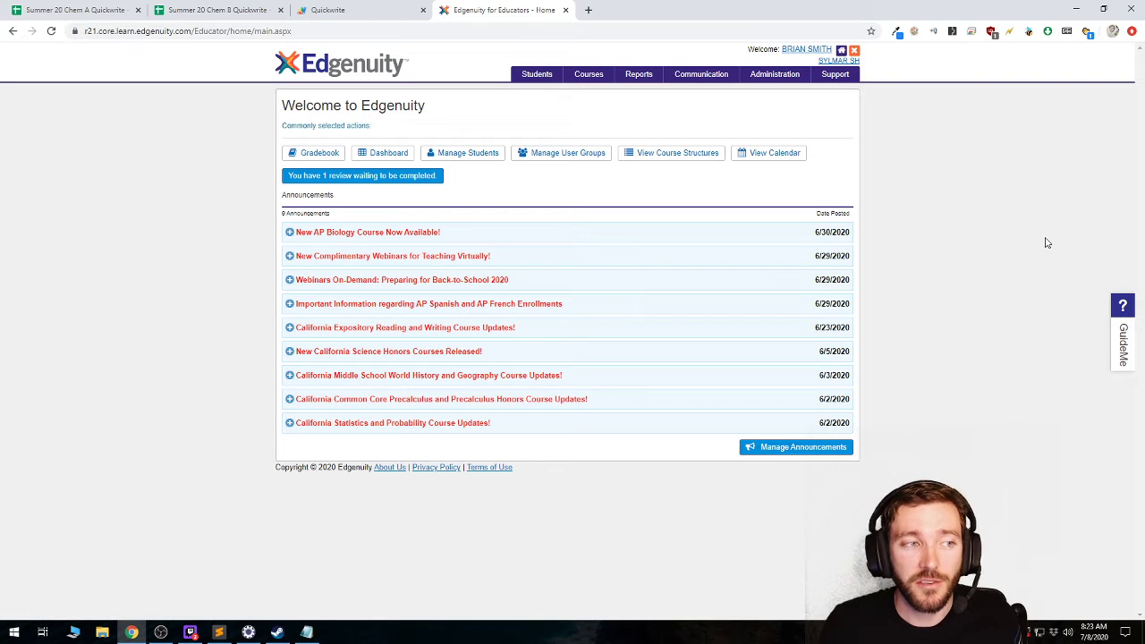
left_click(218, 10)
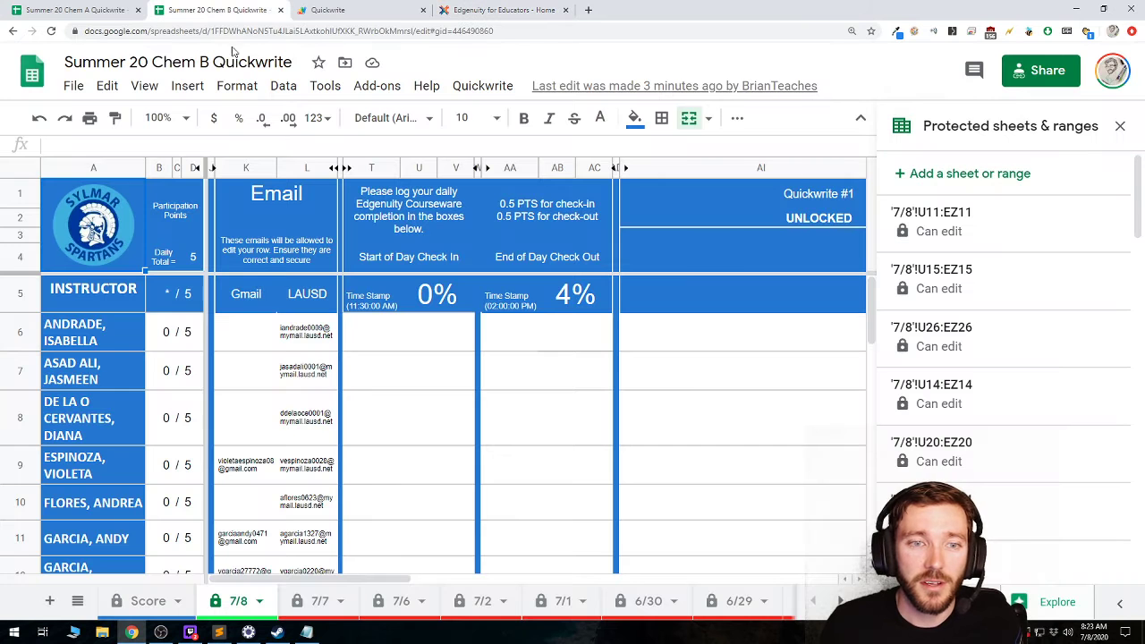
left_click(104, 10)
left_click(570, 298)
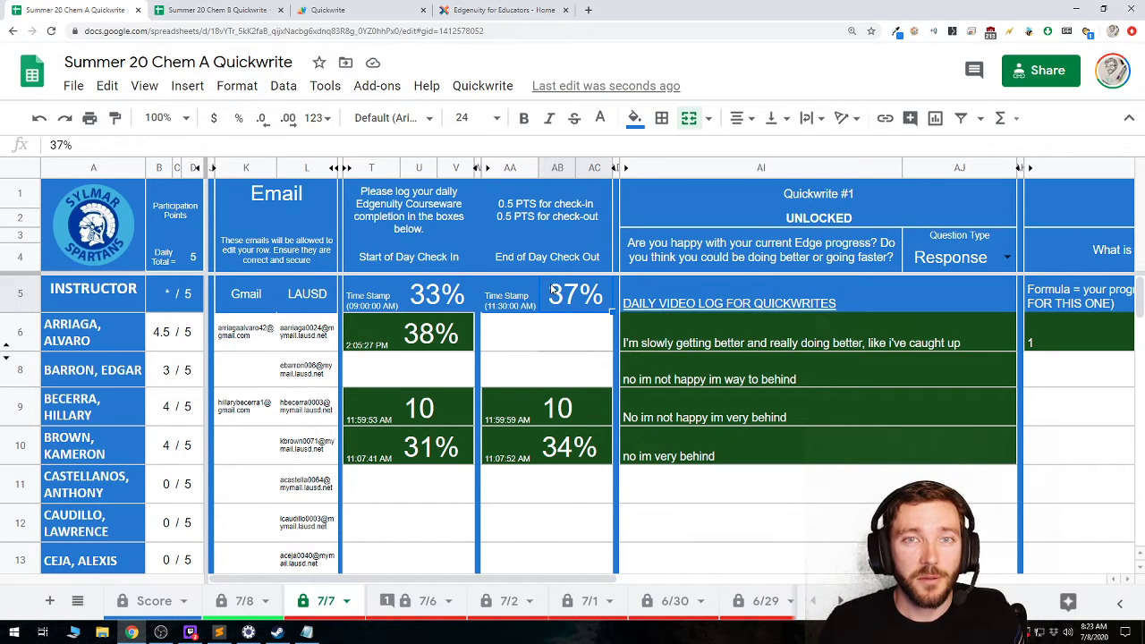
left_click(517, 9)
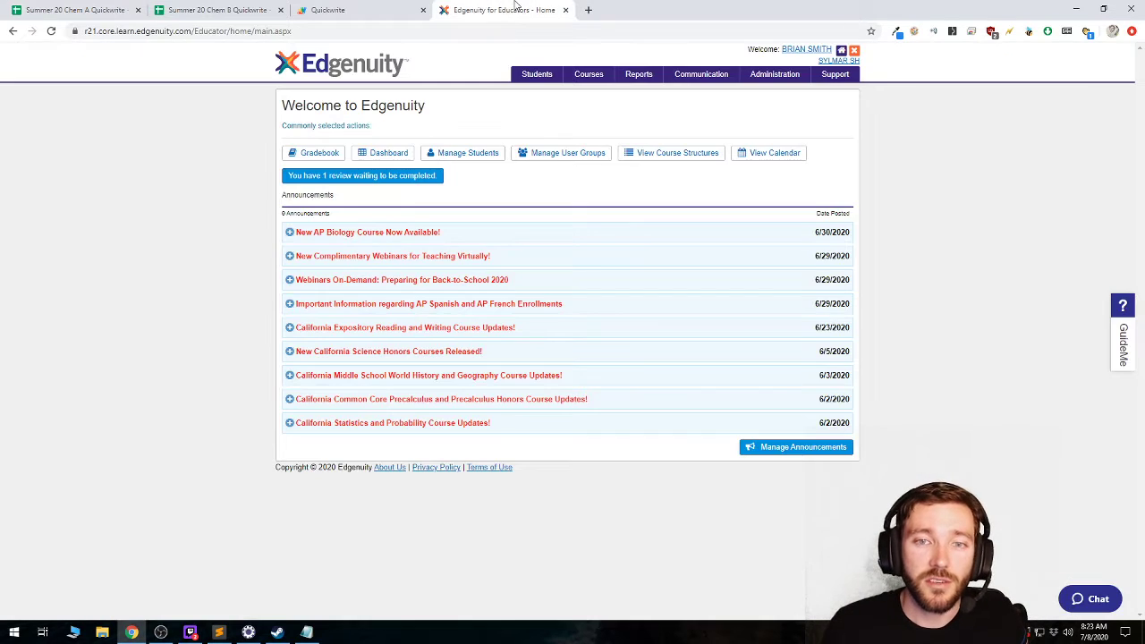
In the Chem A Quickwrite spreadsheet, set the instructor's start-of-day check-in on the 7/8 sheet to 37%
left_click(75, 10)
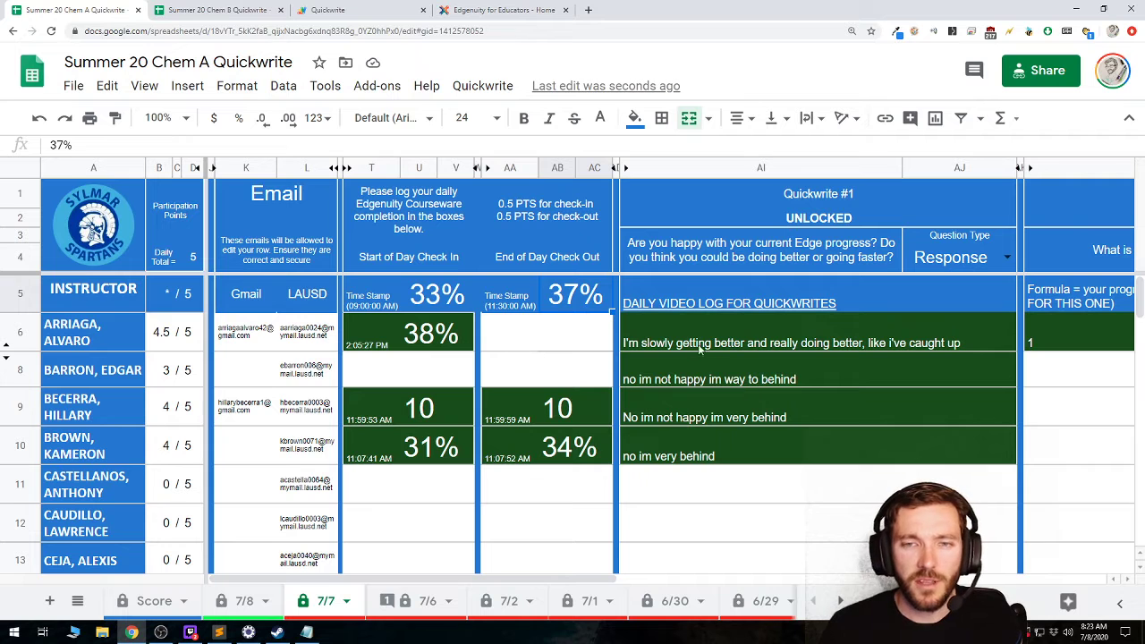
left_click(243, 601)
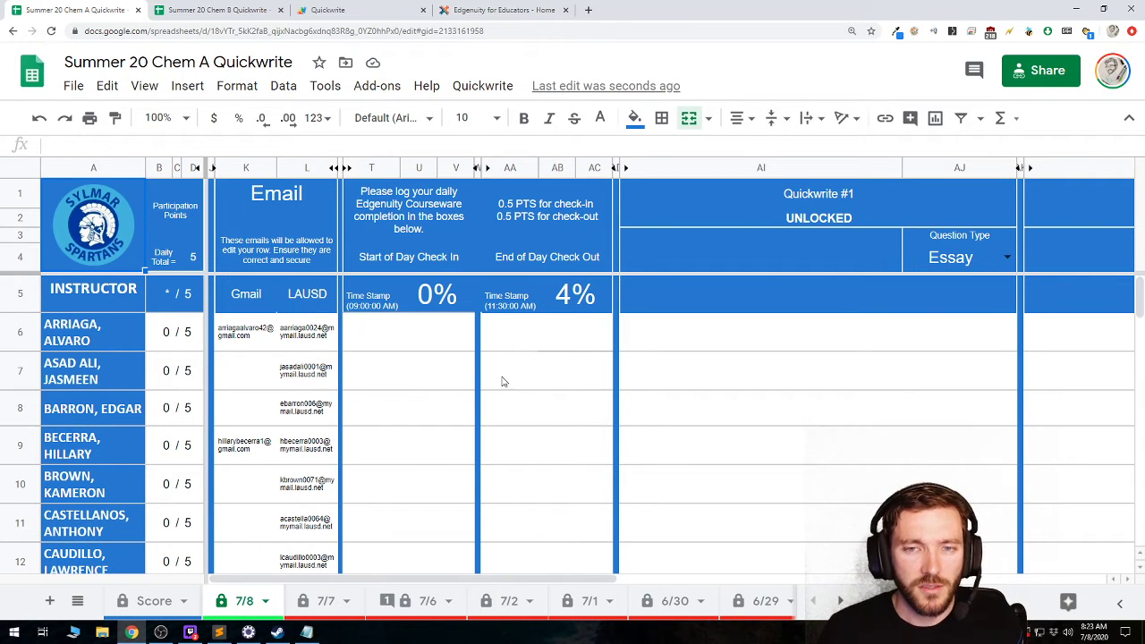
left_click(438, 293)
left_click(326, 600)
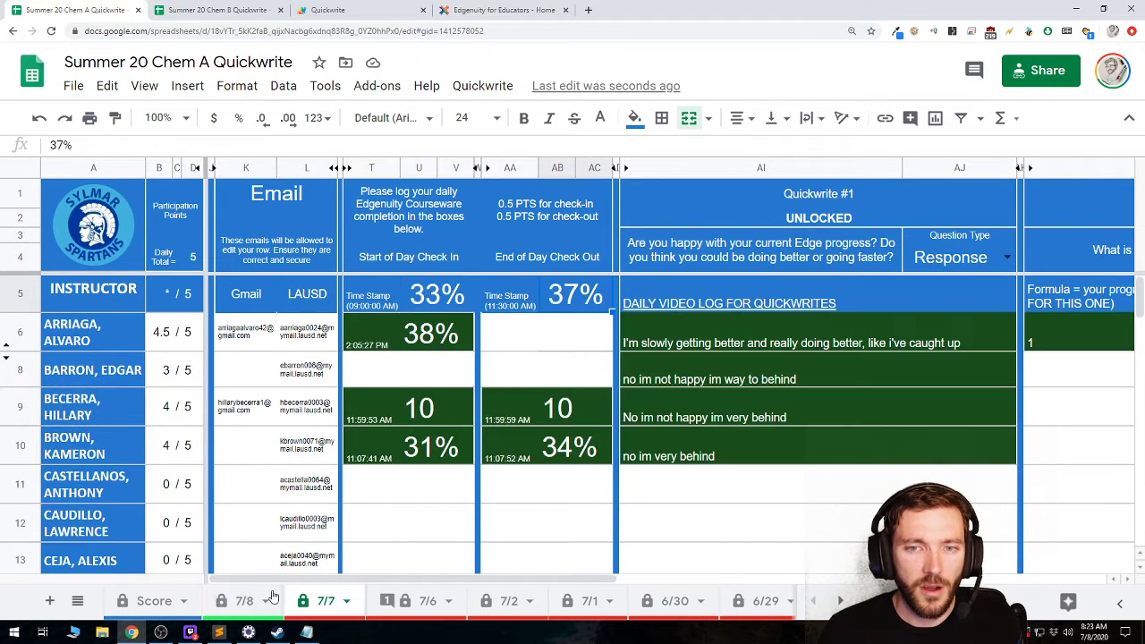
left_click(243, 601)
double_click(436, 294)
key("Left")
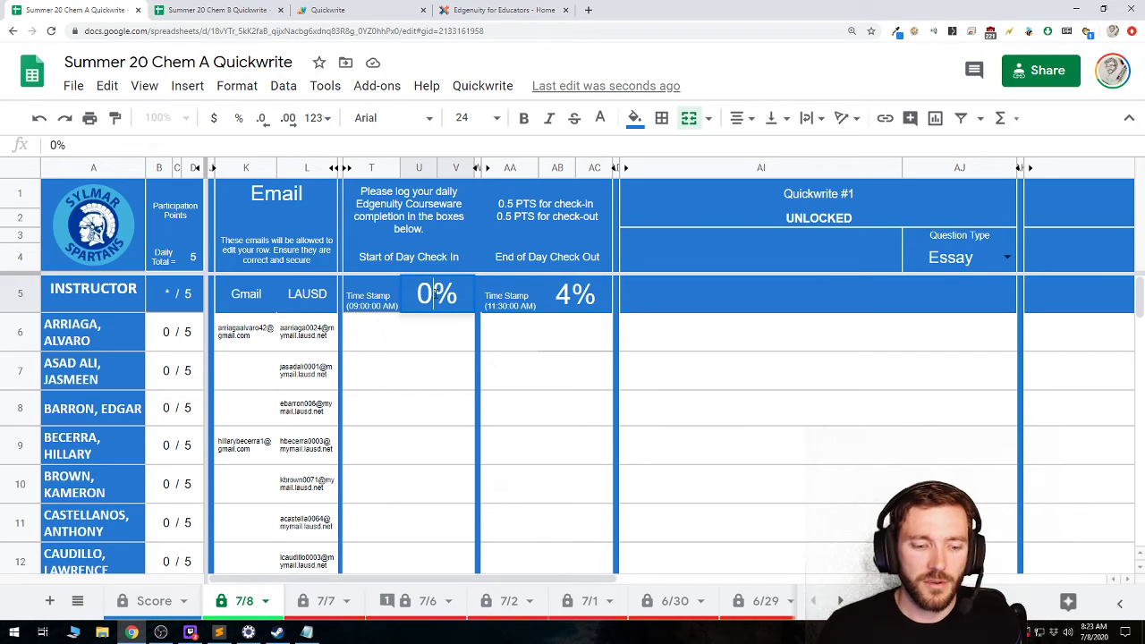
key("BackSpace")
type("37")
key("Return")
Set the instructor's end-of-day check-out on the 7/8 sheet to 41%
key("Up")
key("Right")
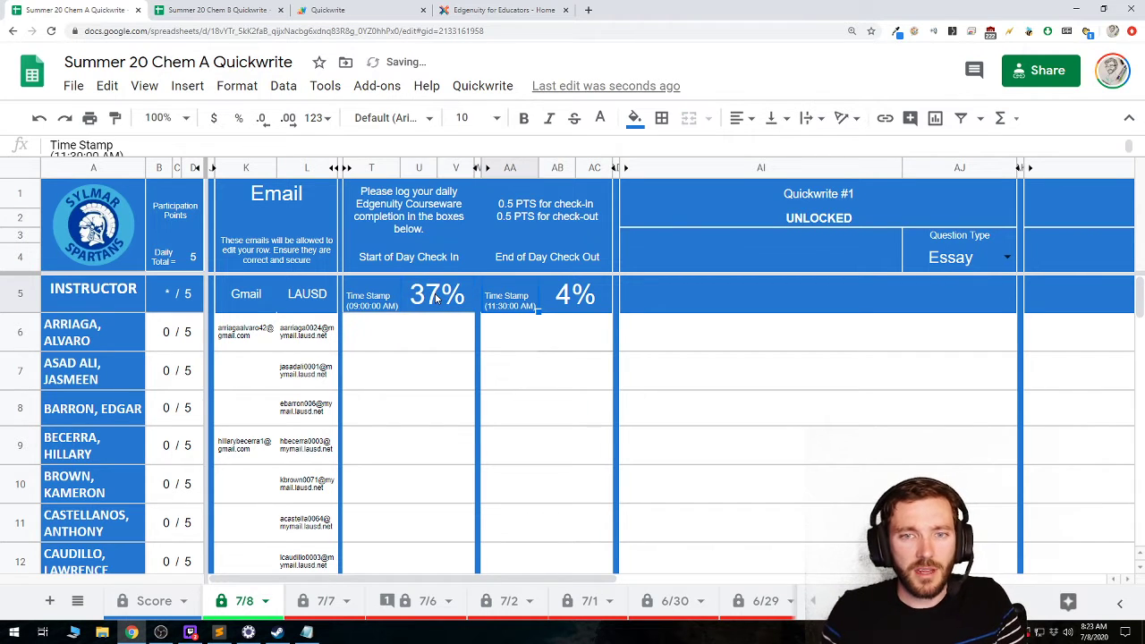
double_click(573, 293)
type("1")
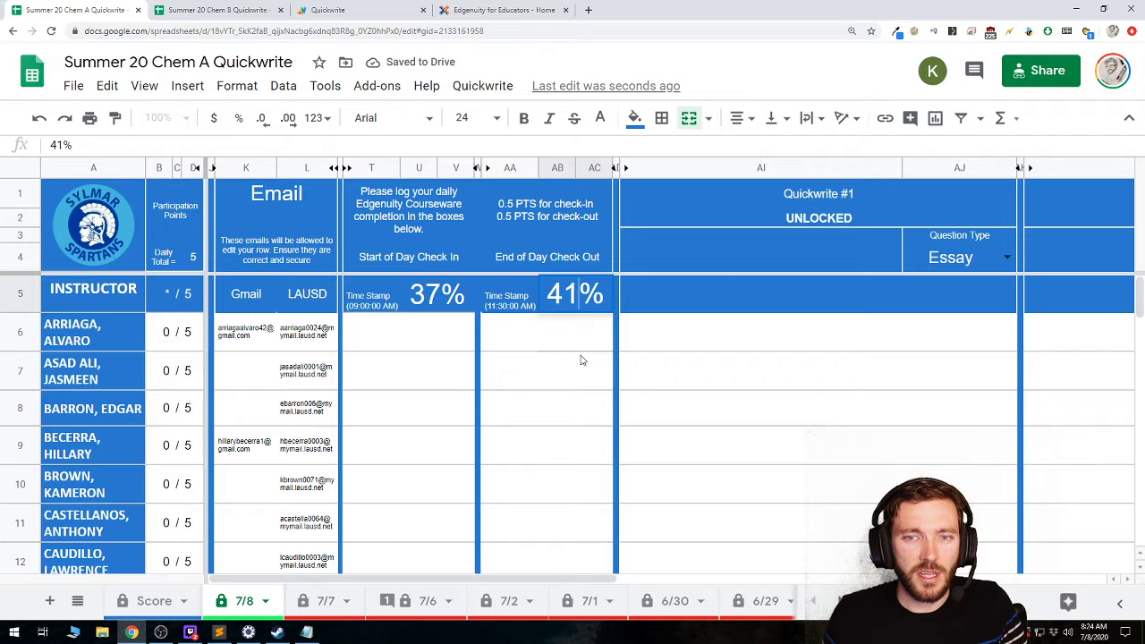
key("Return")
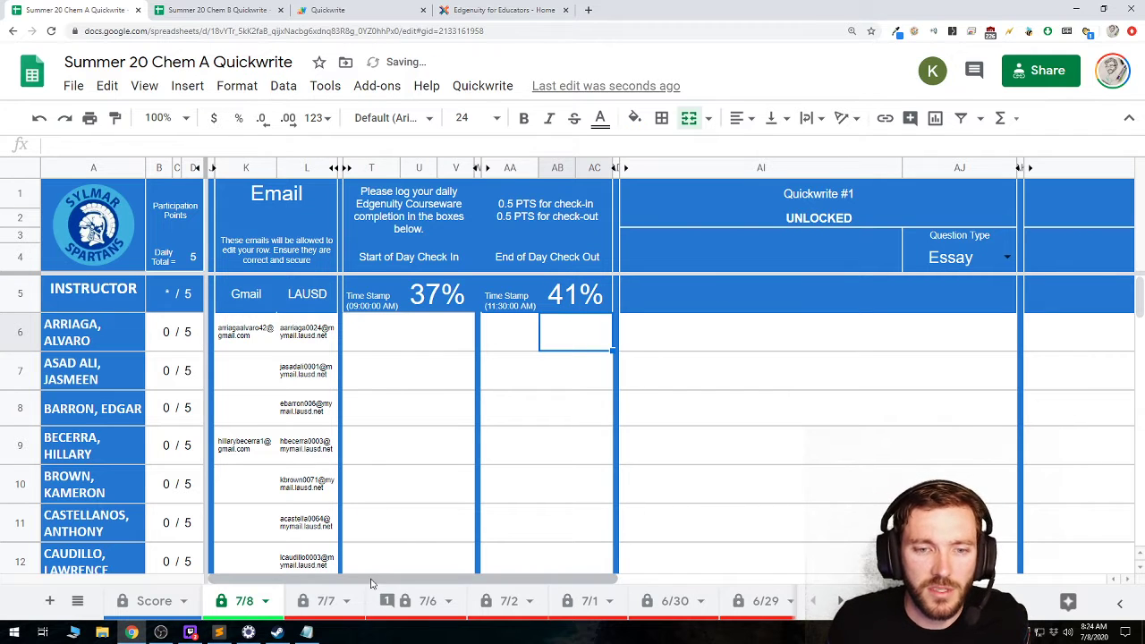
On the 7/7 sheet, examine the check-ins, check-outs and Quickwrite #1 responses of the students in rows 6 to 10
left_click(331, 600)
left_click(568, 400)
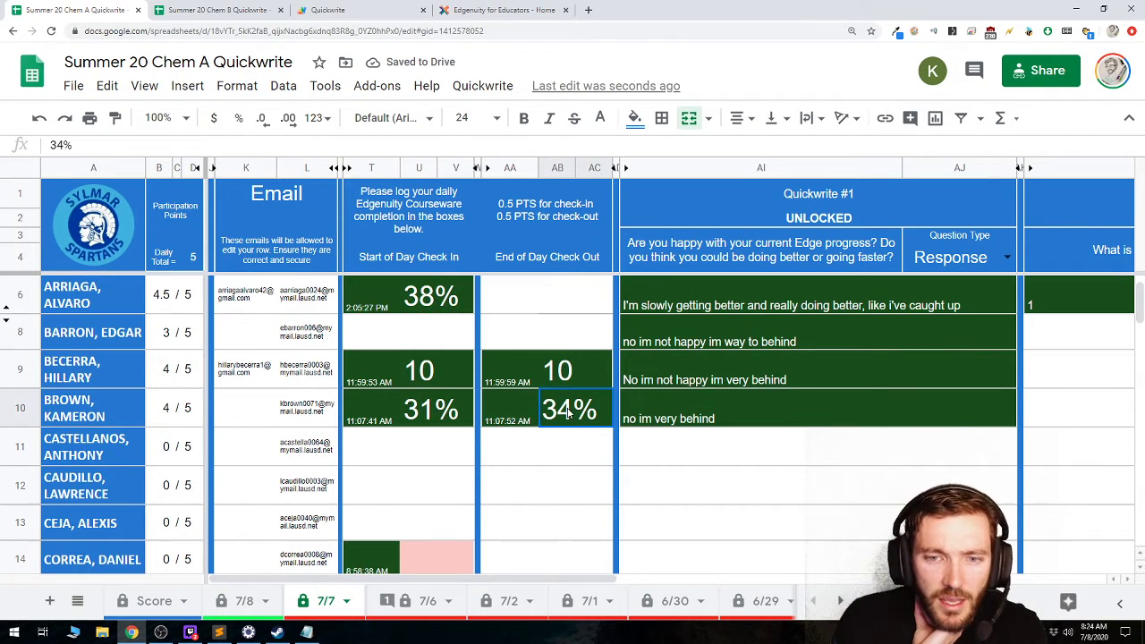
scroll(567, 403, "down", 1)
left_click(561, 333)
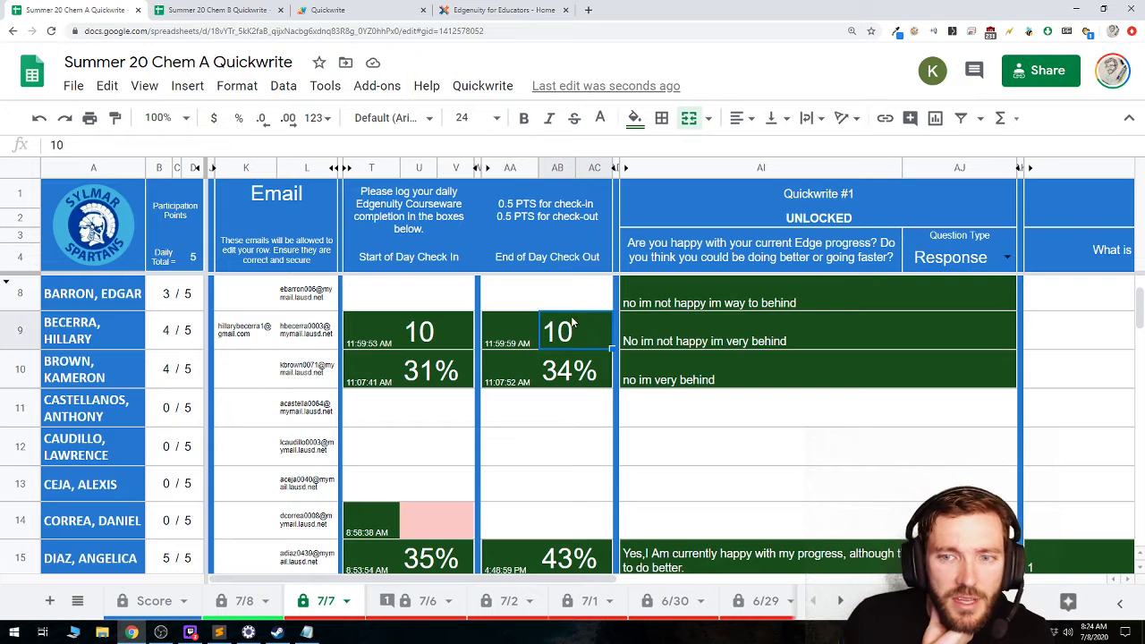
left_click(680, 333)
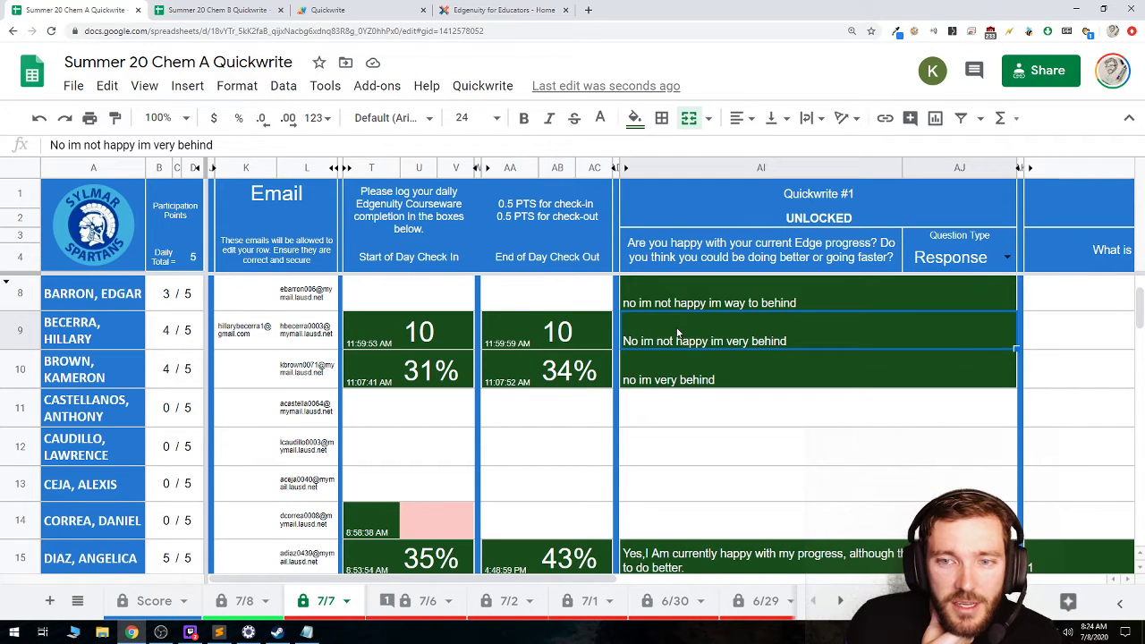
scroll(699, 345, "up", 1)
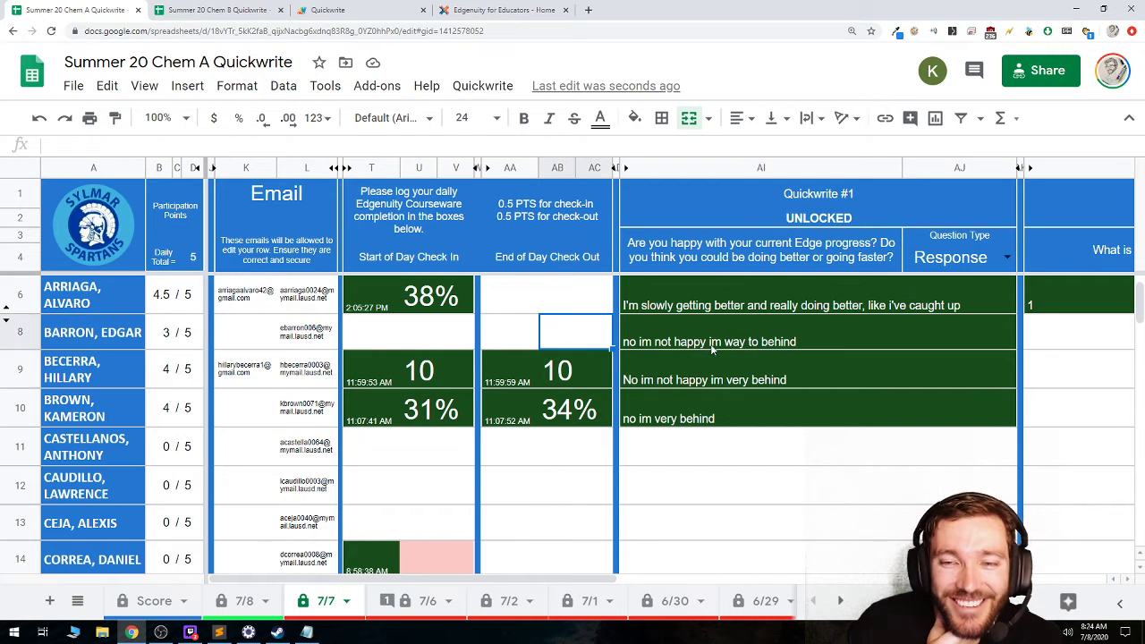
left_click(402, 339)
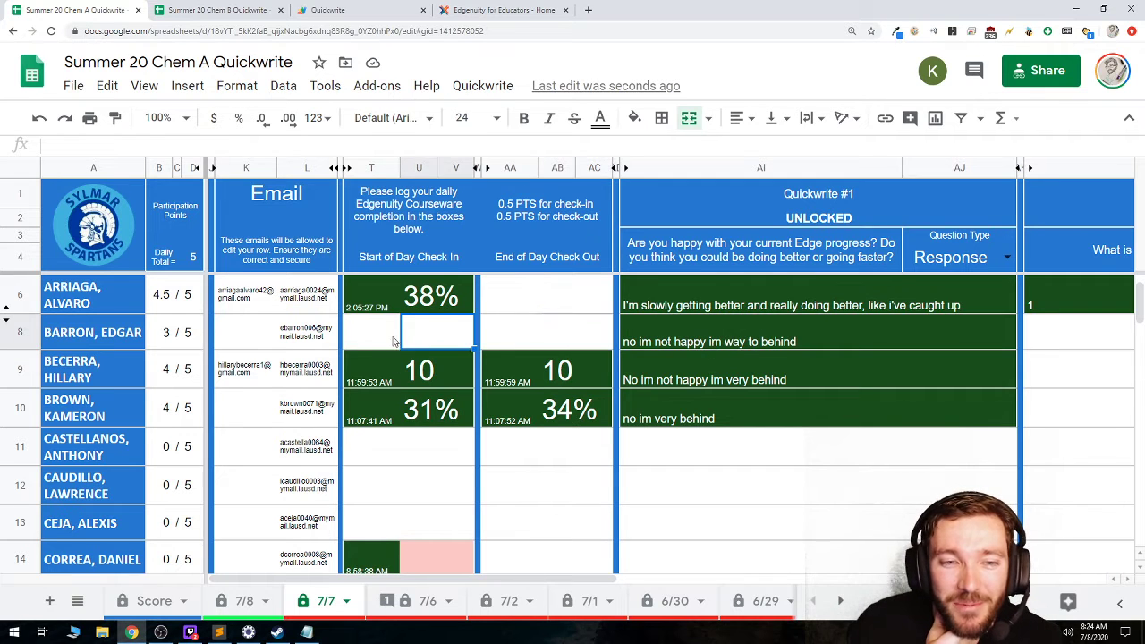
left_click(542, 342)
scroll(701, 349, "up", 1)
left_click(702, 345)
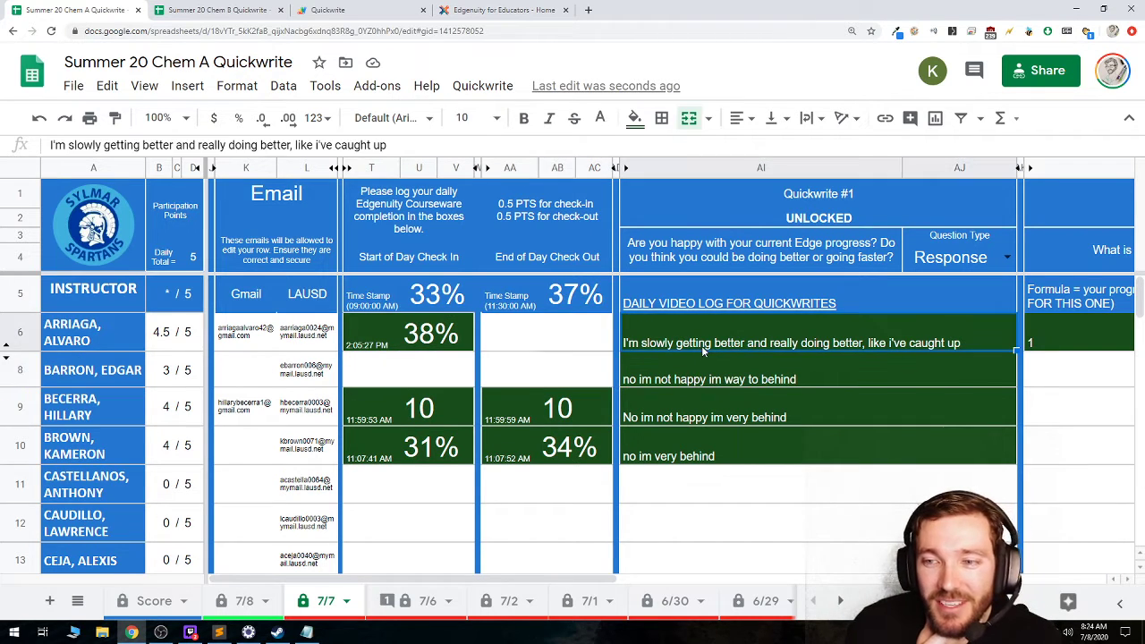
left_click(425, 348)
left_click(573, 333)
left_click(432, 340)
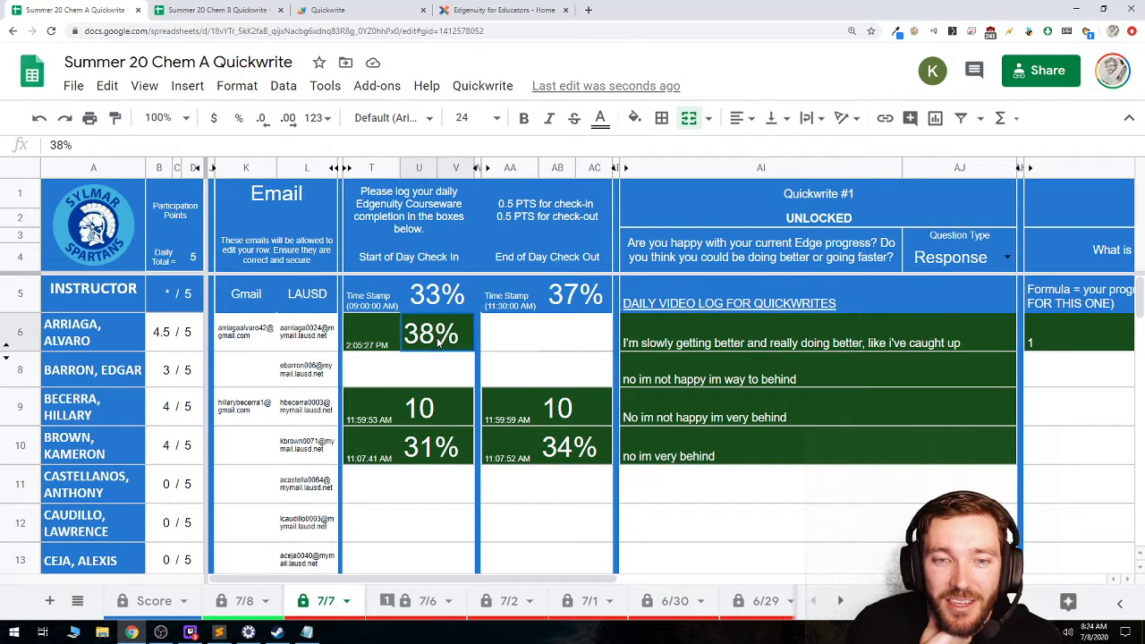
left_click(576, 332)
Examine the end-of-day check-outs in rows 15 and 18 and the Quickwrite #1 response in row 15
scroll(606, 353, "down", 3)
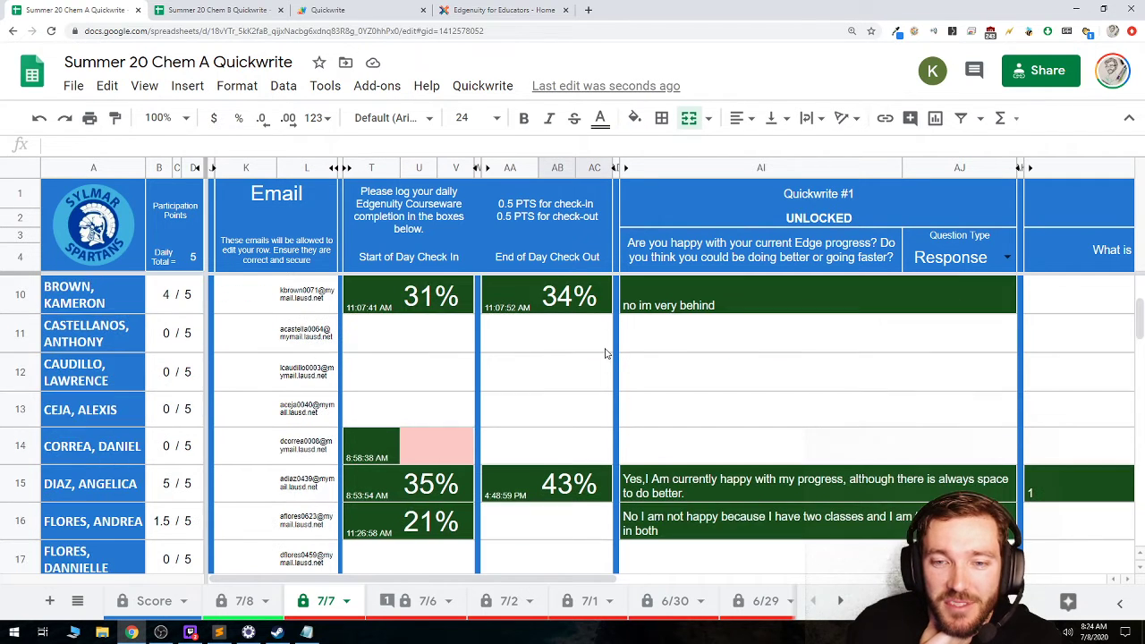
scroll(600, 394, "down", 1)
left_click(590, 445)
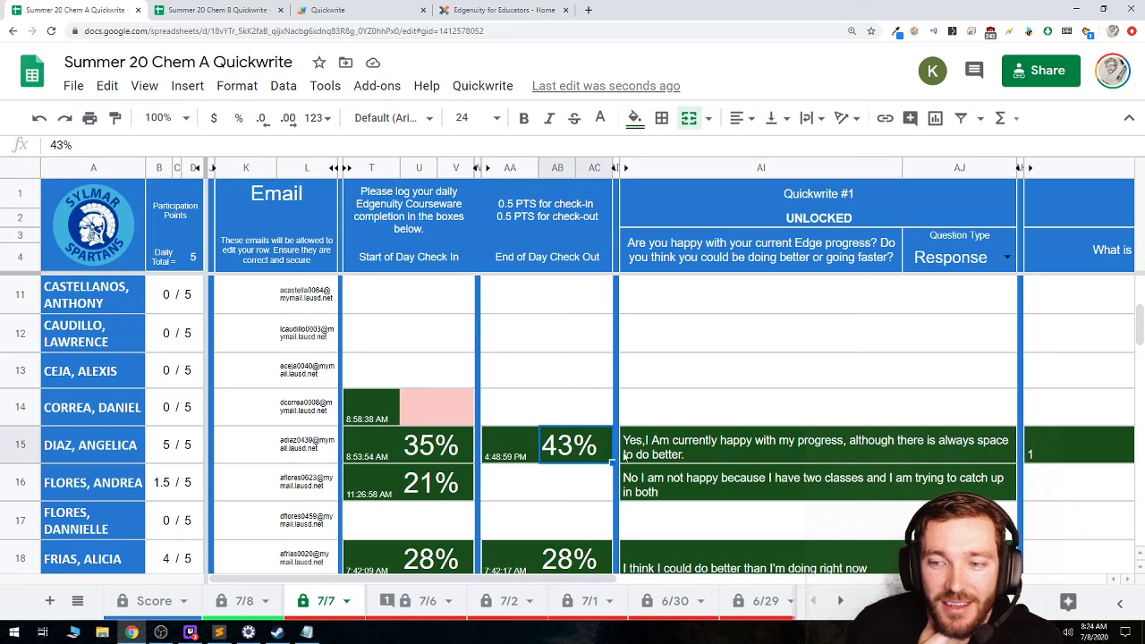
left_click(782, 452)
left_click(577, 455)
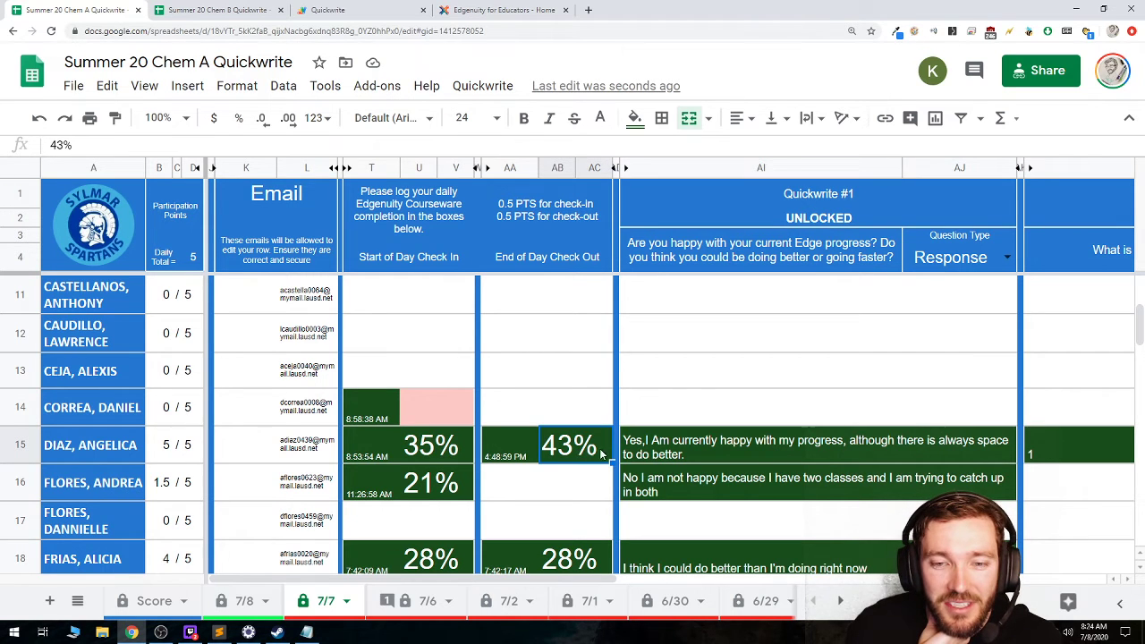
key("Right")
left_click(592, 447)
key("Right")
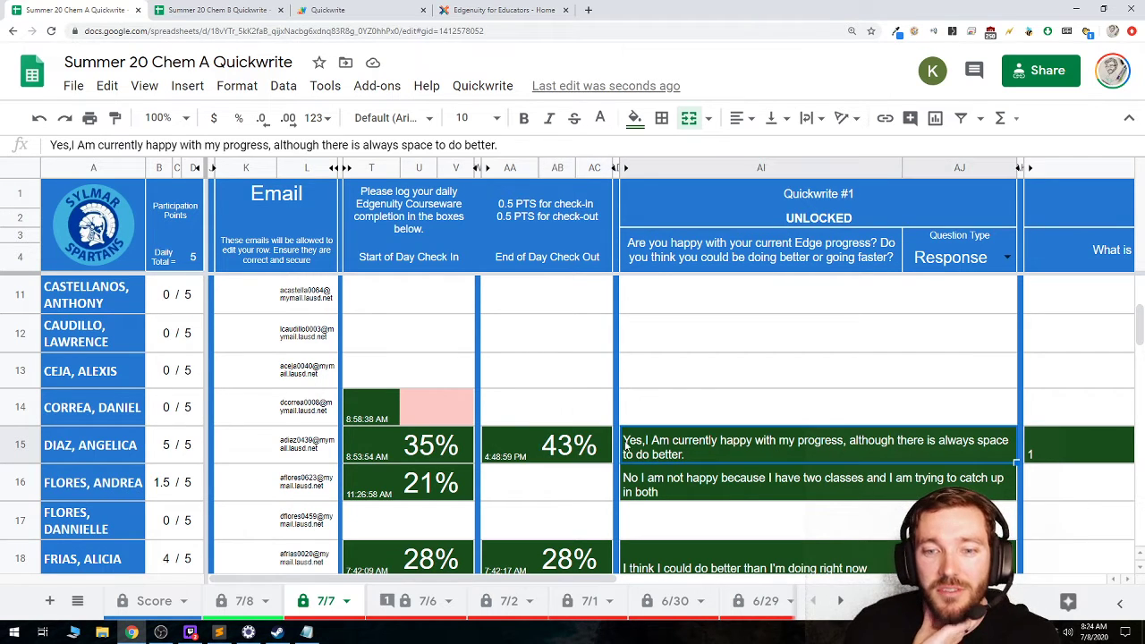
left_click(577, 452)
scroll(577, 452, "down", 1)
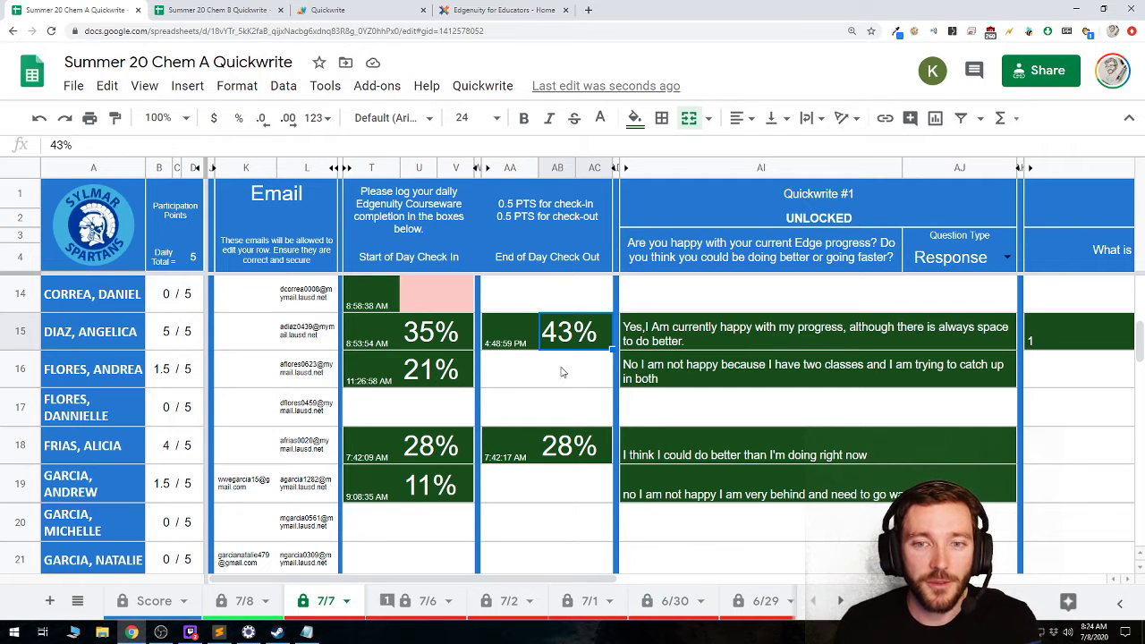
left_click(570, 448)
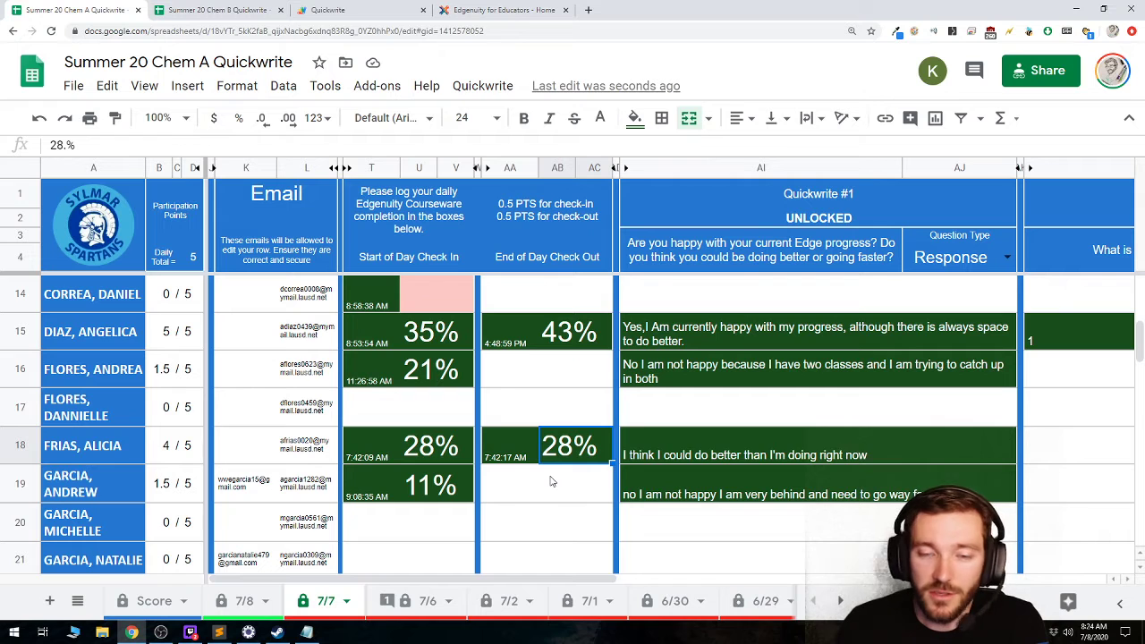
Examine the Quickwrite #1 responses in rows 18 and 19 and the start-of-day check-in in row 19
left_click(665, 463)
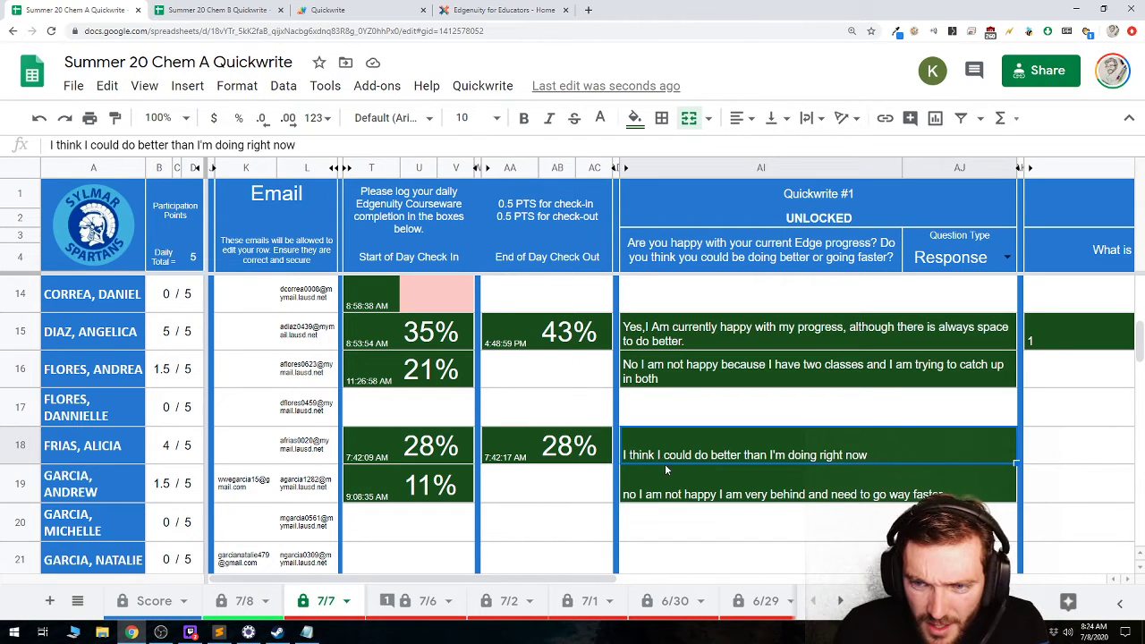
left_click(580, 496)
left_click(762, 501)
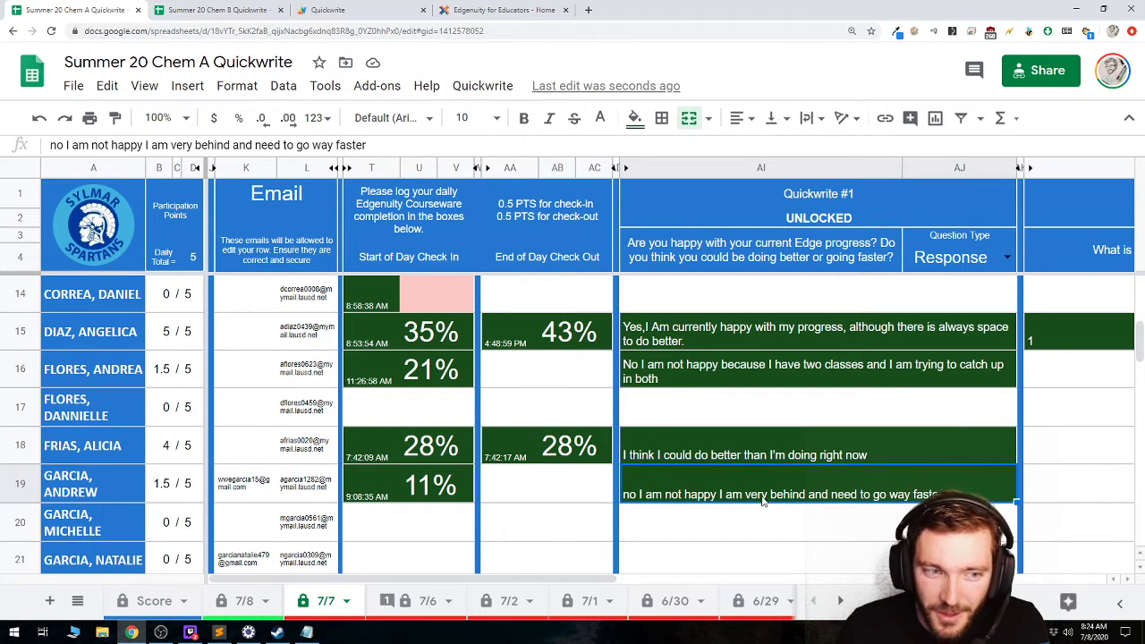
left_click(406, 481)
scroll(569, 495, "down", 1)
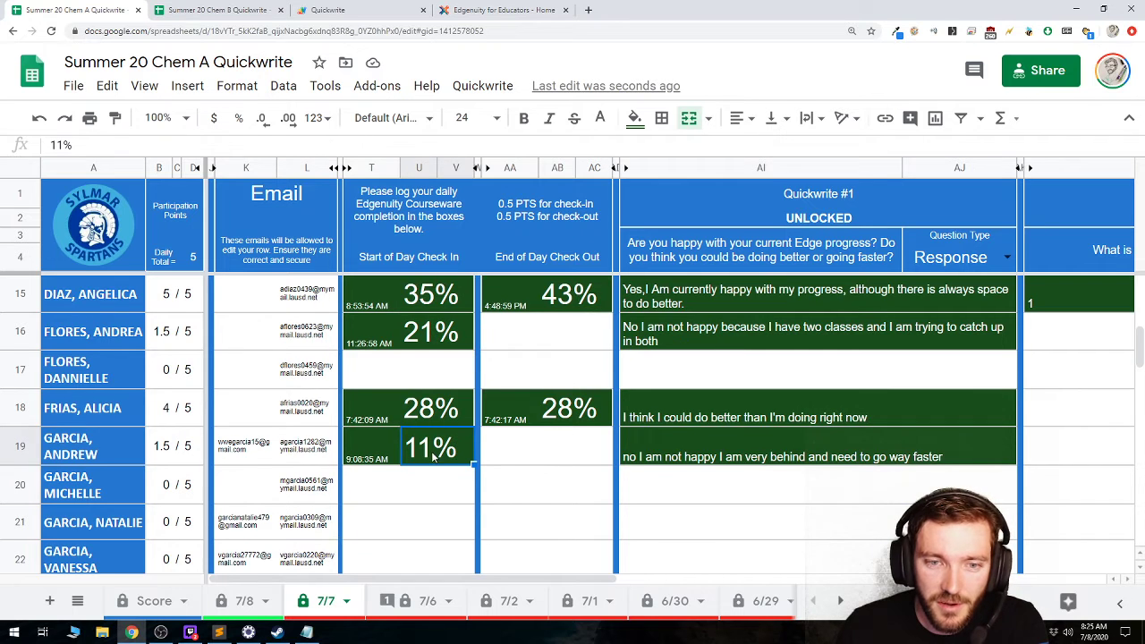
Examine the Quickwrite #1 responses in rows 23 and 25 and the end-of-day check-out in row 25
scroll(583, 460, "down", 3)
scroll(585, 380, "up", 6)
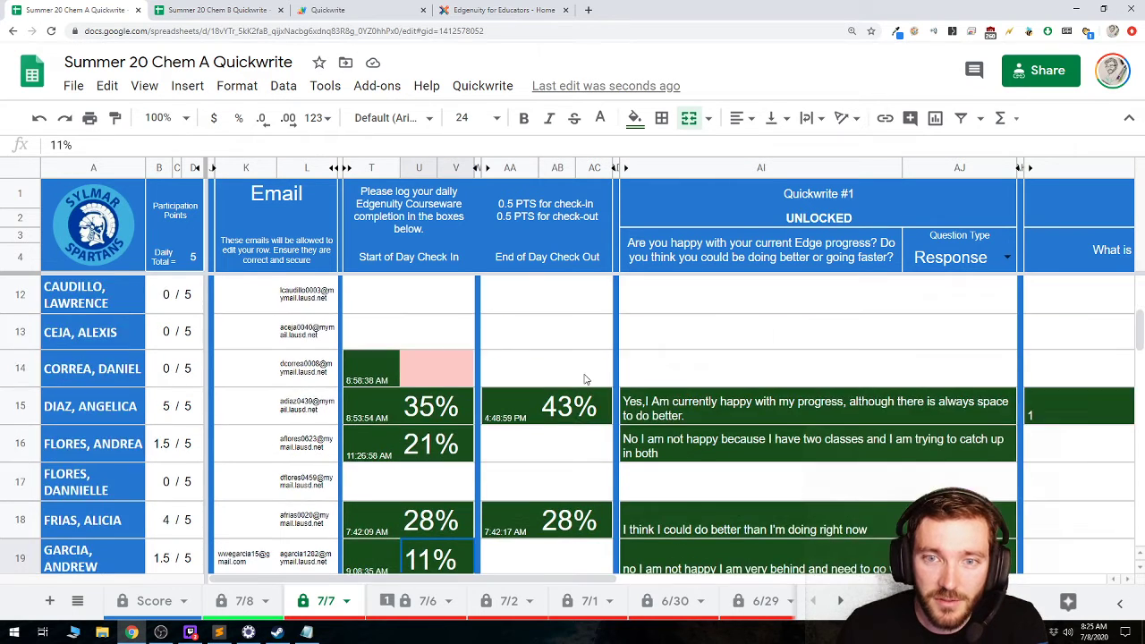
scroll(585, 382, "down", 3)
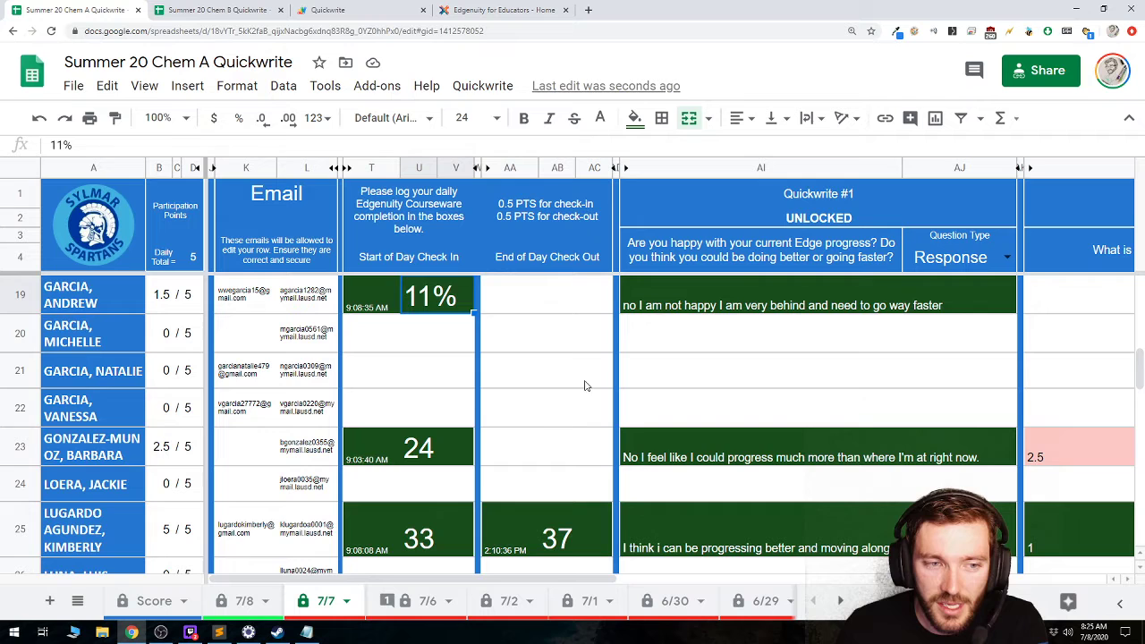
left_click(690, 460)
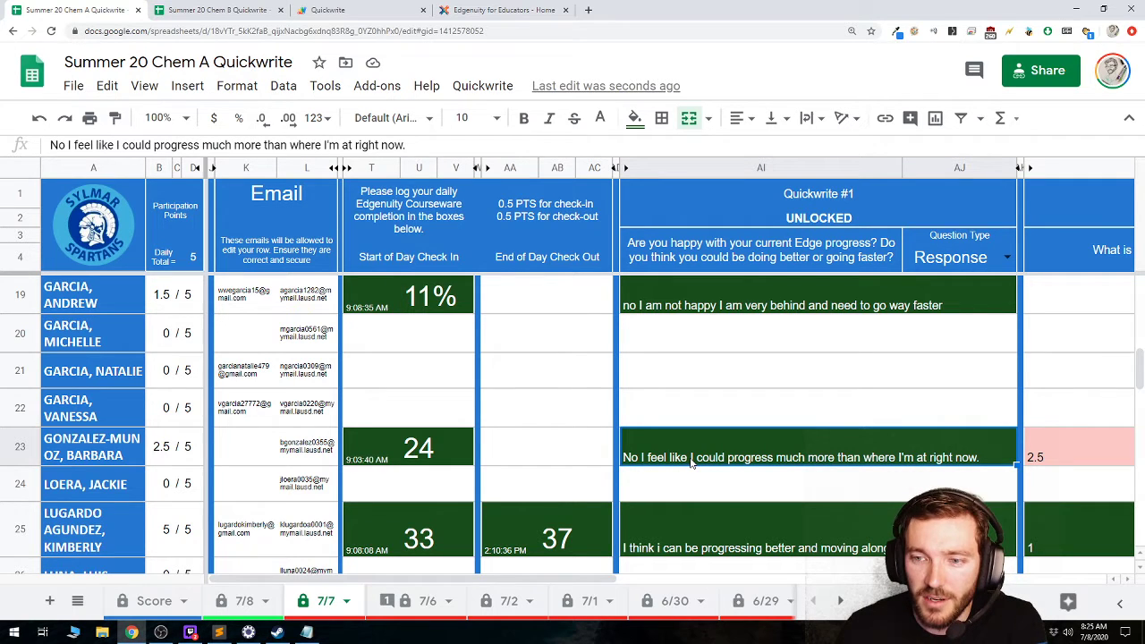
scroll(691, 460, "down", 3)
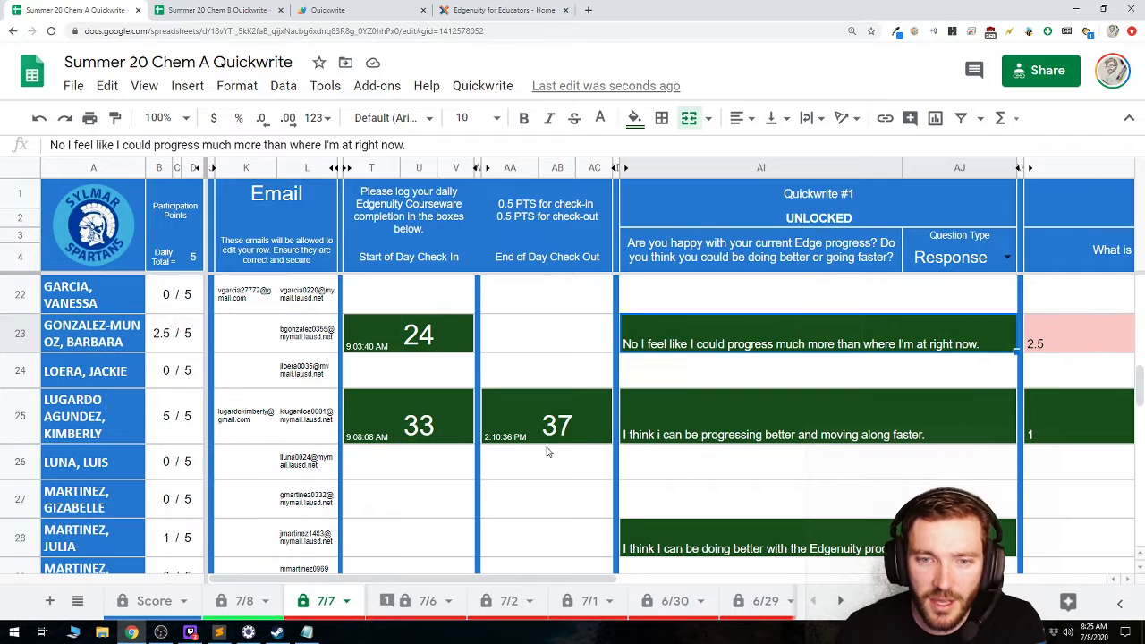
left_click(560, 420)
left_click(703, 429)
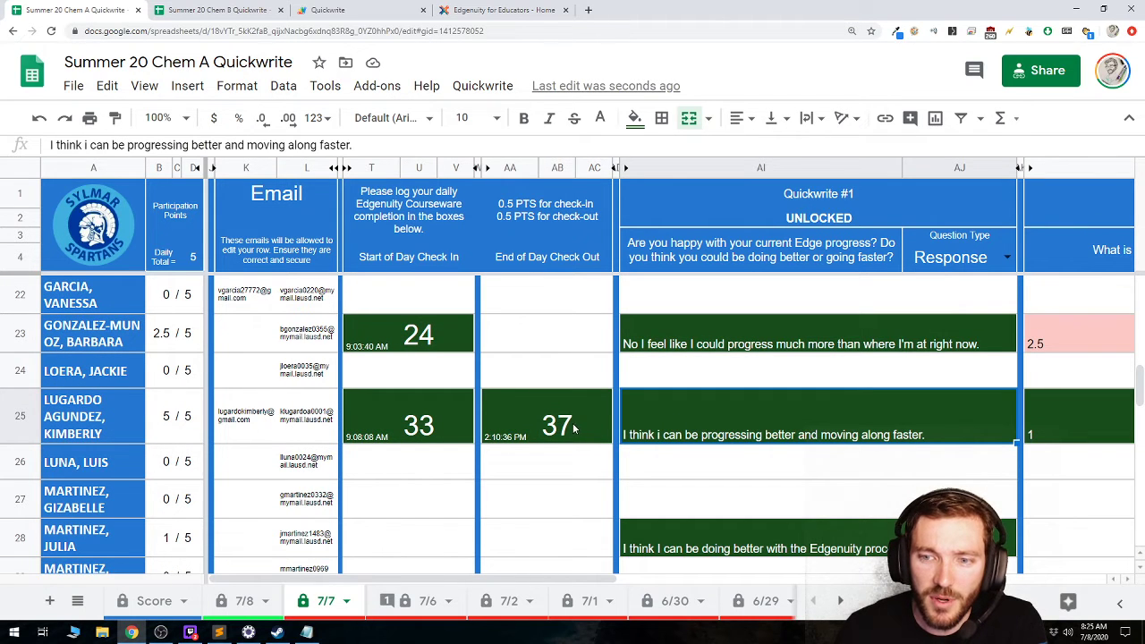
Examine the start-of-day check-ins and Quickwrite #1 responses of the students in rows 28 and 31
scroll(573, 429, "down", 3)
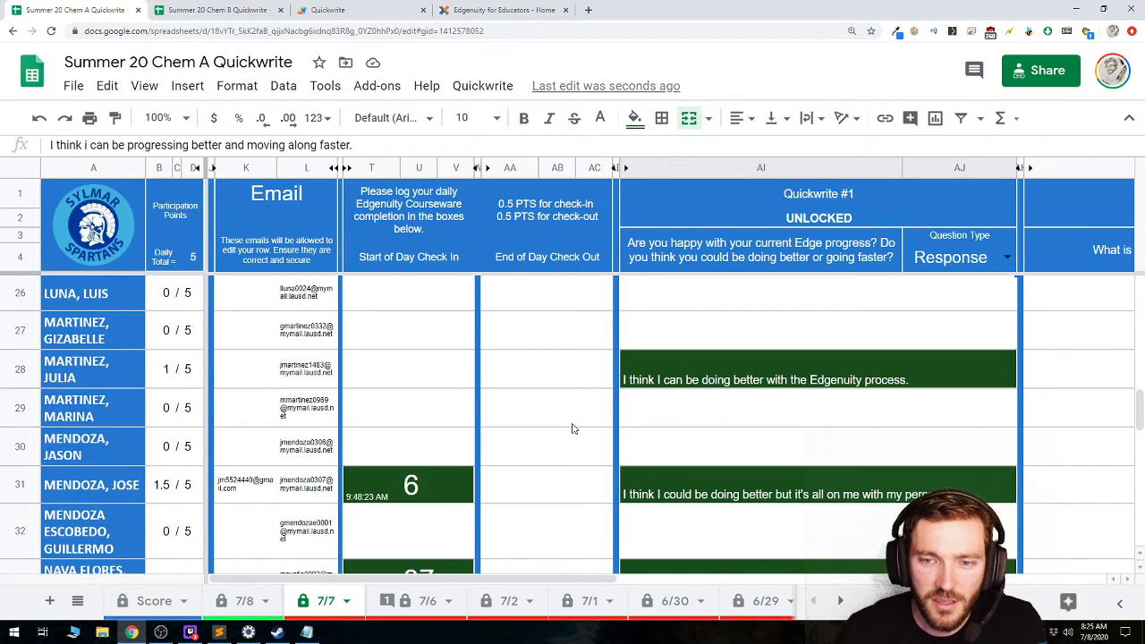
scroll(574, 430, "down", 2)
left_click(703, 424)
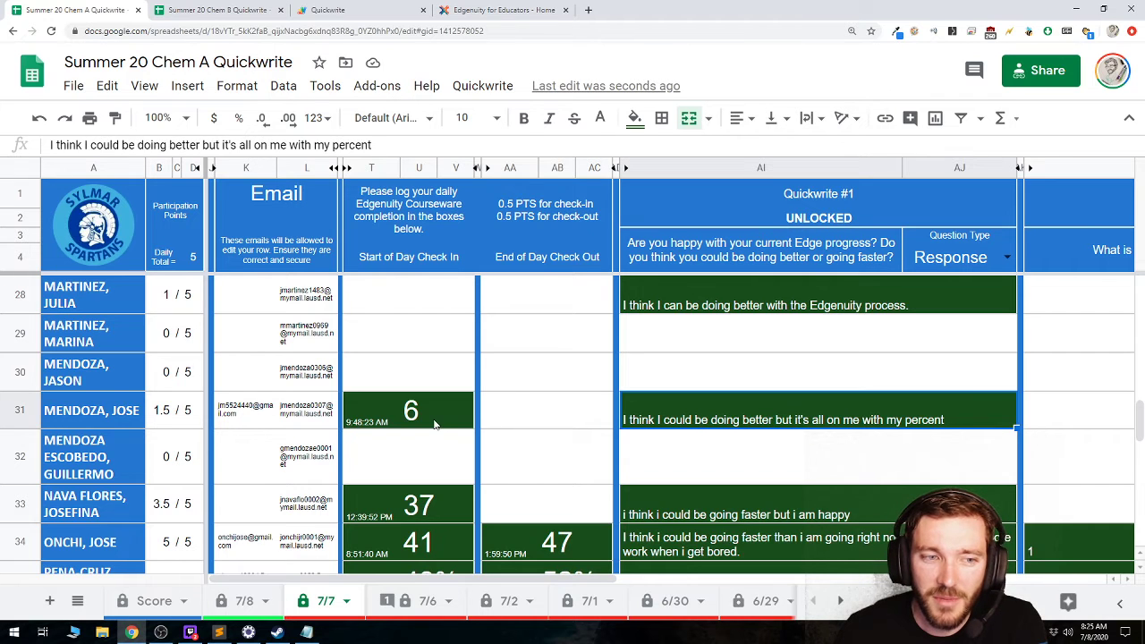
left_click(434, 424)
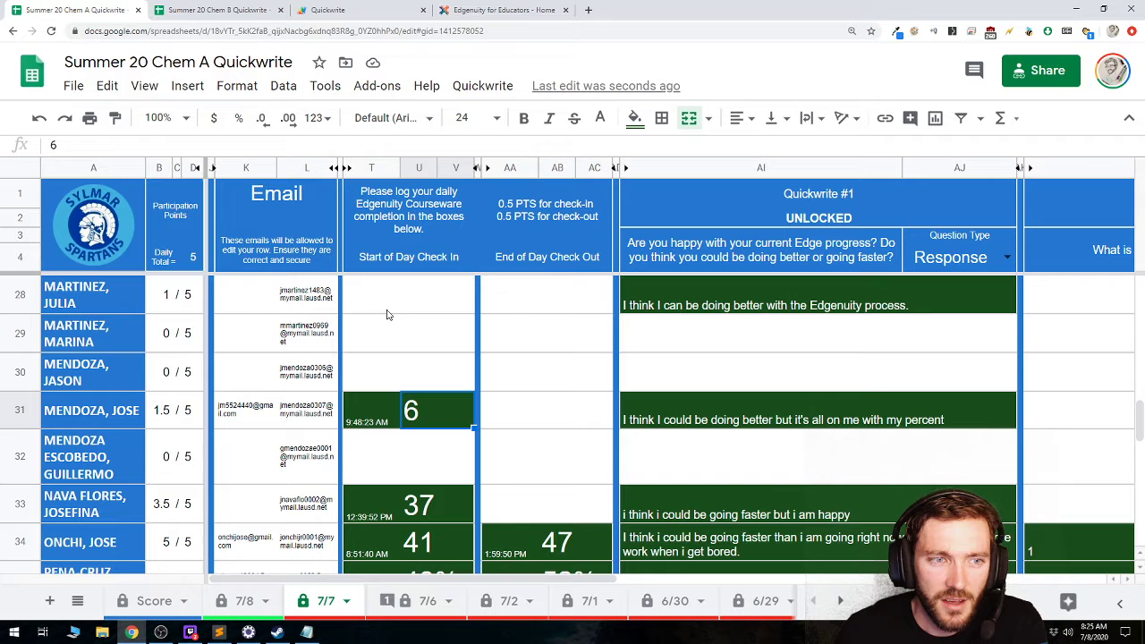
left_click(716, 304)
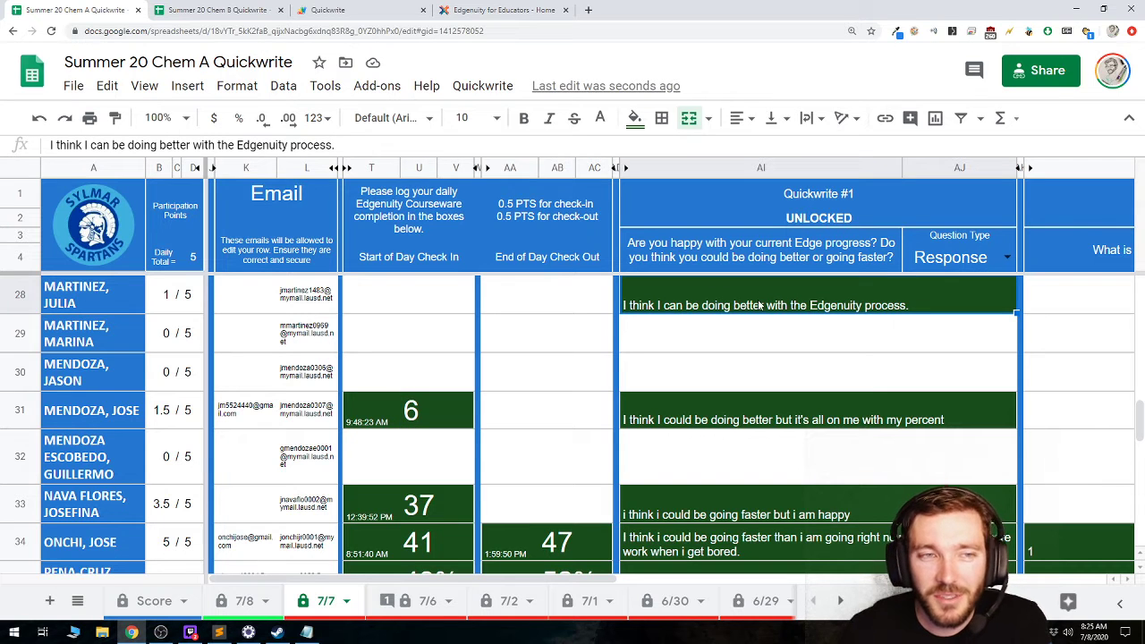
left_click(424, 309)
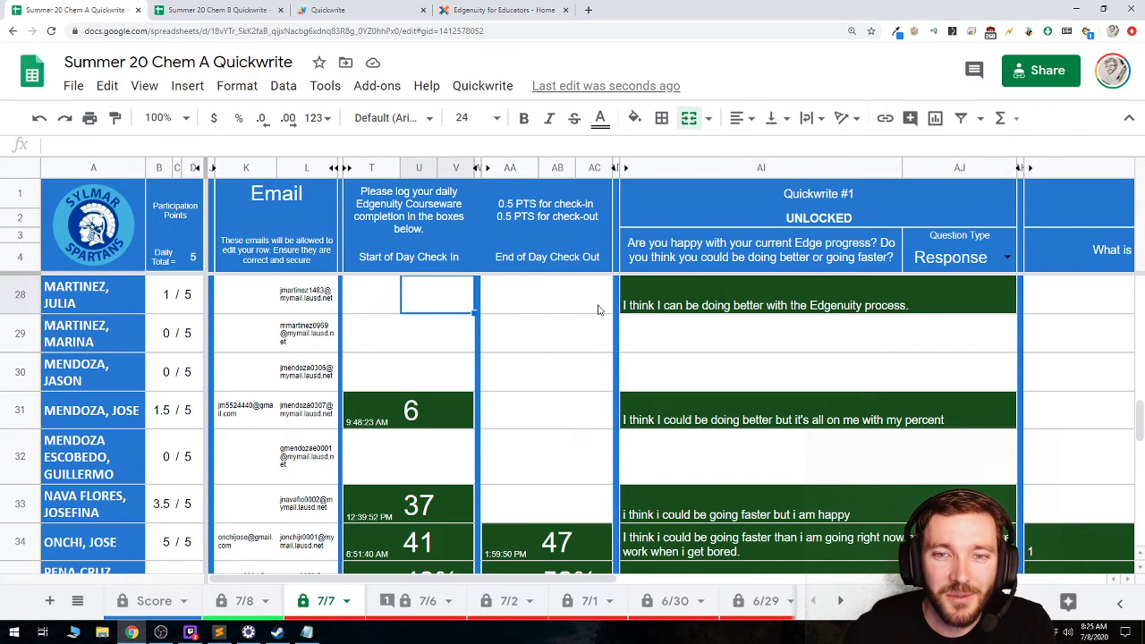
left_click(662, 306)
left_click(1047, 304)
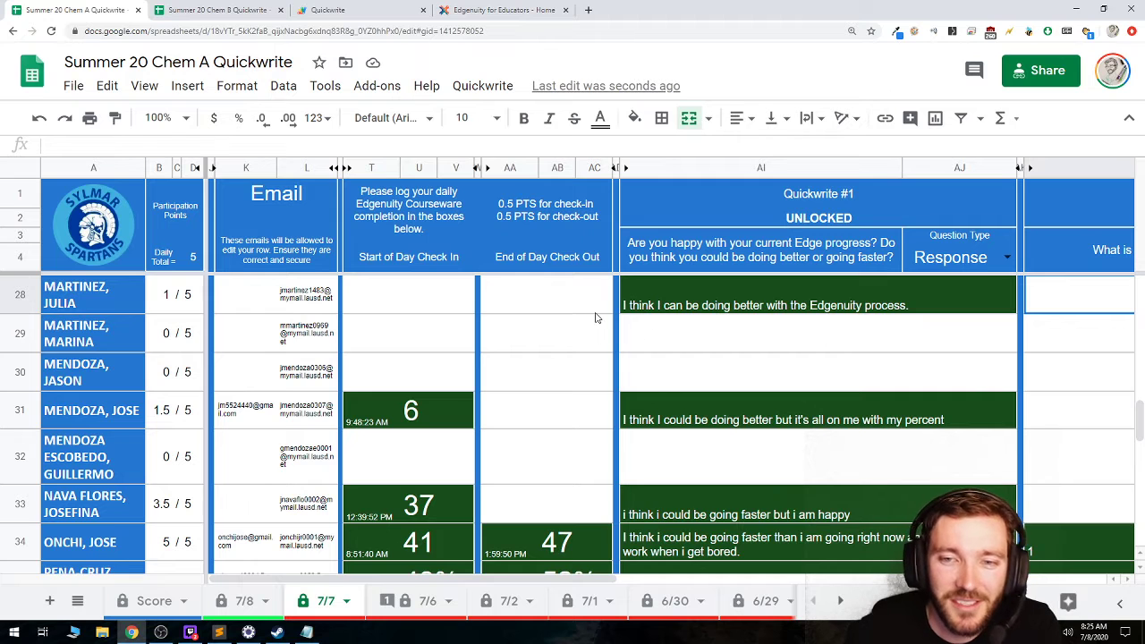
left_click(679, 419)
Compare the end-of-day check-outs of the students in rows 34 and 35
scroll(679, 428, "down", 1)
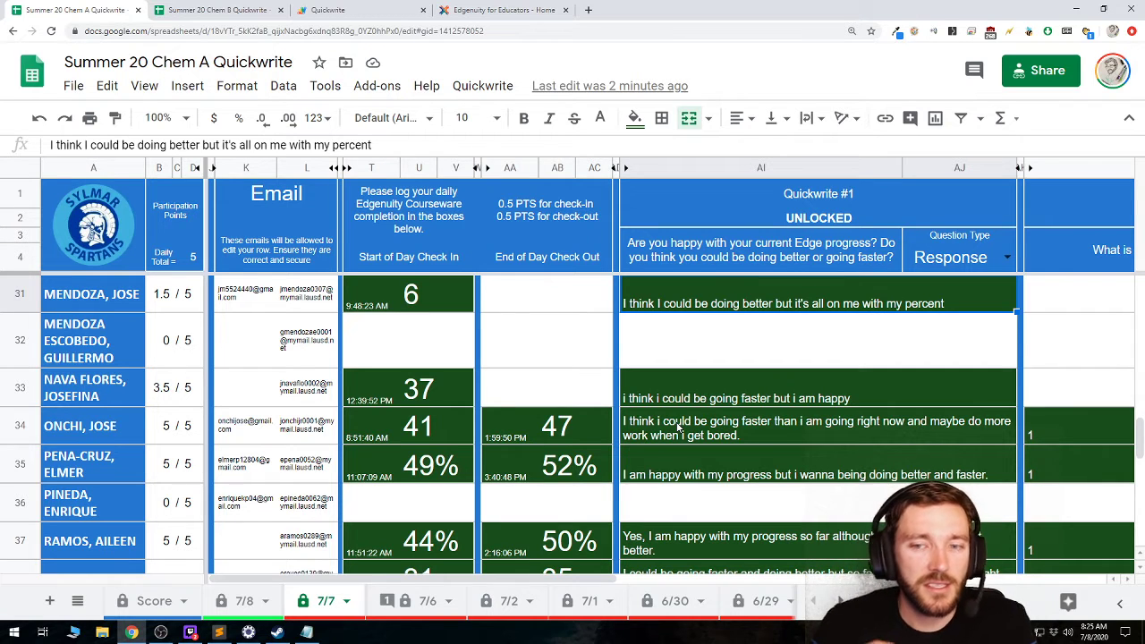
scroll(659, 417, "down", 1)
left_click(563, 433)
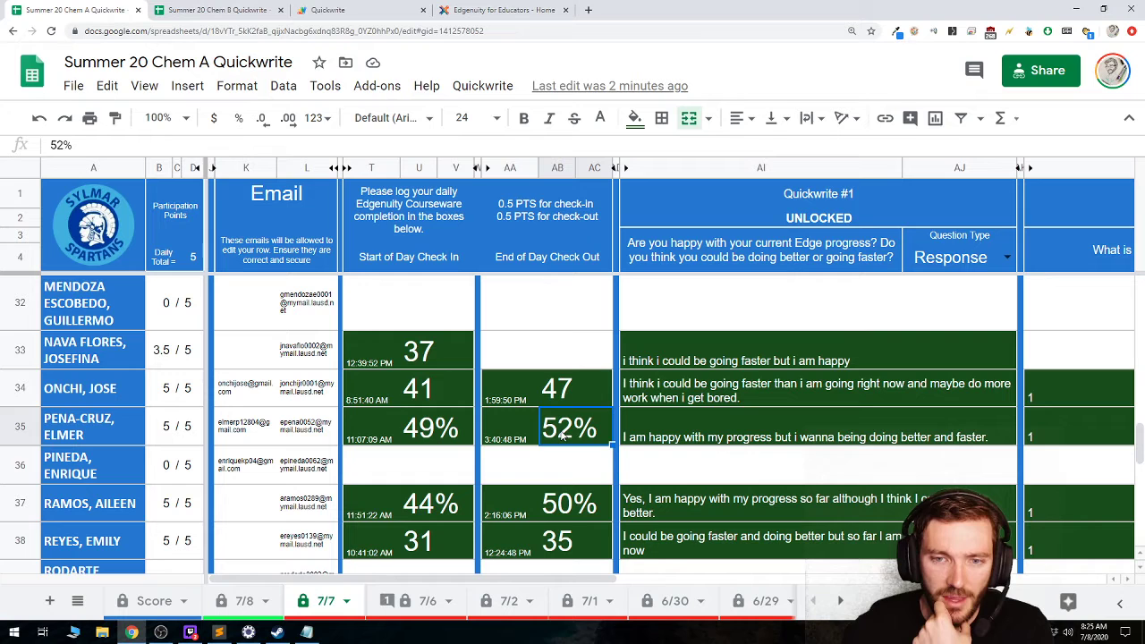
left_click(588, 390)
left_click(594, 431)
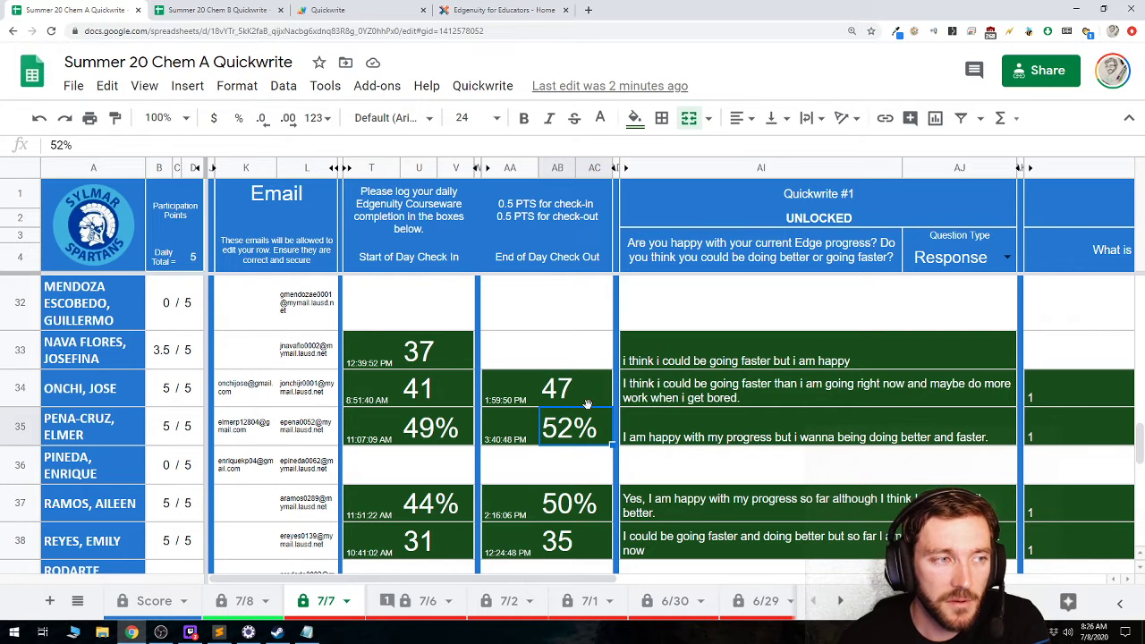
left_click(572, 396)
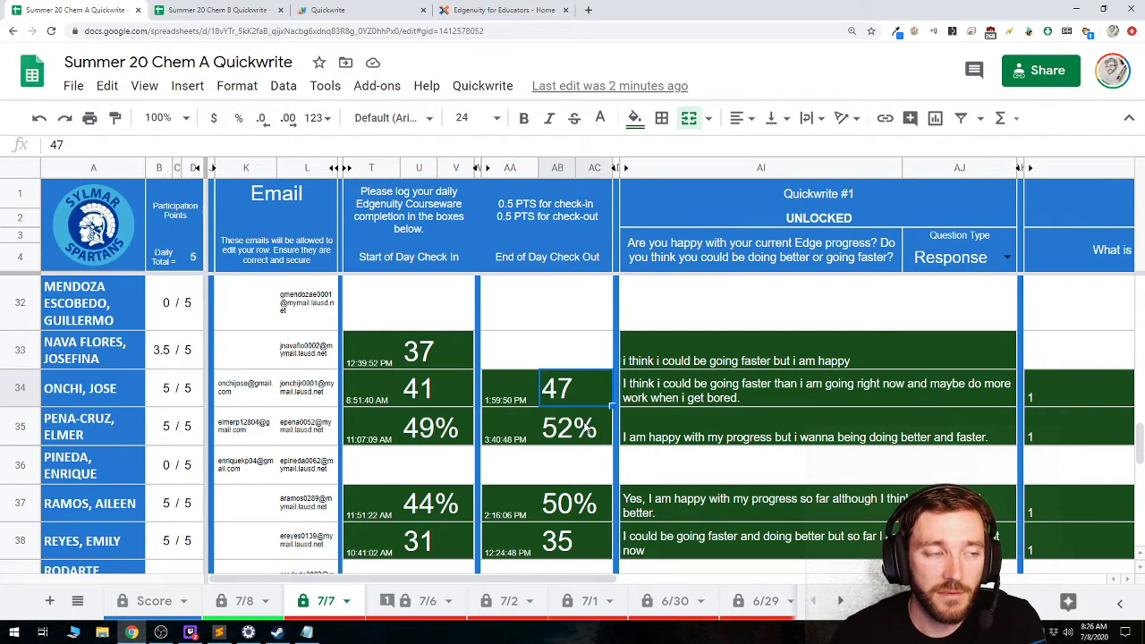
left_click(590, 427)
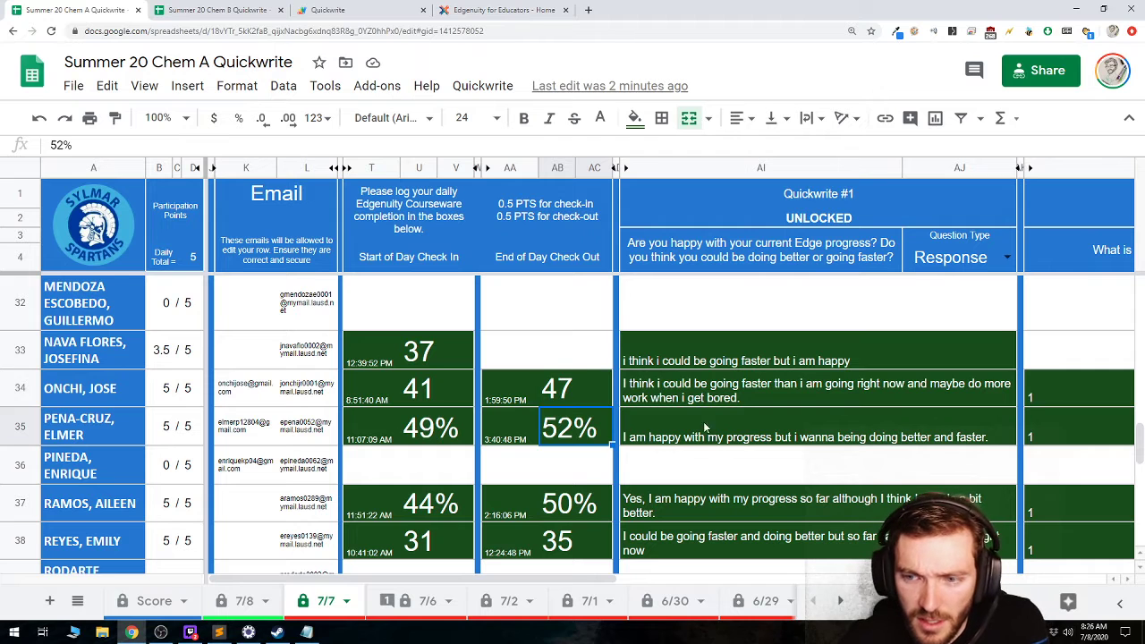
Examine the end-of-day check-outs in rows 37 and 38 and the Quickwrite #1 response in row 41
scroll(750, 429, "down", 1)
left_click(595, 447)
left_click(583, 484)
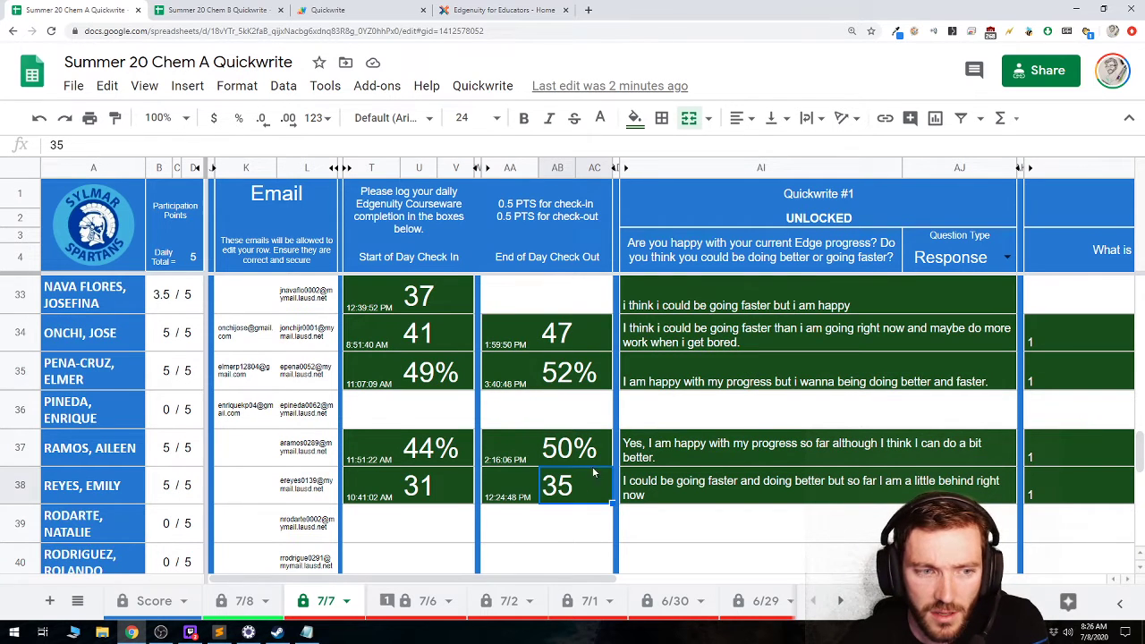
scroll(602, 466, "down", 2)
left_click(754, 488)
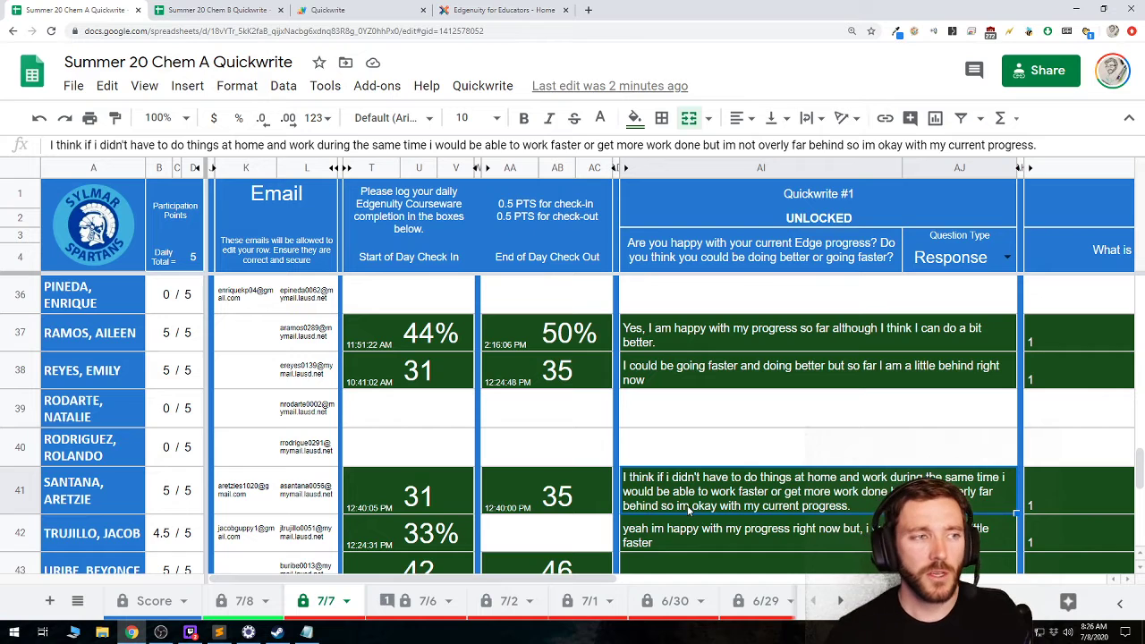
Examine the end-of-day check-out in row 43 and the Quickwrite #1 responses in rows 42 to 45
scroll(597, 489, "down", 1)
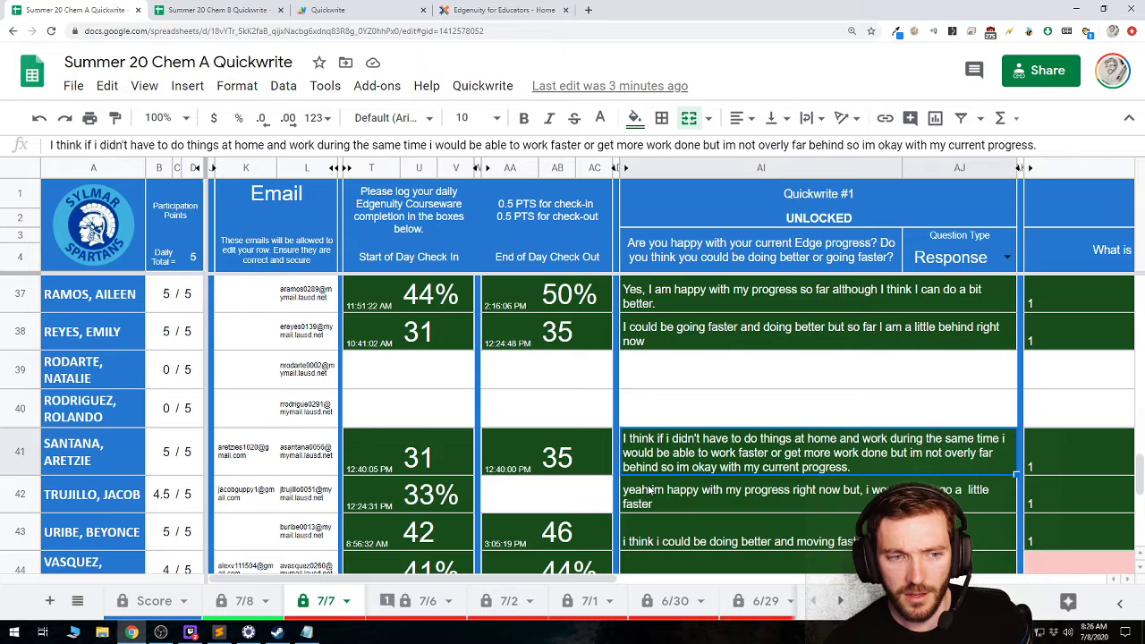
scroll(581, 459, "down", 1)
left_click(604, 427)
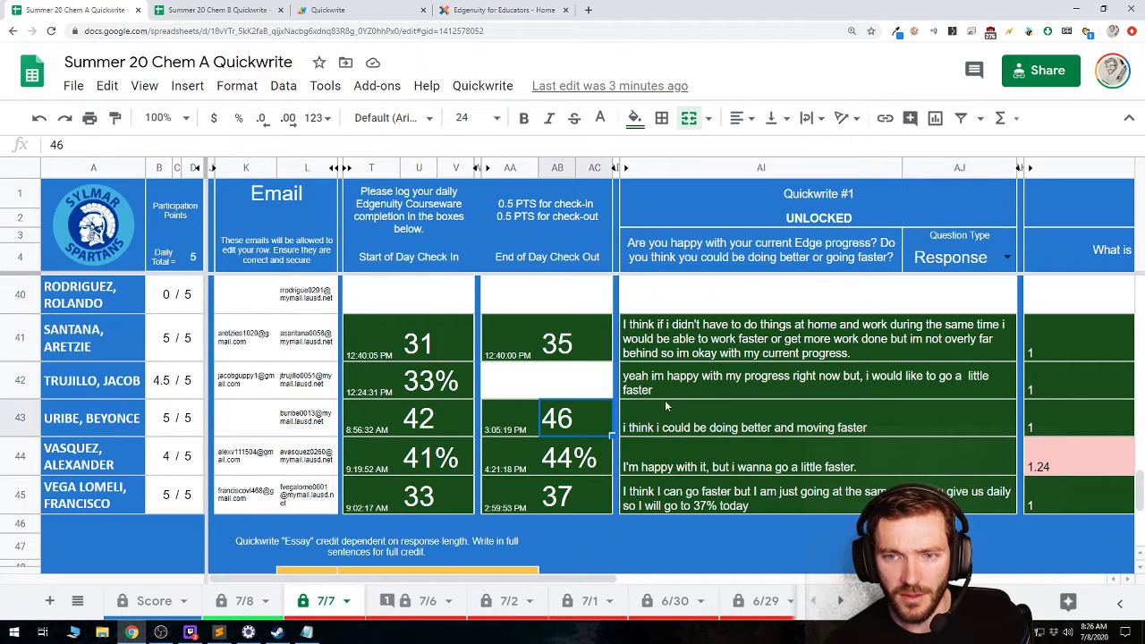
left_click(722, 399)
left_click(732, 428)
left_click(749, 467)
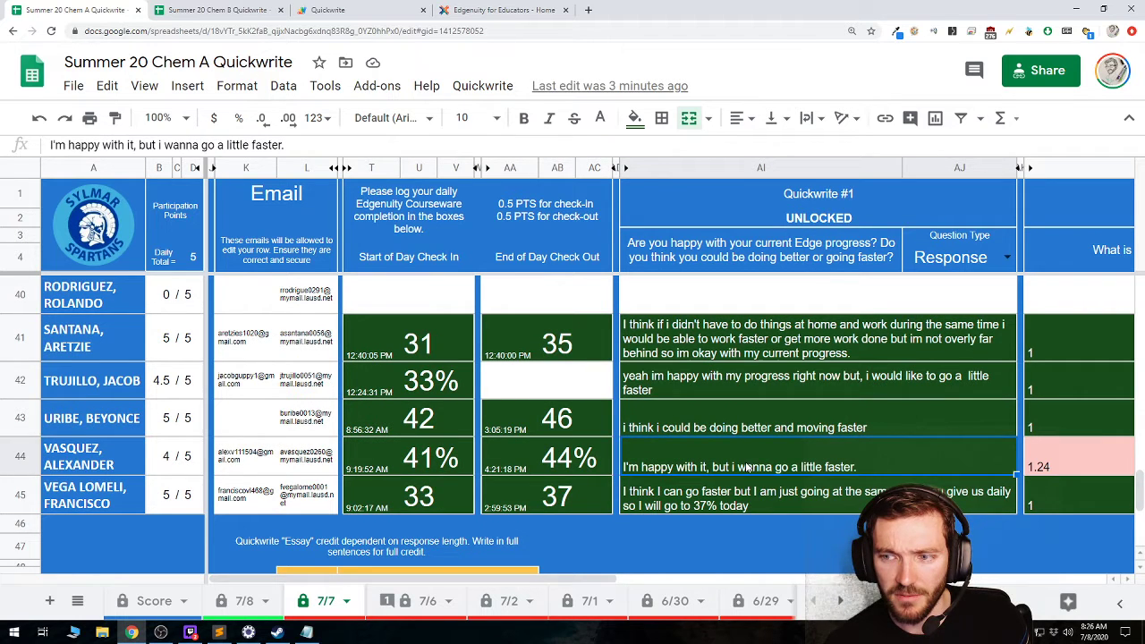
left_click(746, 503)
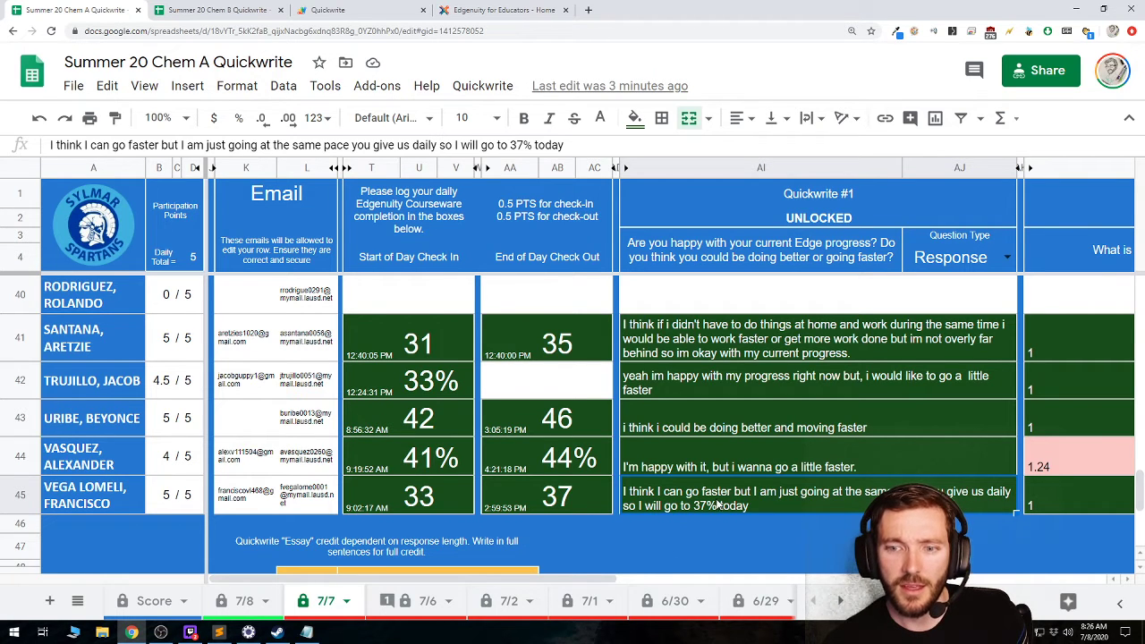
Switch to the Chem B Quickwrite spreadsheet and set the instructor's start-of-day check-in on the 7/8 sheet to 37%
left_click(243, 9)
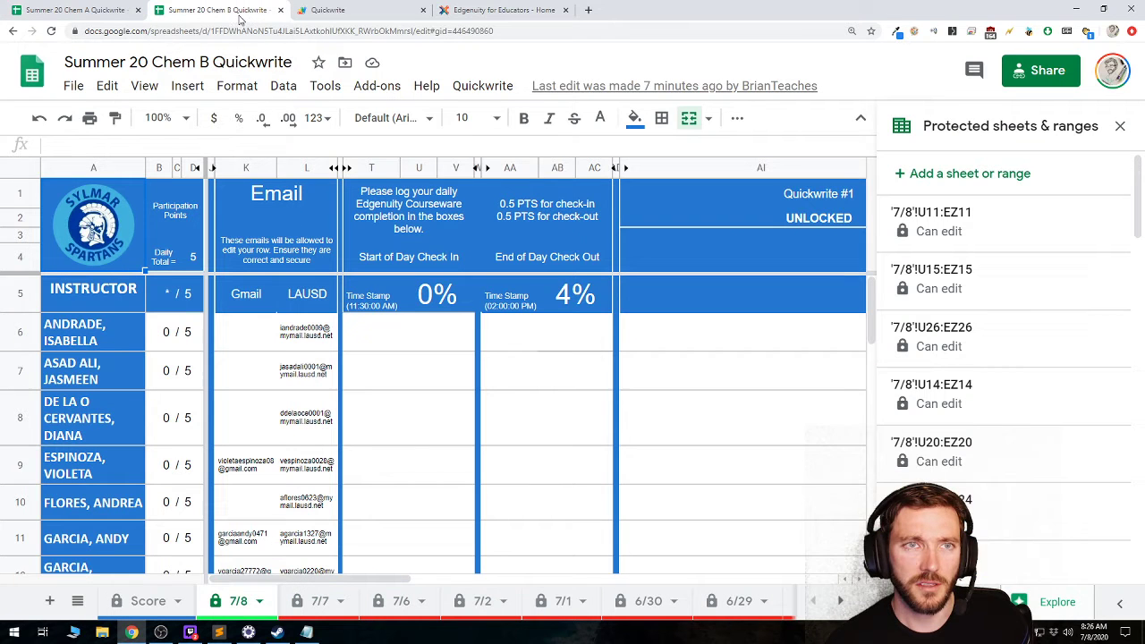
left_click(433, 297)
double_click(432, 295)
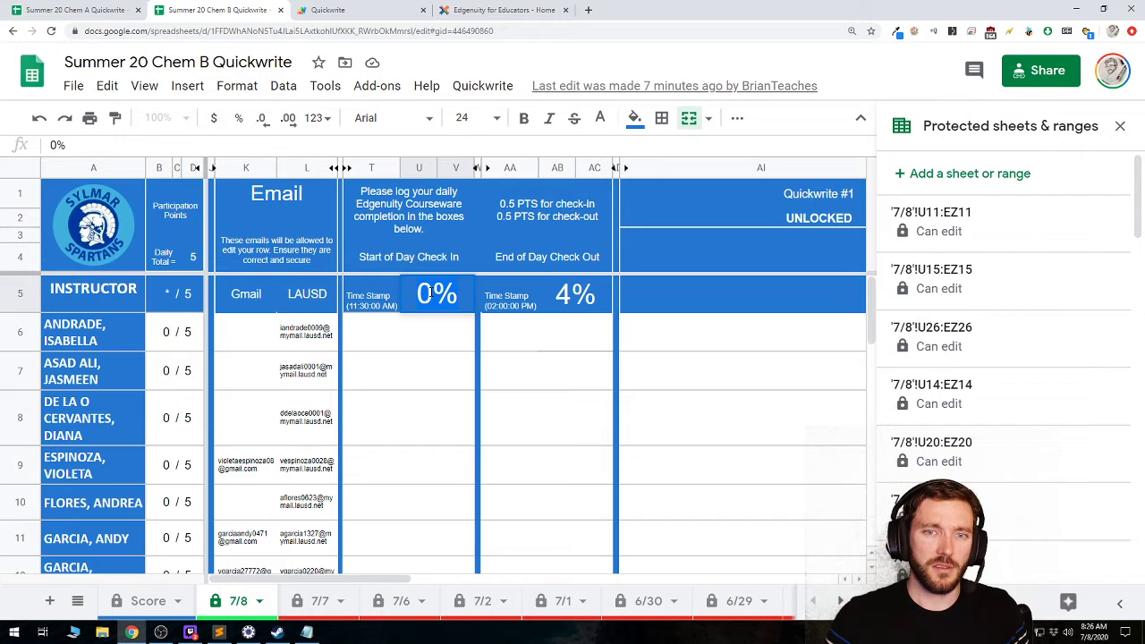
key("BackSpace")
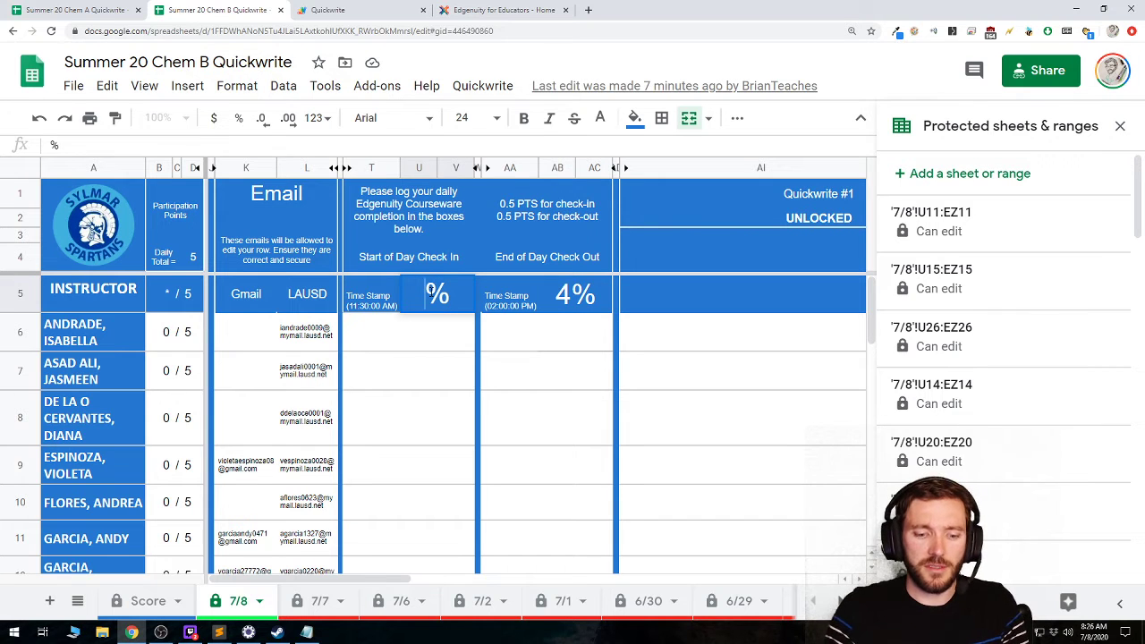
type("37")
key("Return")
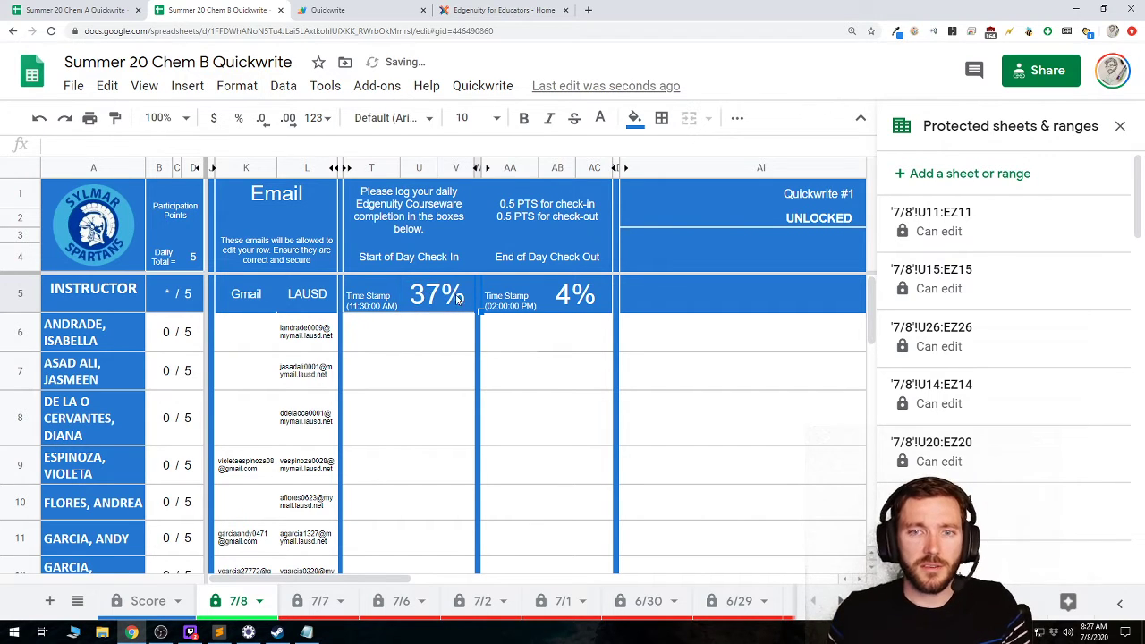
Set the instructor's end-of-day check-out on the Chem B 7/8 sheet to 41%
double_click(569, 295)
type("1")
key("Return")
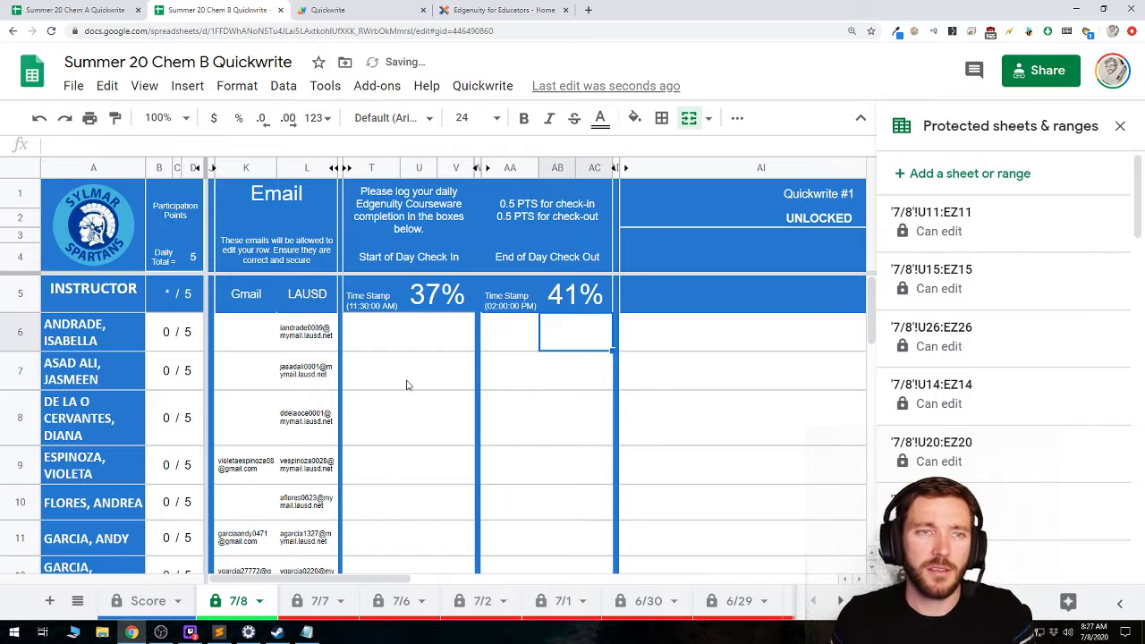
Open the Chem B 7/7 sheet and examine the Quickwrite #1 responses of the first students, including rows 9 and 10
left_click(309, 606)
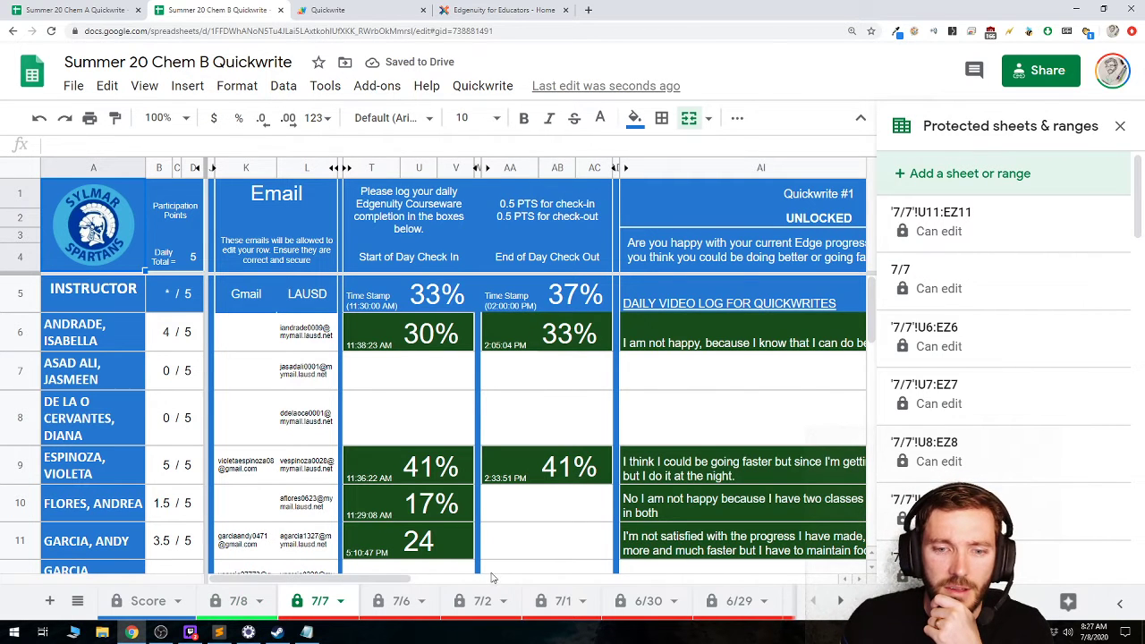
scroll(491, 577, "right", 2)
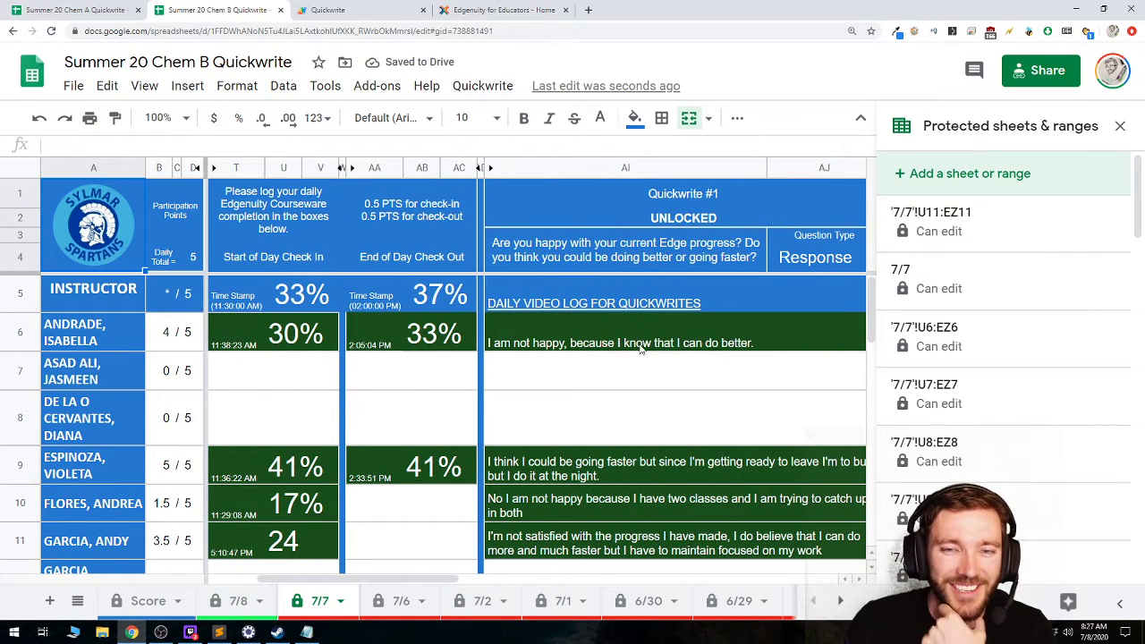
scroll(641, 349, "down", 1)
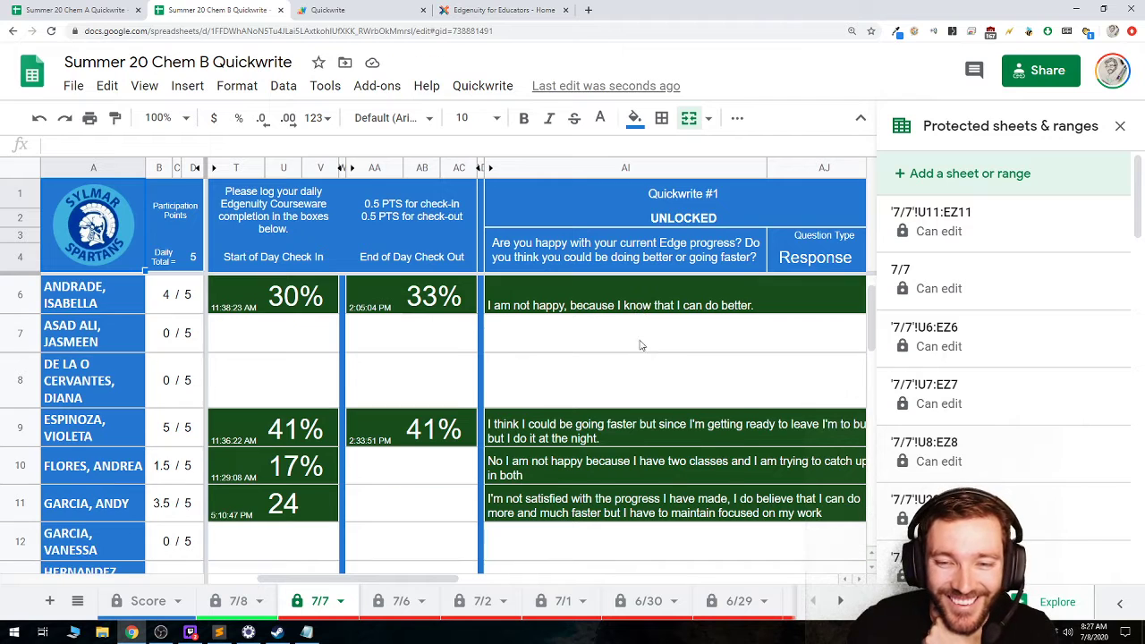
left_click(660, 439)
left_click(629, 474)
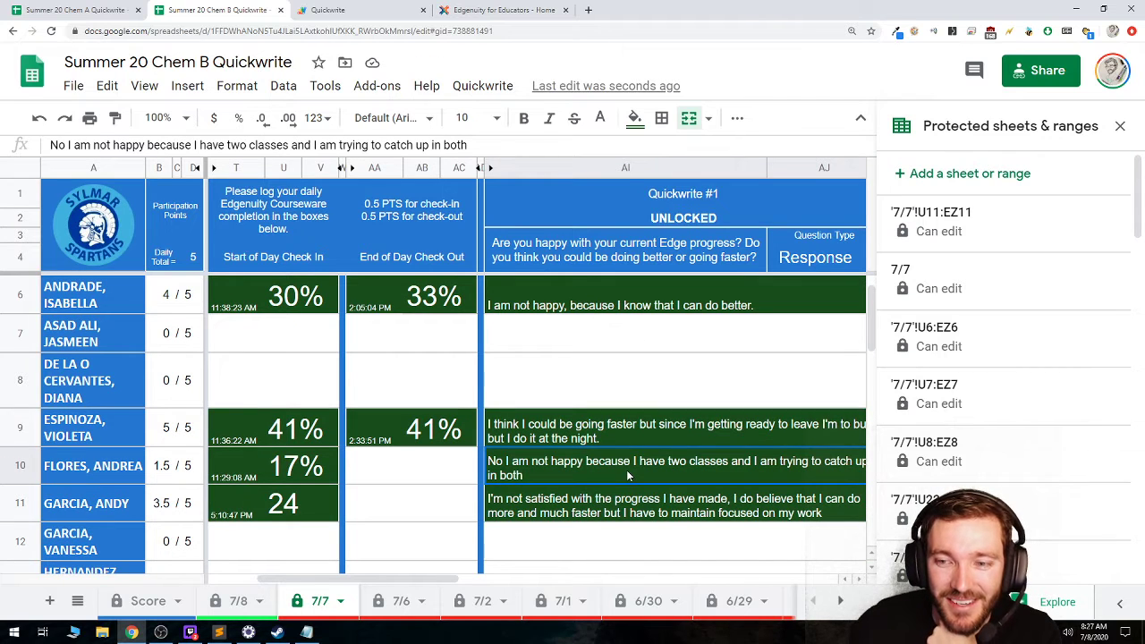
scroll(627, 470, "down", 3)
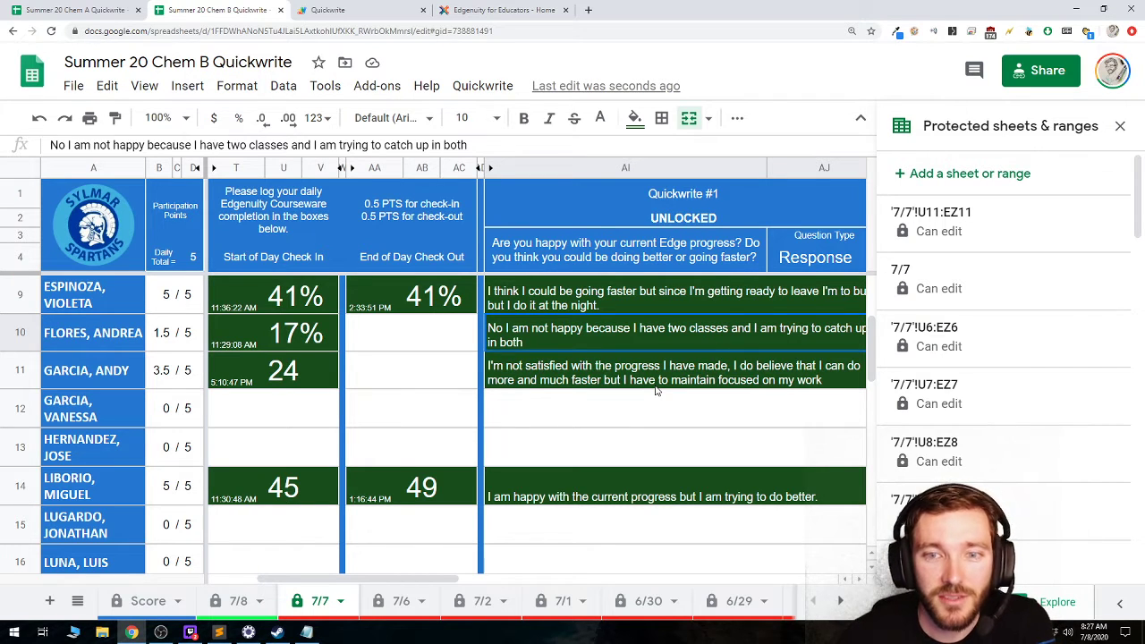
Examine the end-of-day check-outs in rows 9 to 11 and 14 and the Quickwrite #1 responses in rows 11 and 14
left_click(438, 297)
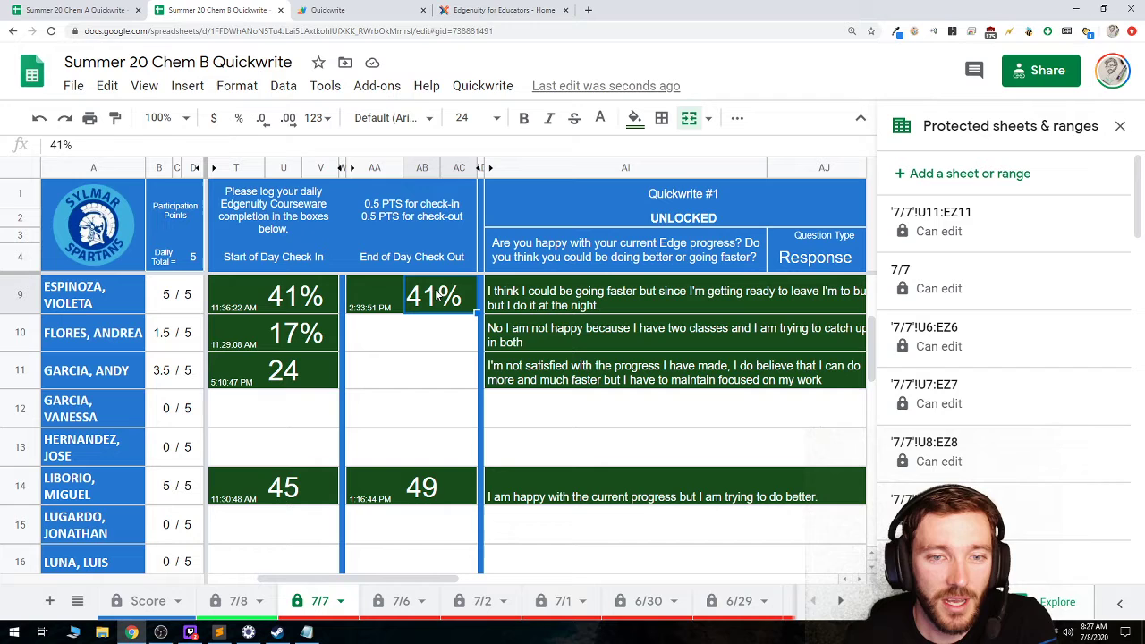
left_click(449, 346)
left_click(450, 377)
left_click(435, 338)
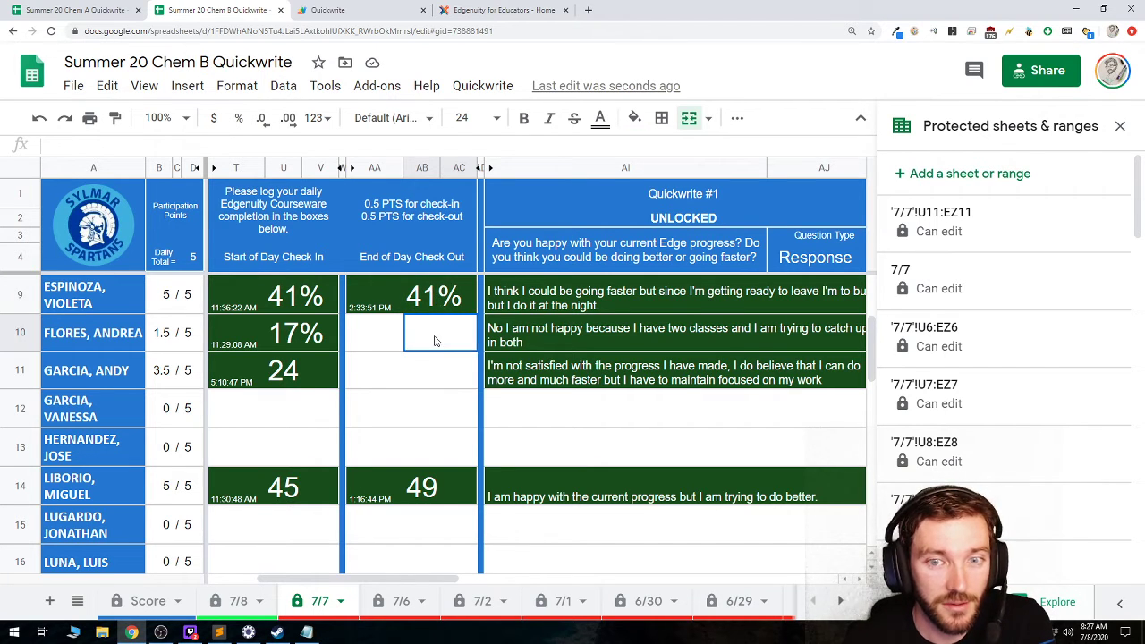
left_click(452, 387)
left_click(641, 379)
scroll(567, 431, "down", 1)
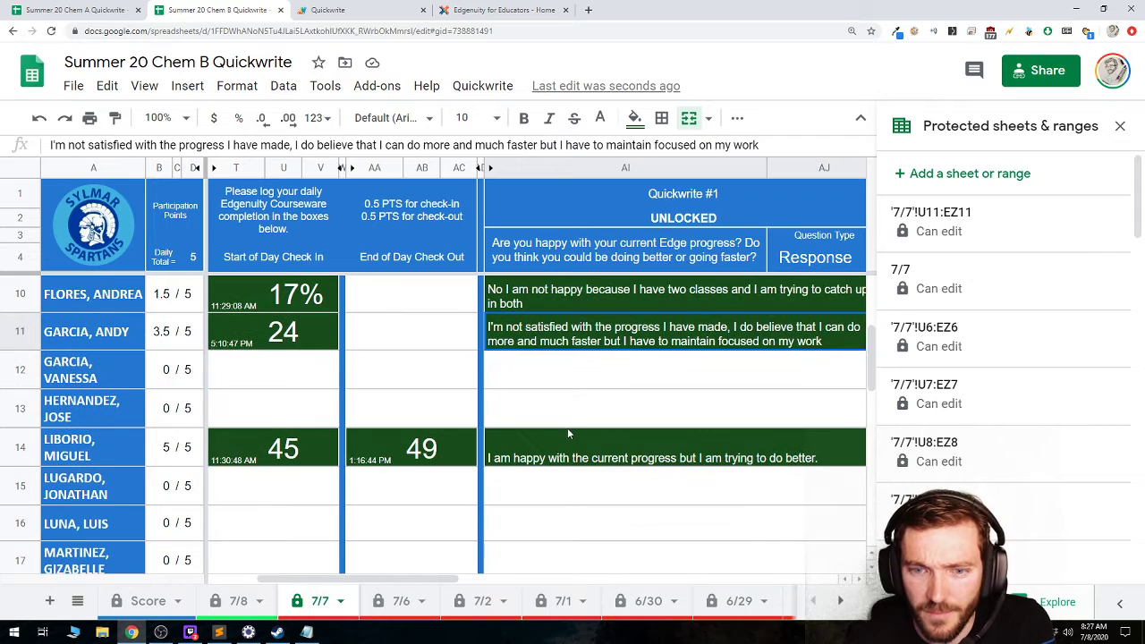
left_click(555, 447)
left_click(449, 457)
scroll(448, 460, "down", 4)
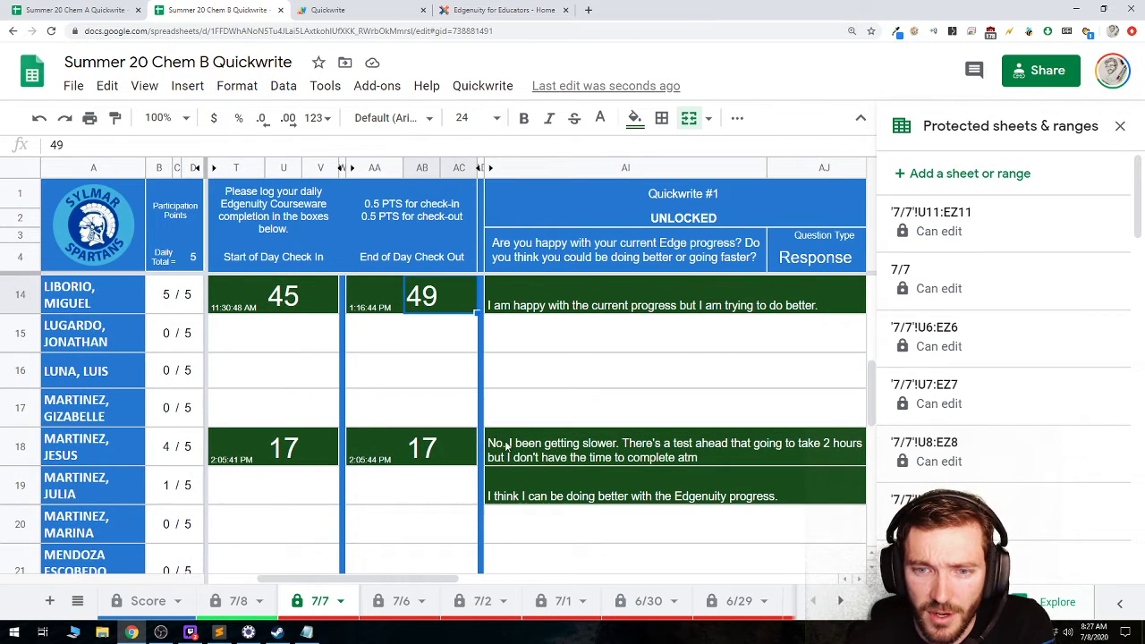
Examine the Quickwrite #1 responses in rows 18 and 19 and the end-of-day check-out in row 18
left_click(544, 451)
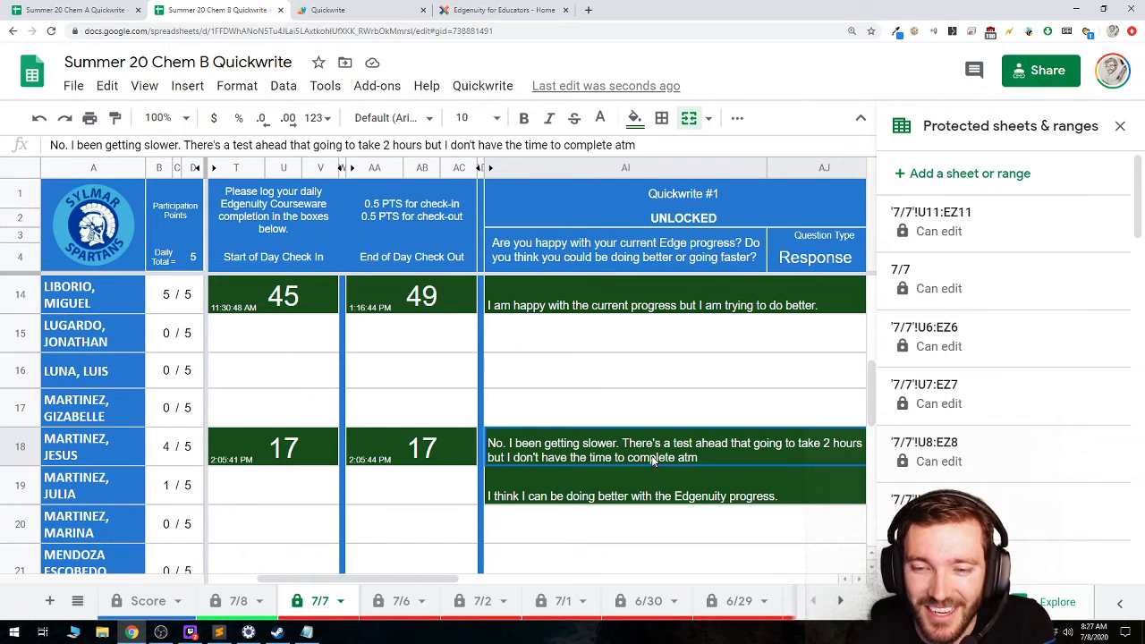
scroll(652, 457, "down", 1)
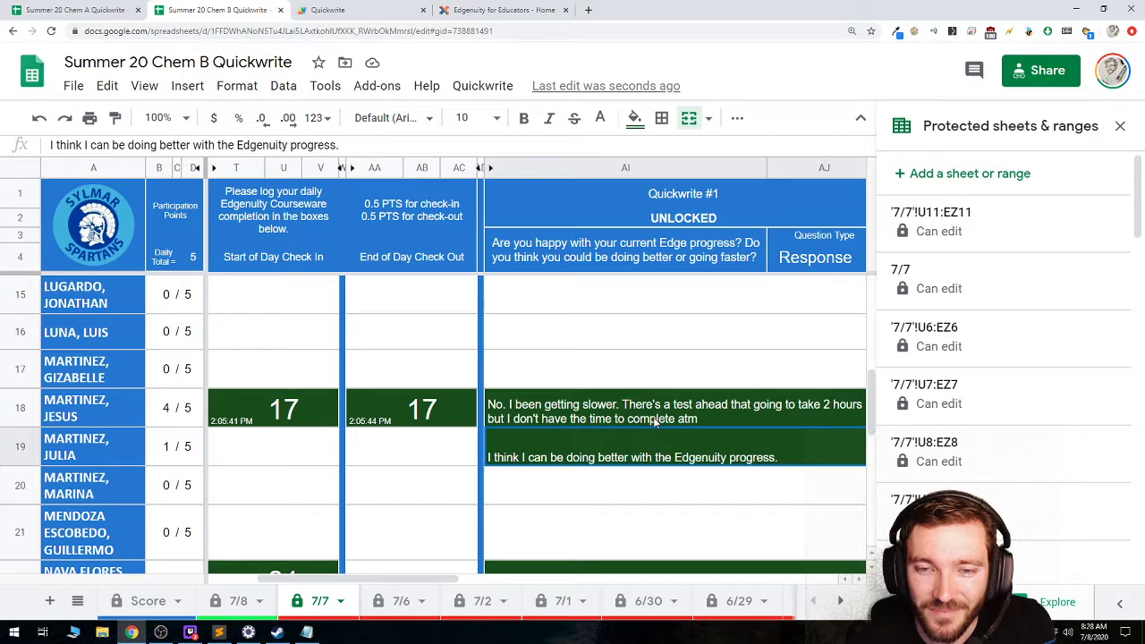
left_click(652, 457)
left_click(650, 413)
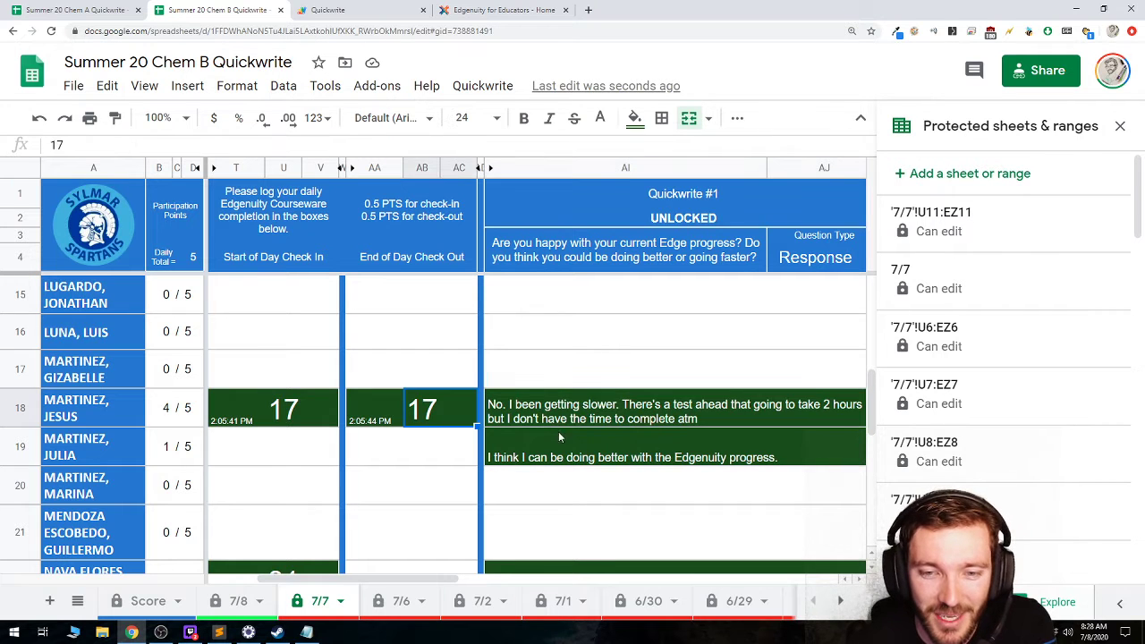
left_click(620, 452)
left_click(446, 410)
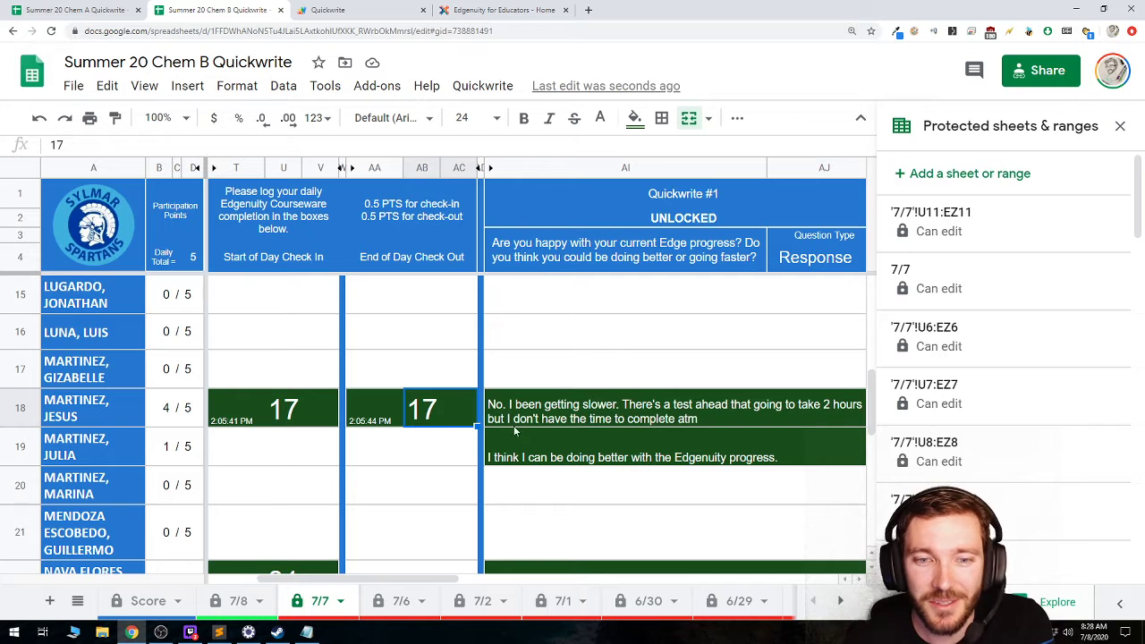
left_click(438, 454)
left_click(437, 417)
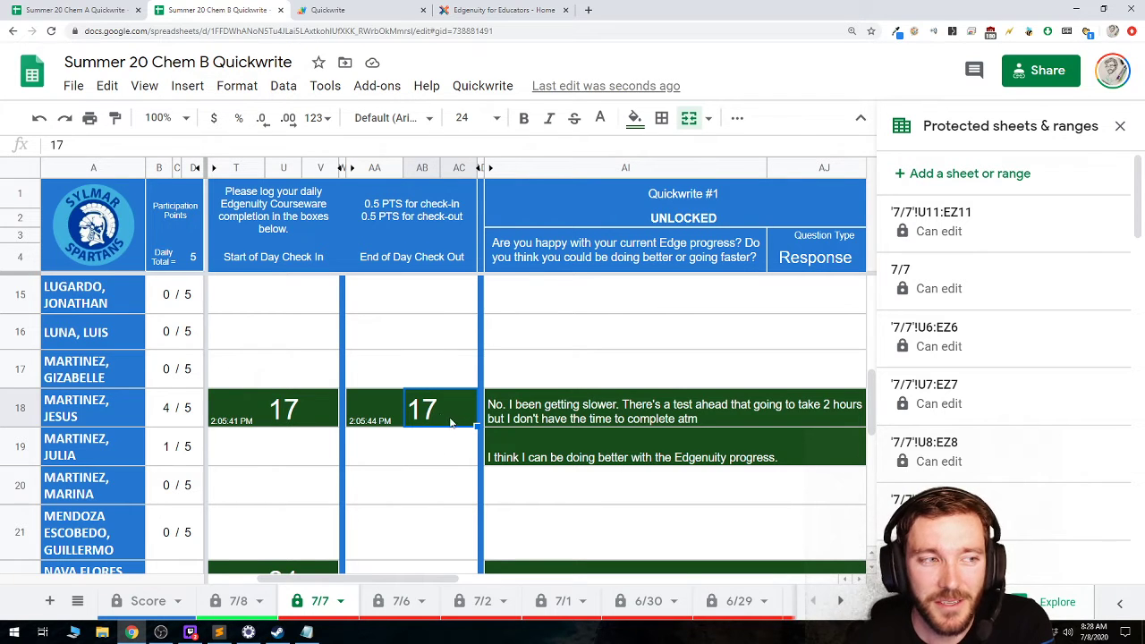
left_click(519, 446)
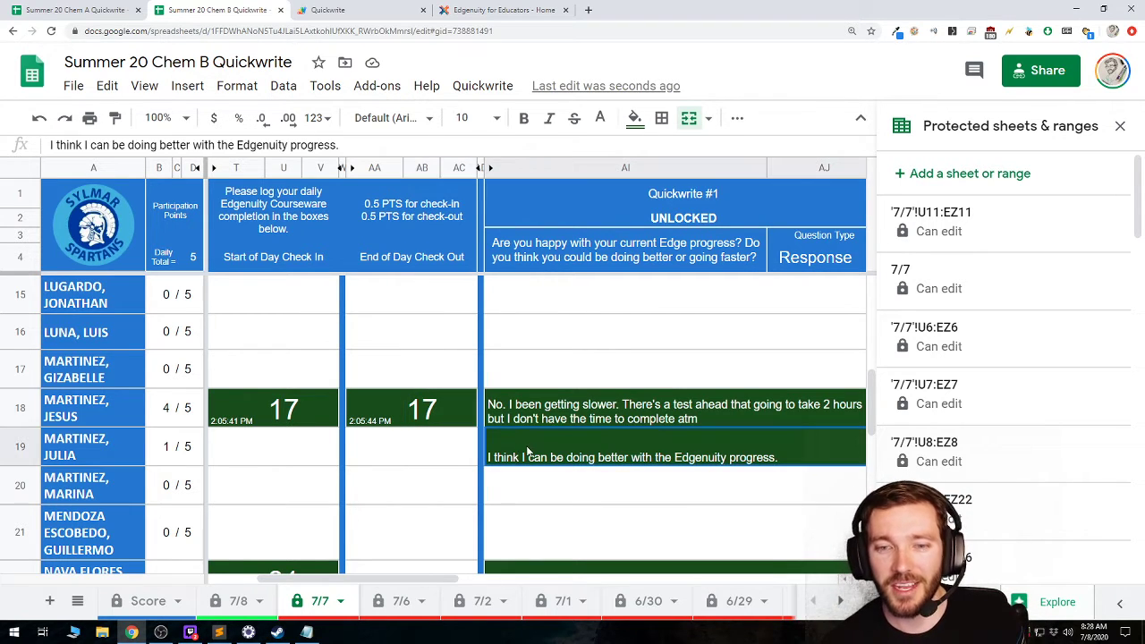
Close the protected sheets and ranges sidebar and examine the start-of-day check-in and Quickwrite #1 response in row 22
left_click(1121, 127)
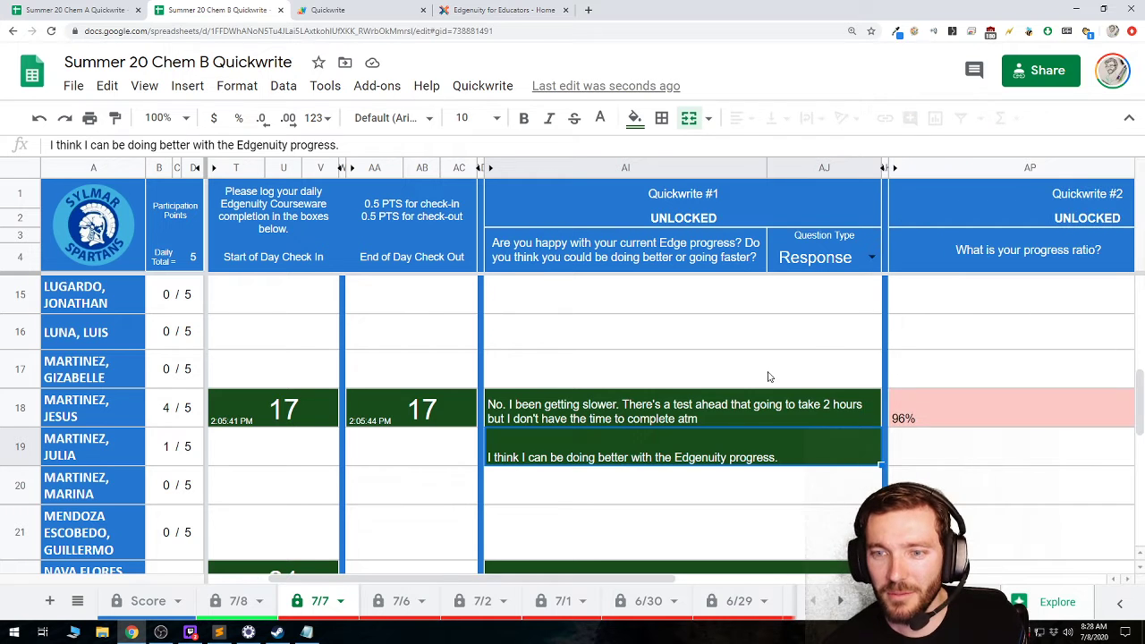
scroll(621, 419, "down", 2)
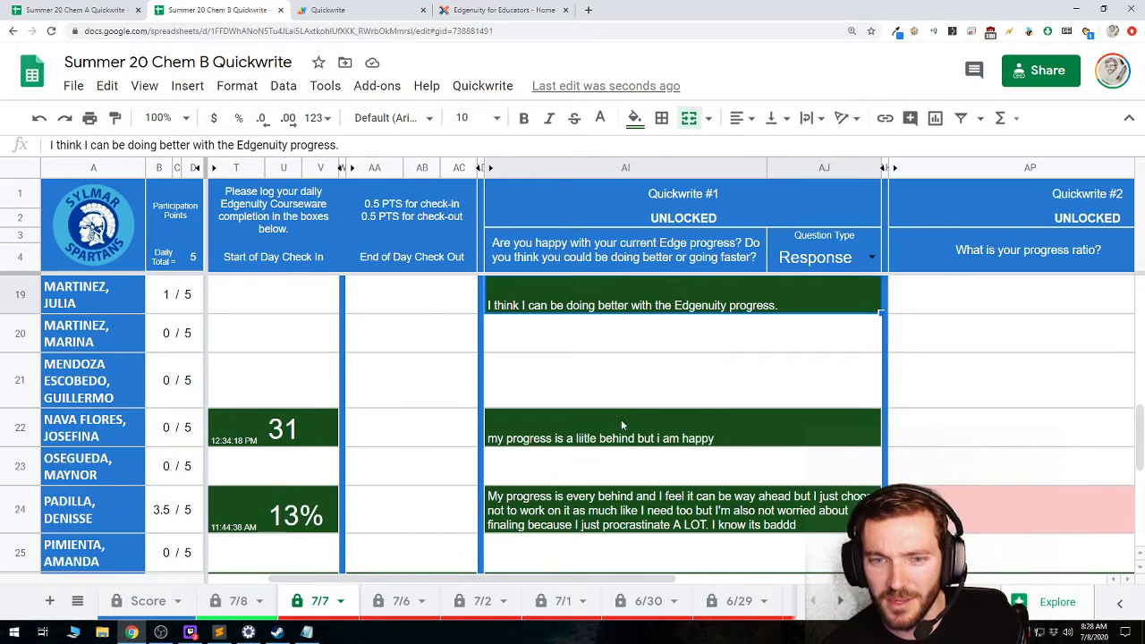
left_click(296, 445)
left_click(575, 439)
scroll(340, 472, "down", 1)
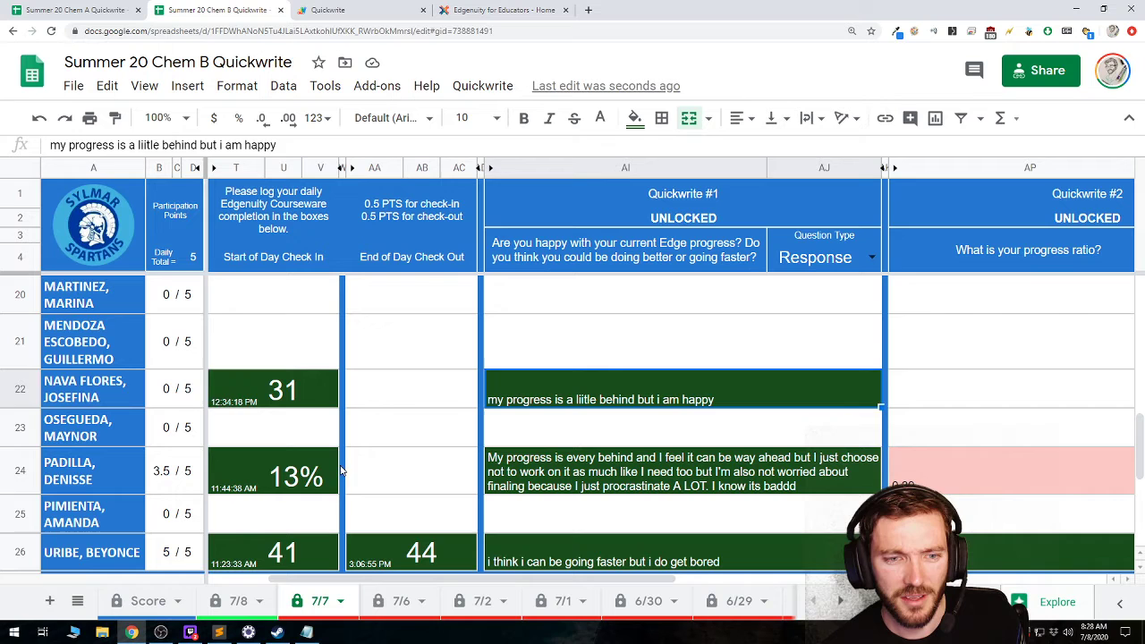
Examine the start-of-day check-in and the Quickwrite #1 response in row 24
left_click(304, 489)
left_click(550, 483)
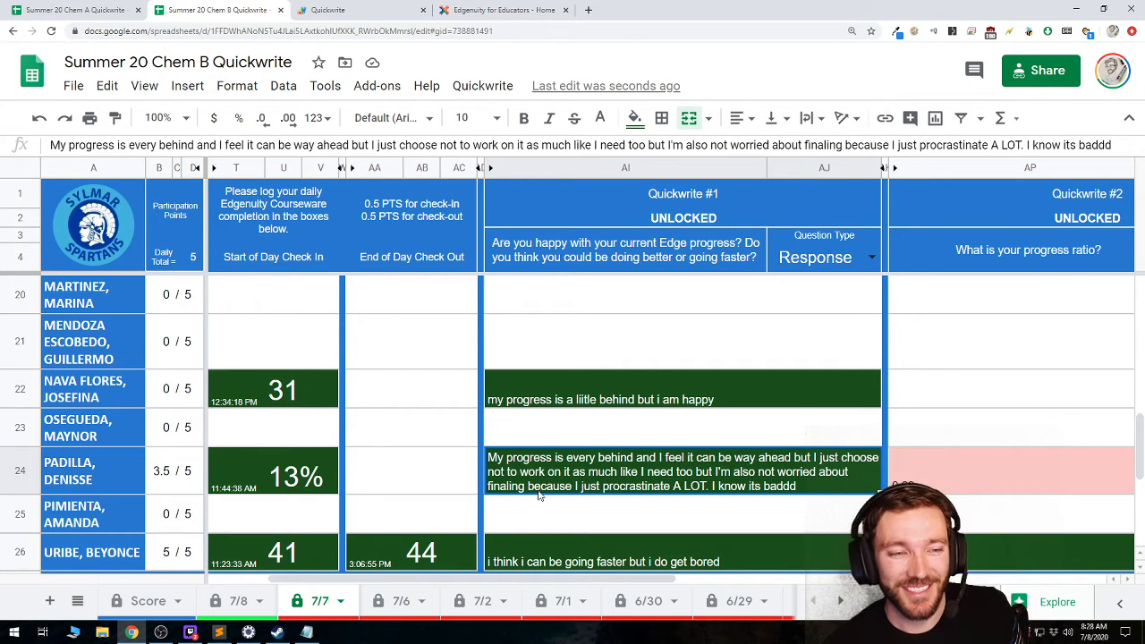
left_click(472, 483)
left_click(504, 478)
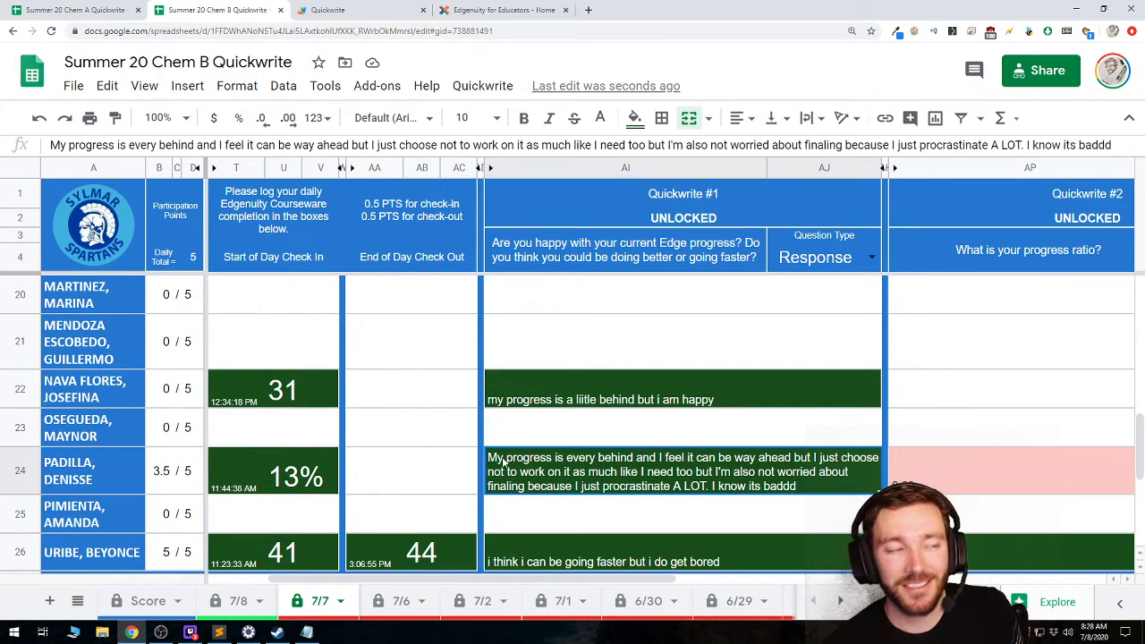
left_click(522, 429)
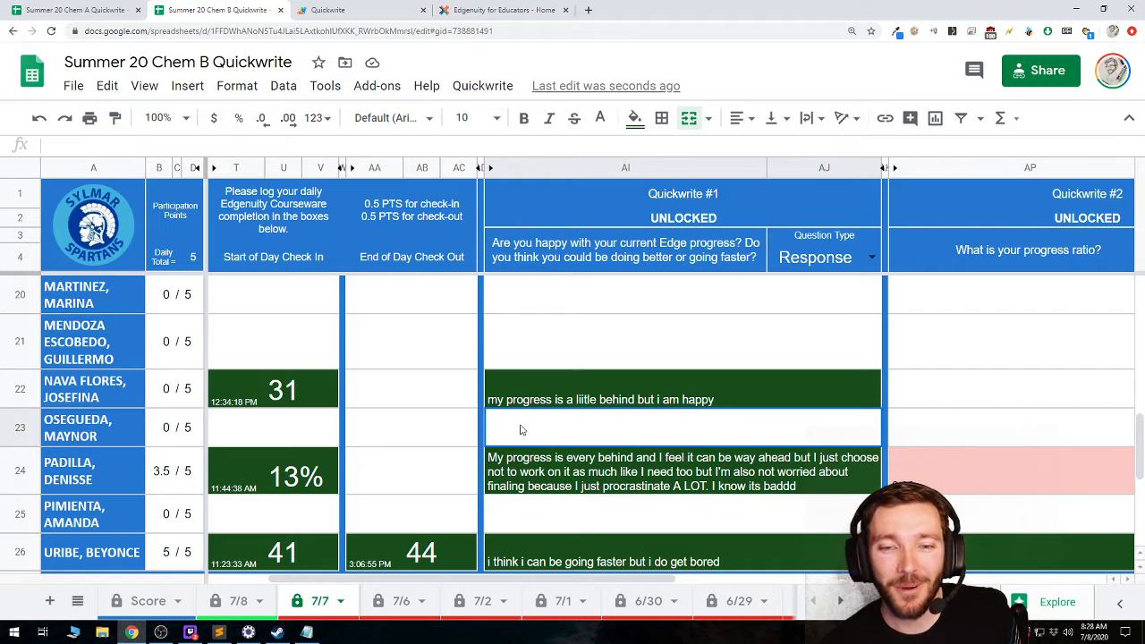
left_click(925, 422)
left_click(792, 439)
left_click(925, 426)
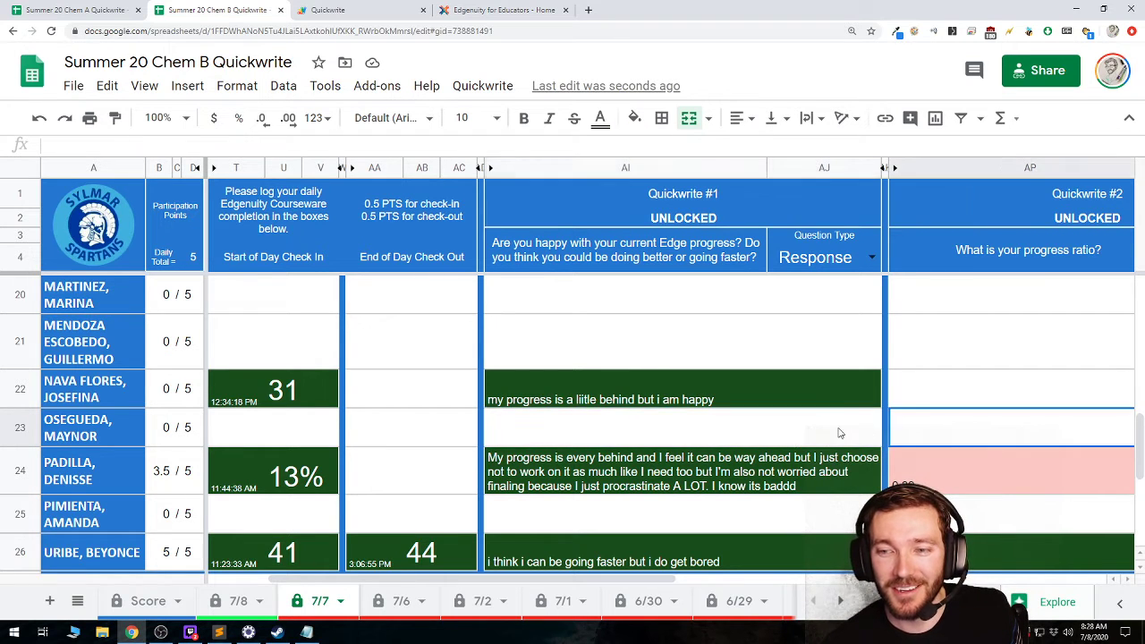
left_click(842, 434)
left_click(941, 430)
left_click(852, 431)
left_click(823, 485)
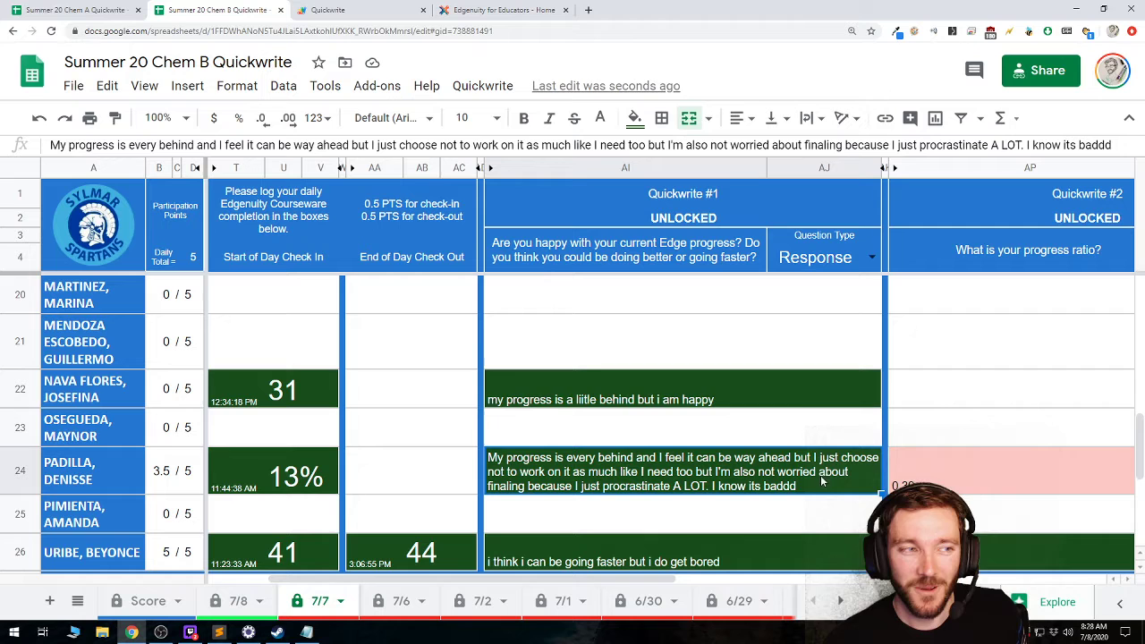
Examine the check-in entries and the Quickwrite #1 response of the last student, in row 26
scroll(805, 465, "down", 3)
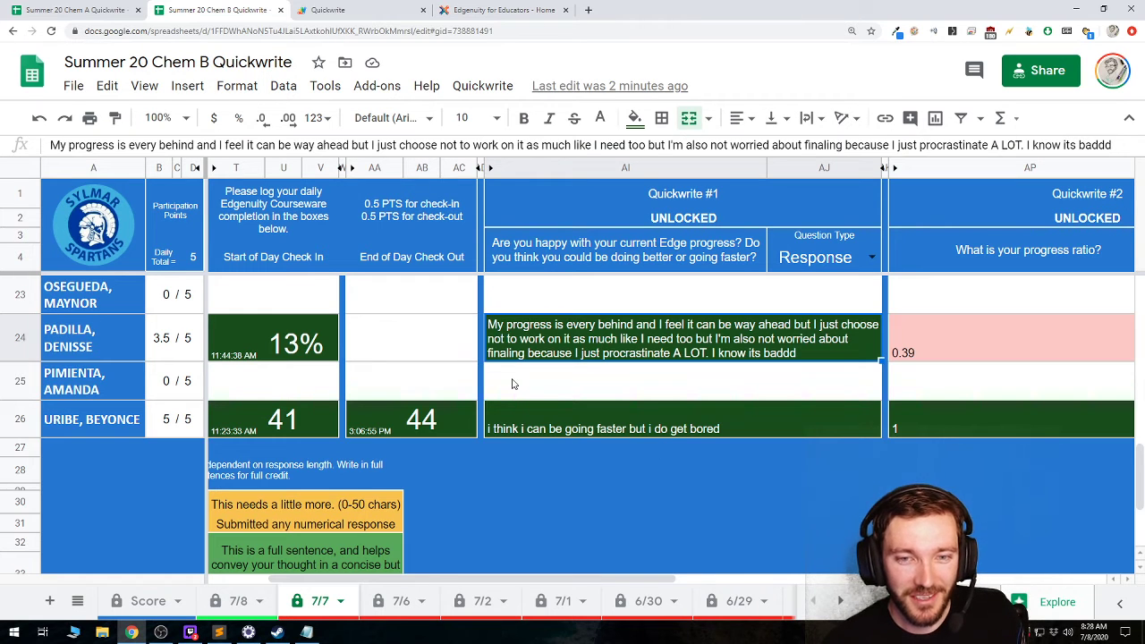
left_click(514, 383)
left_click(351, 433)
left_click(591, 429)
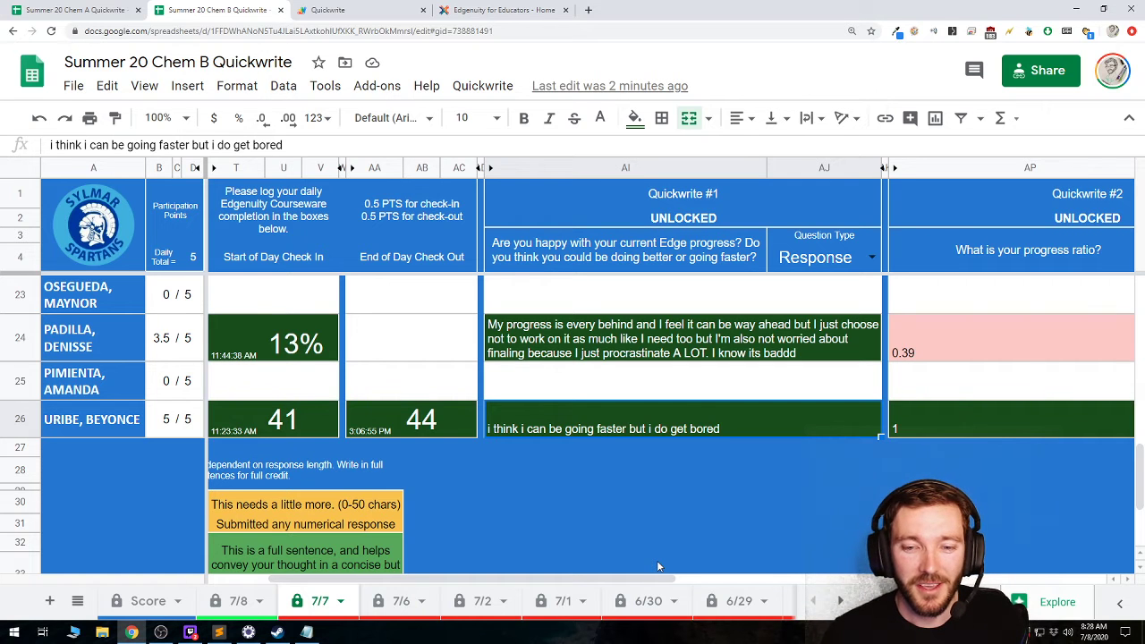
Examine the Quickwrite #2 progress ratio in row 6 and compare it with the student's and instructor's start-of-day check-ins
left_click_drag(653, 576, 811, 557)
scroll(726, 469, "up", 10)
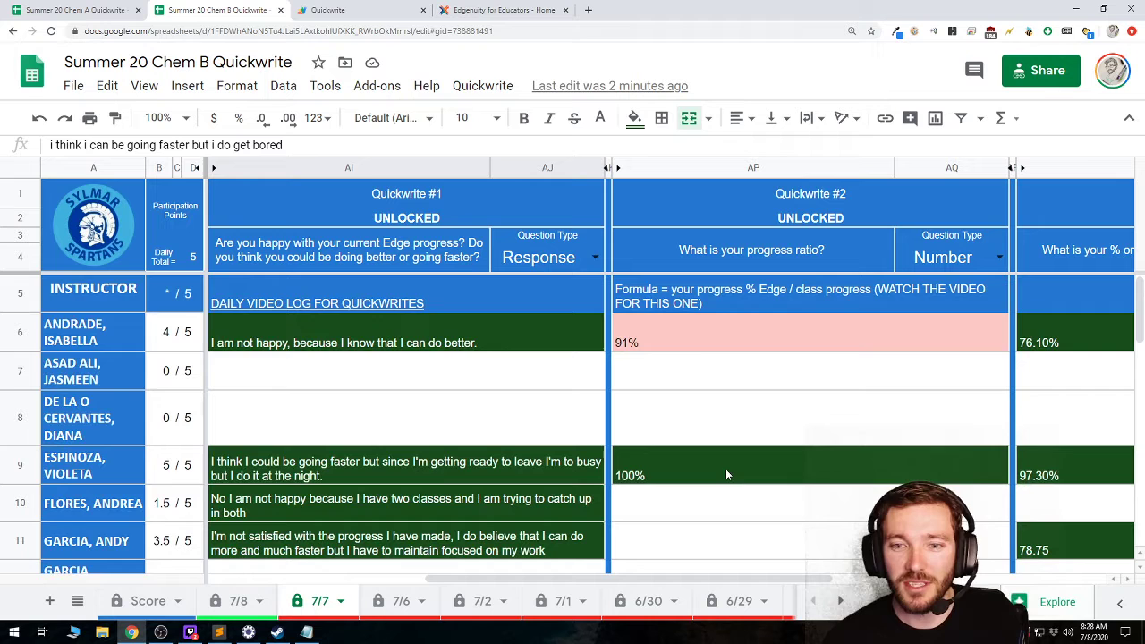
left_click(667, 336)
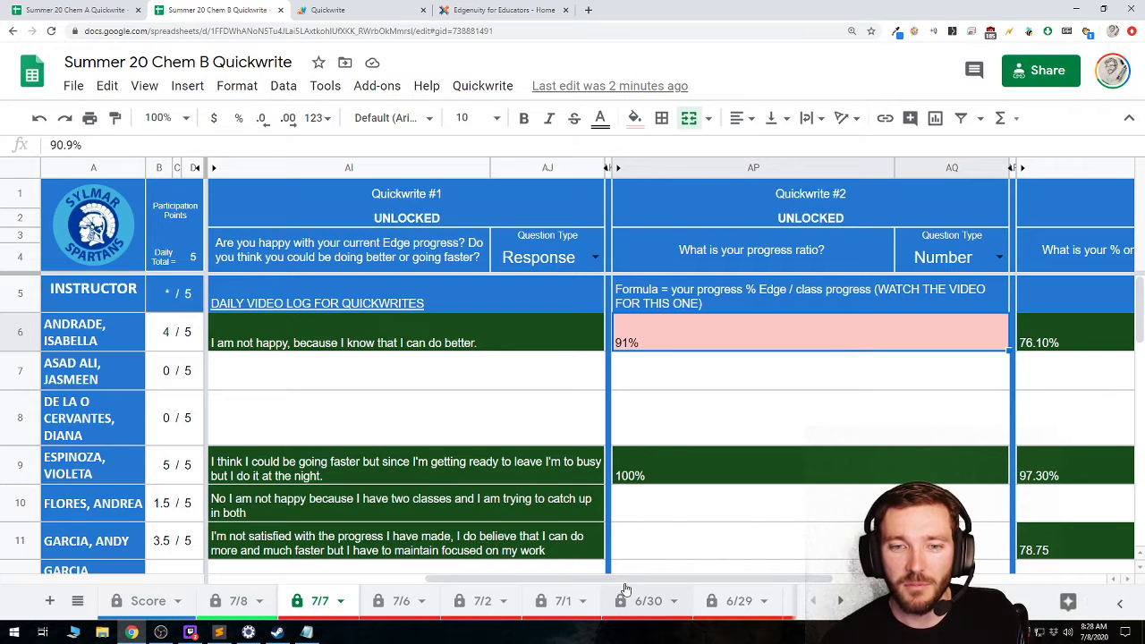
left_click_drag(623, 580, 409, 580)
left_click(436, 292)
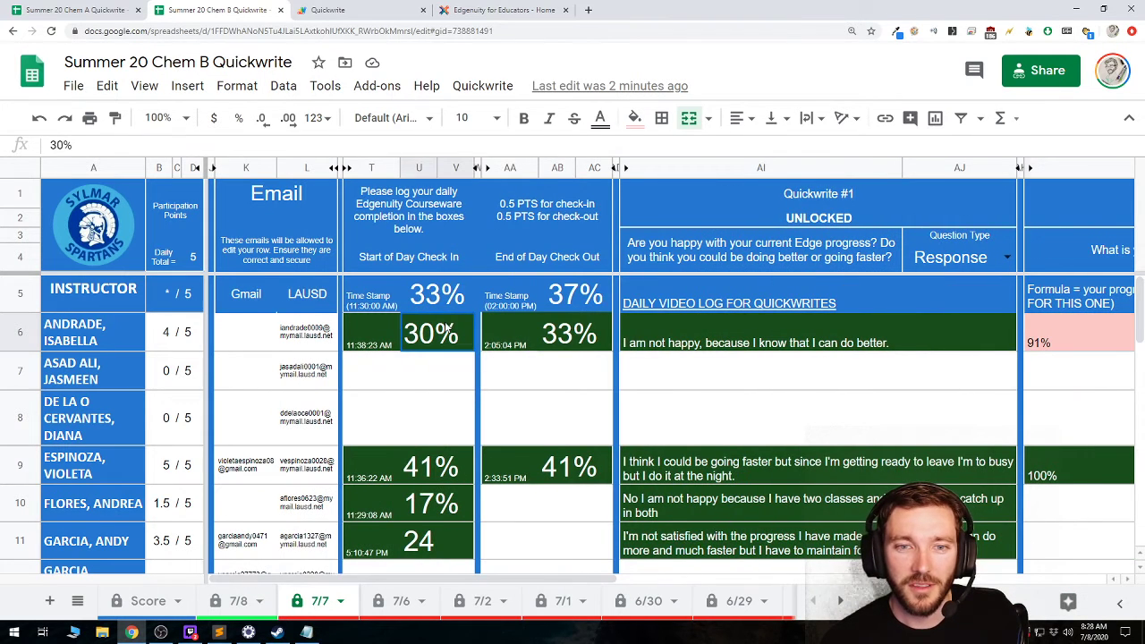
key("Down")
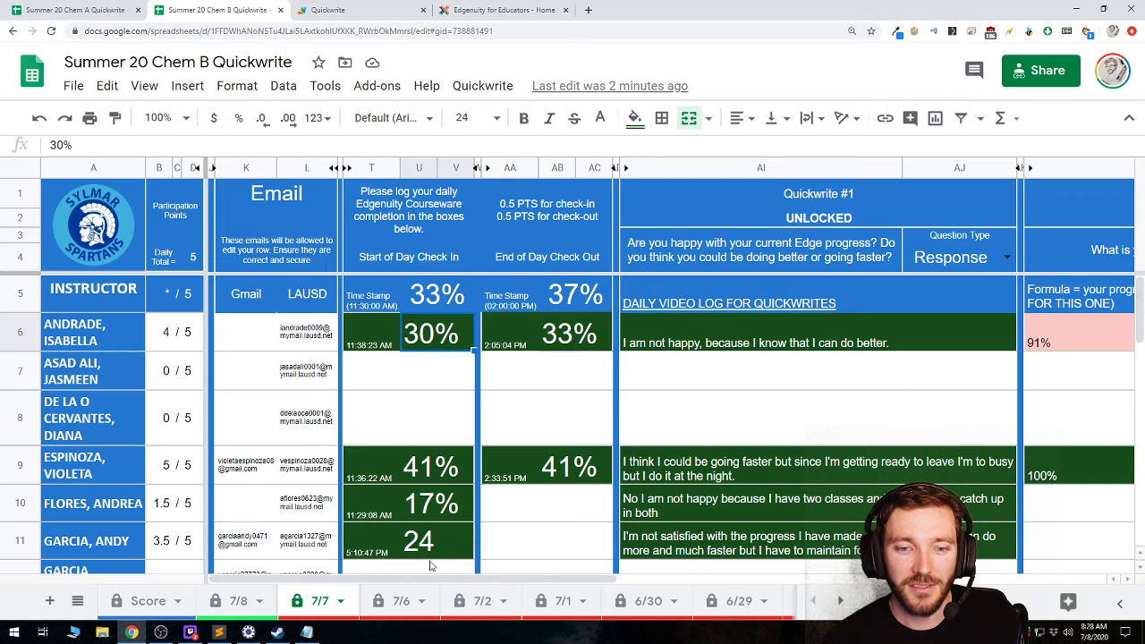
left_click_drag(427, 580, 549, 582)
left_click(825, 340)
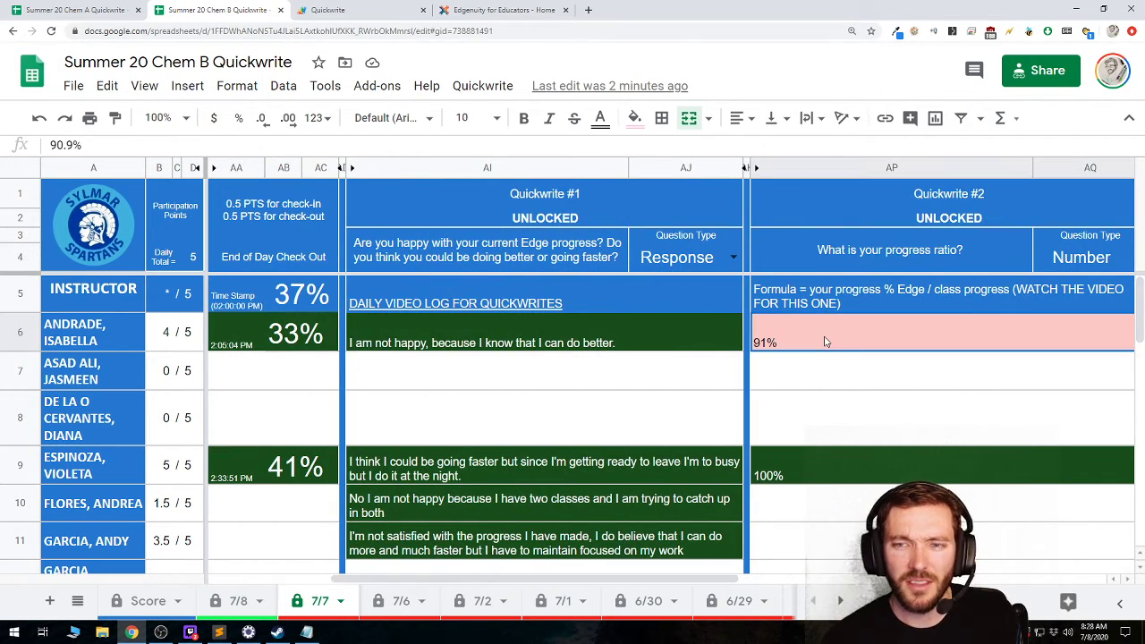
double_click(827, 341)
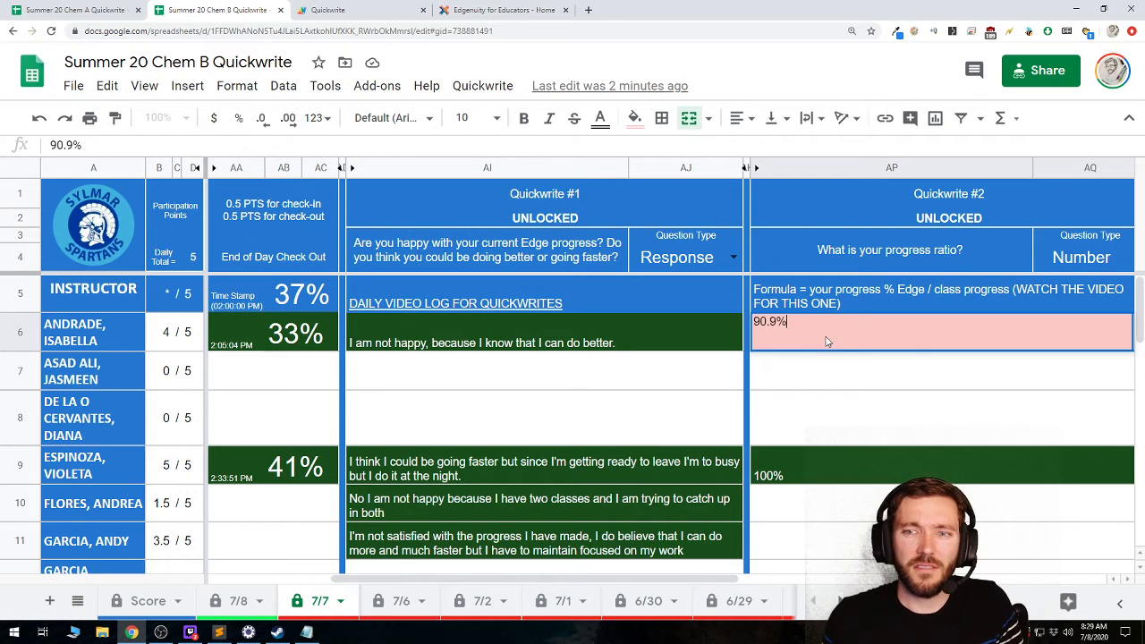
key("Escape")
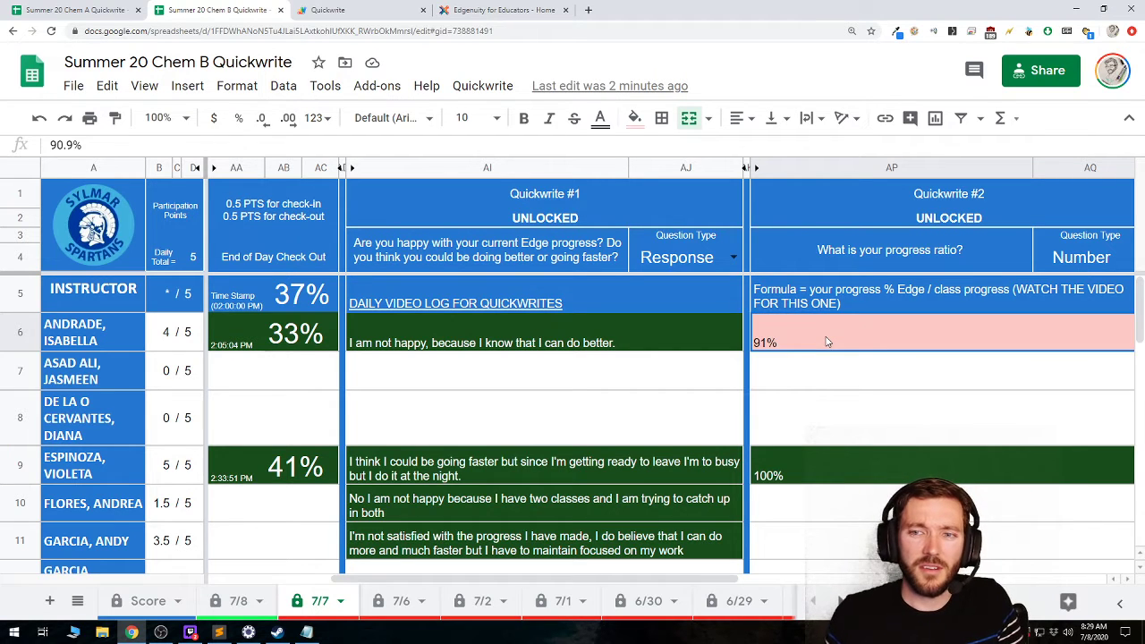
Replace the Quickwrite #2 progress ratio in row 6 with the formula =U6/U5 and check it against the other students' ratios
double_click(827, 341)
key("BackSpace")
key("BackSpace")
key("BackSpace")
key("BackSpace")
key("BackSpace")
type("=")
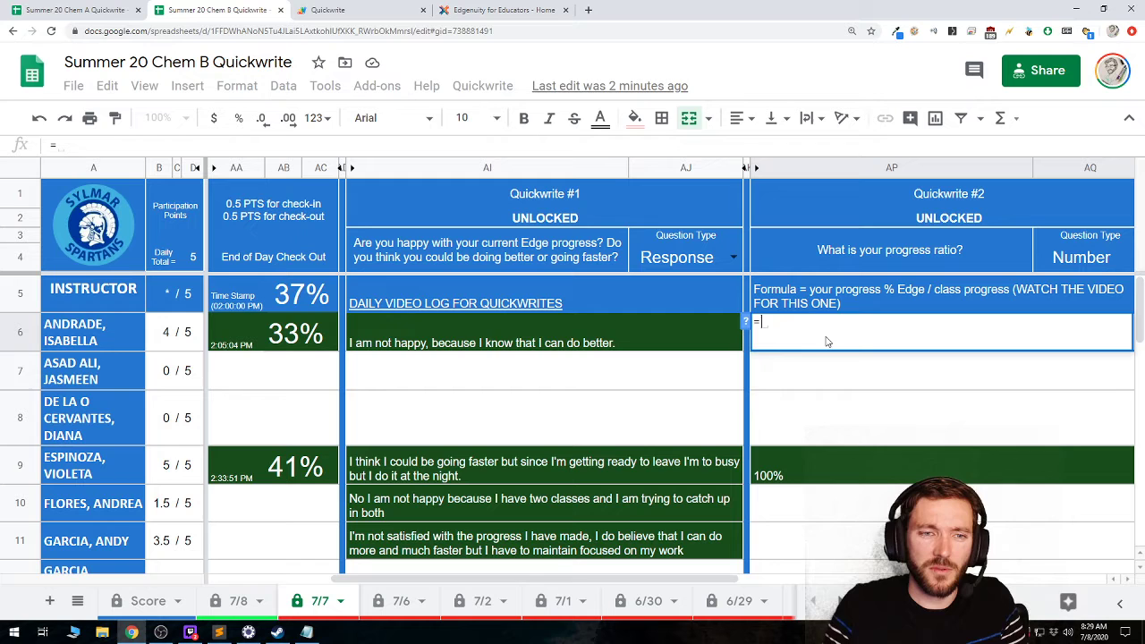
left_click_drag(699, 577, 579, 577)
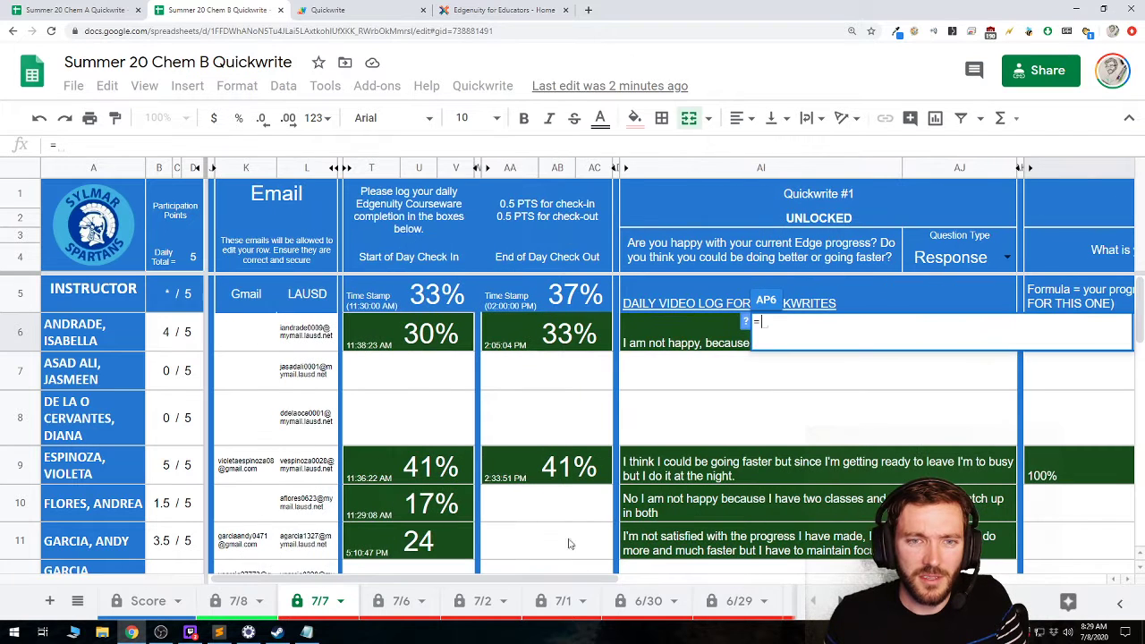
left_click(427, 344)
type("/")
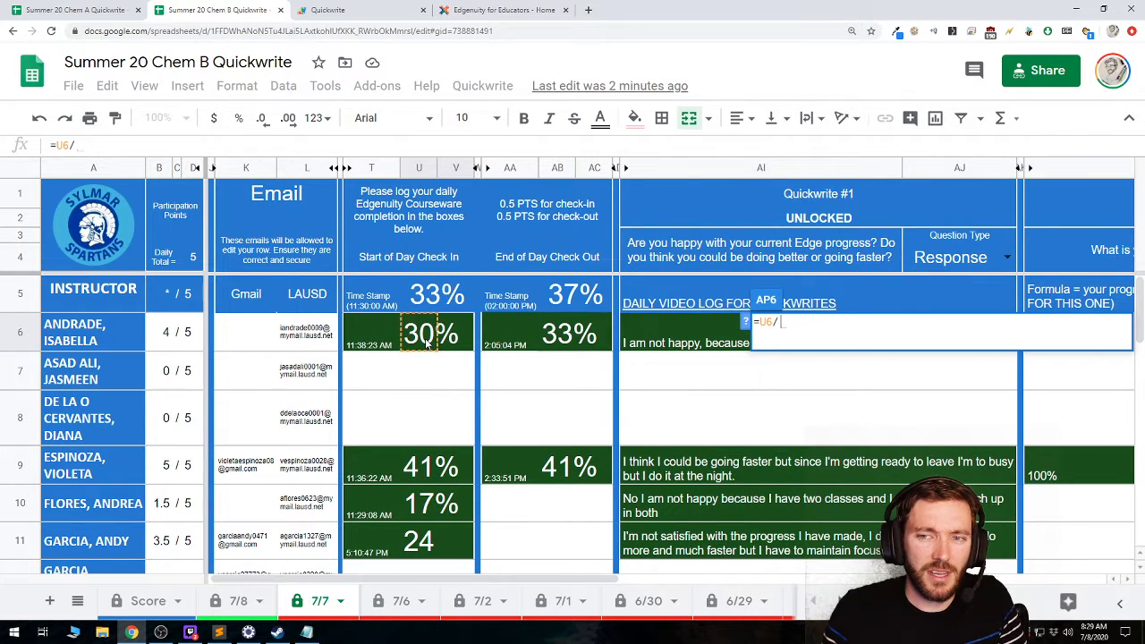
left_click(231, 303)
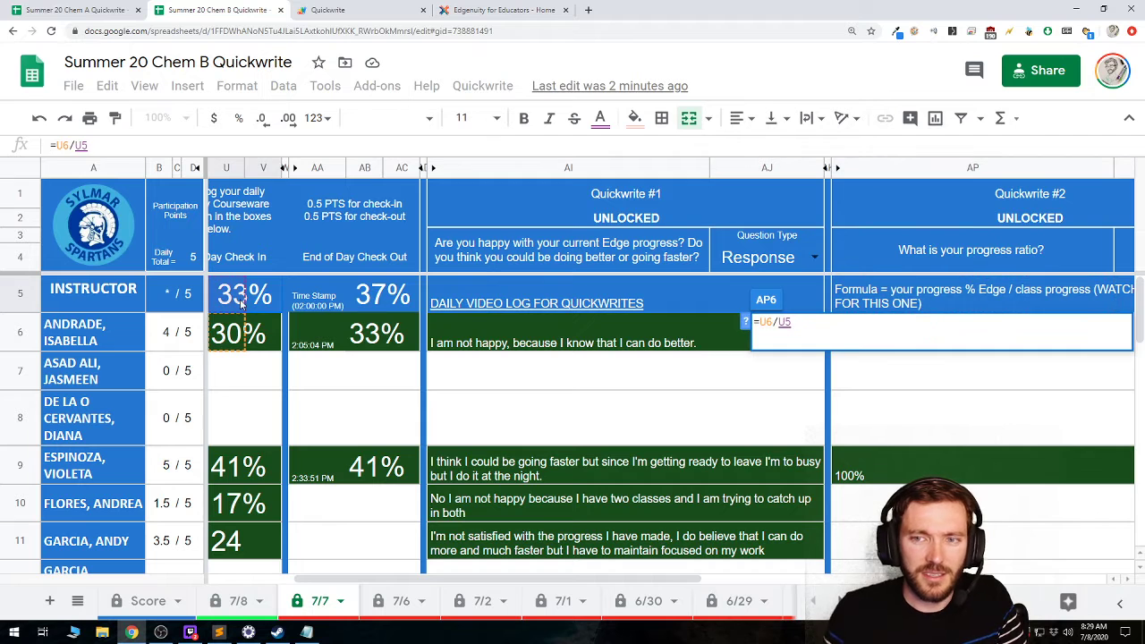
key("Return")
left_click(895, 344)
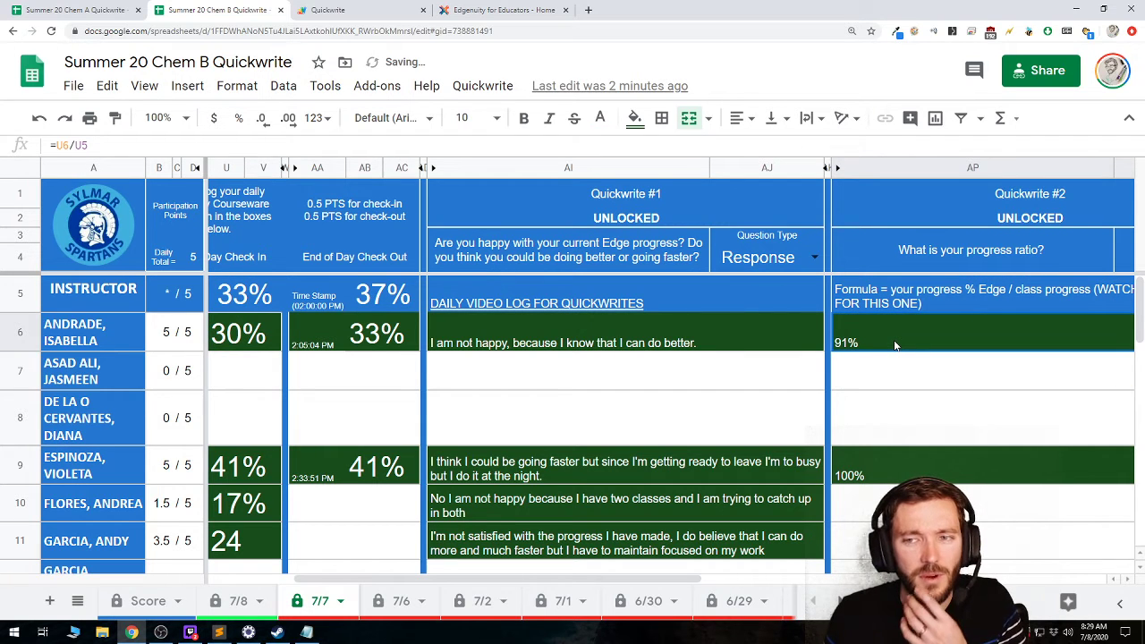
double_click(895, 344)
key("Return")
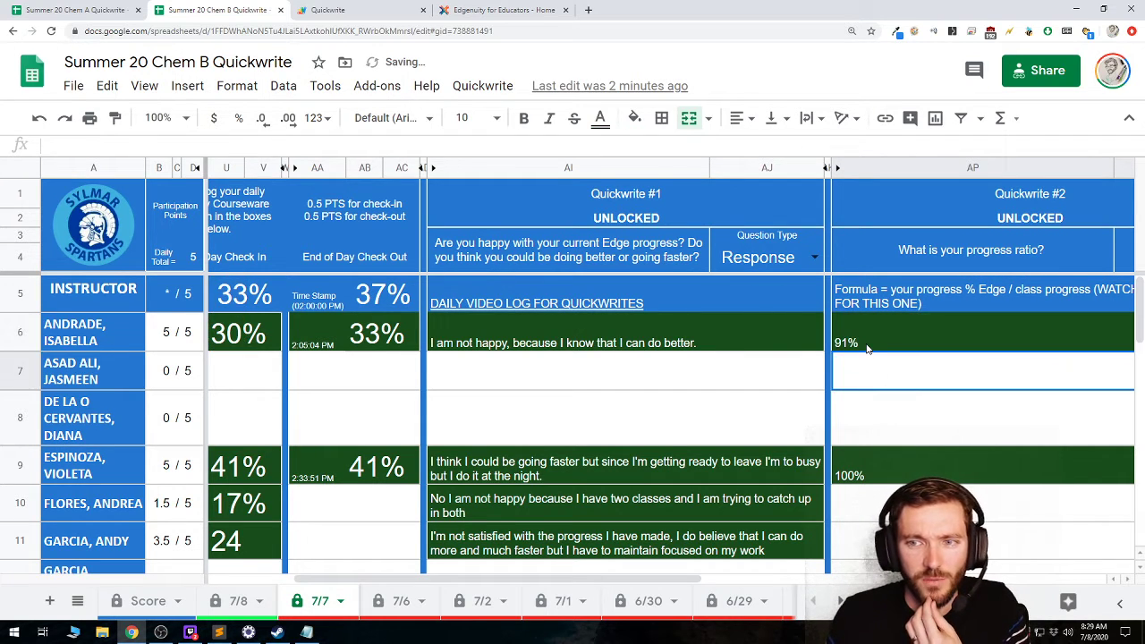
left_click(866, 349)
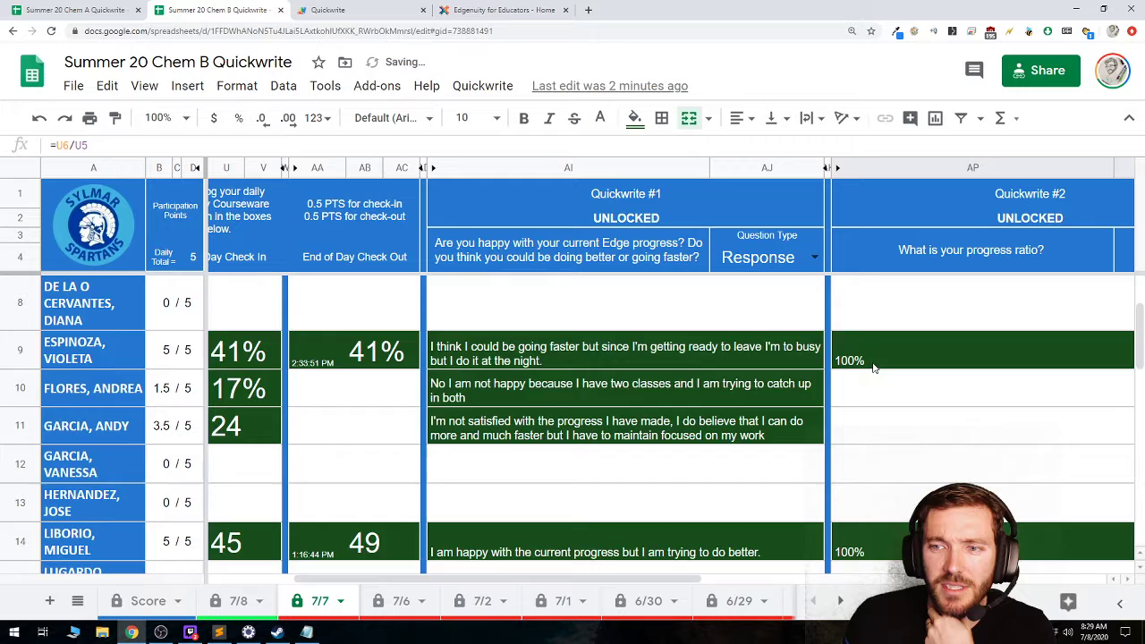
scroll(874, 366, "up", 3)
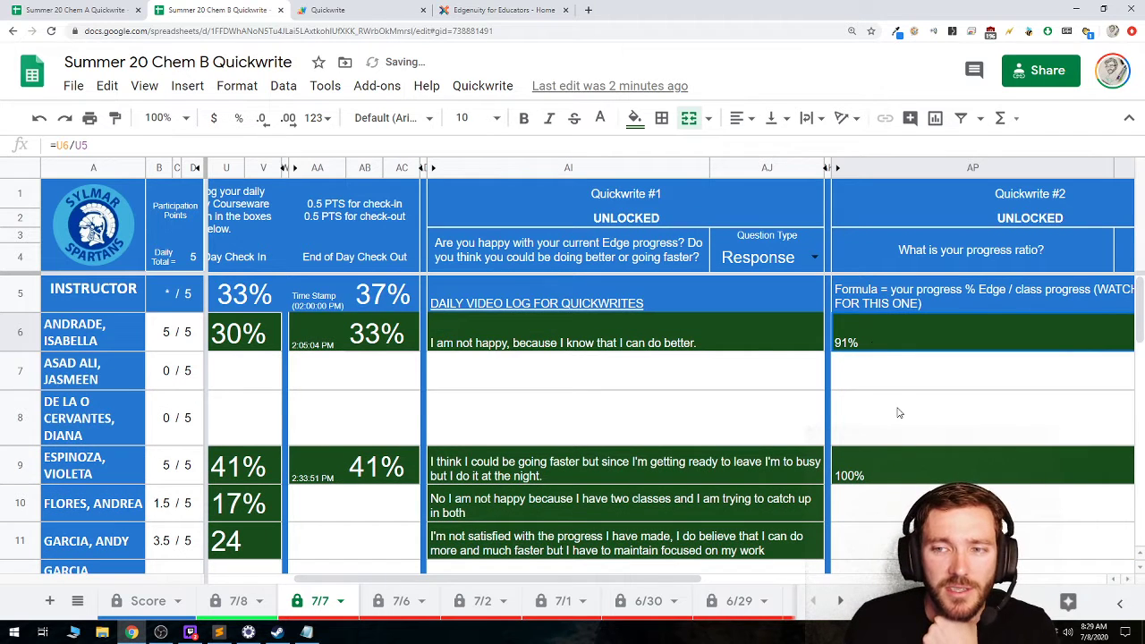
Replace the Quickwrite #2 progress ratio in row 18 with the formula =U18/U5
scroll(899, 412, "down", 3)
scroll(886, 398, "down", 6)
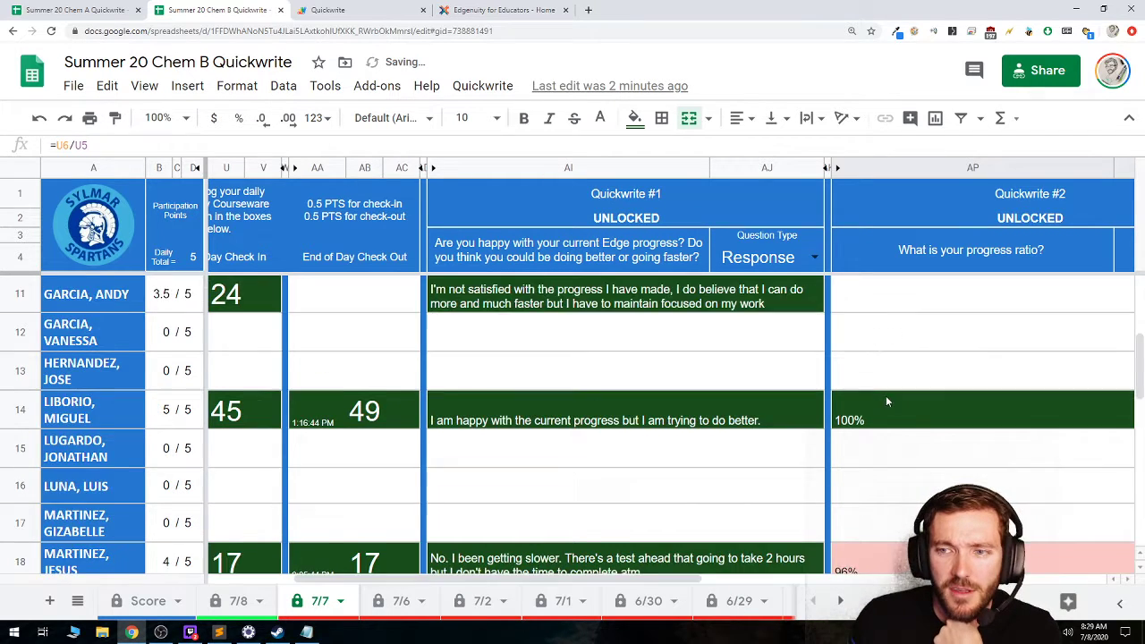
left_click(895, 447)
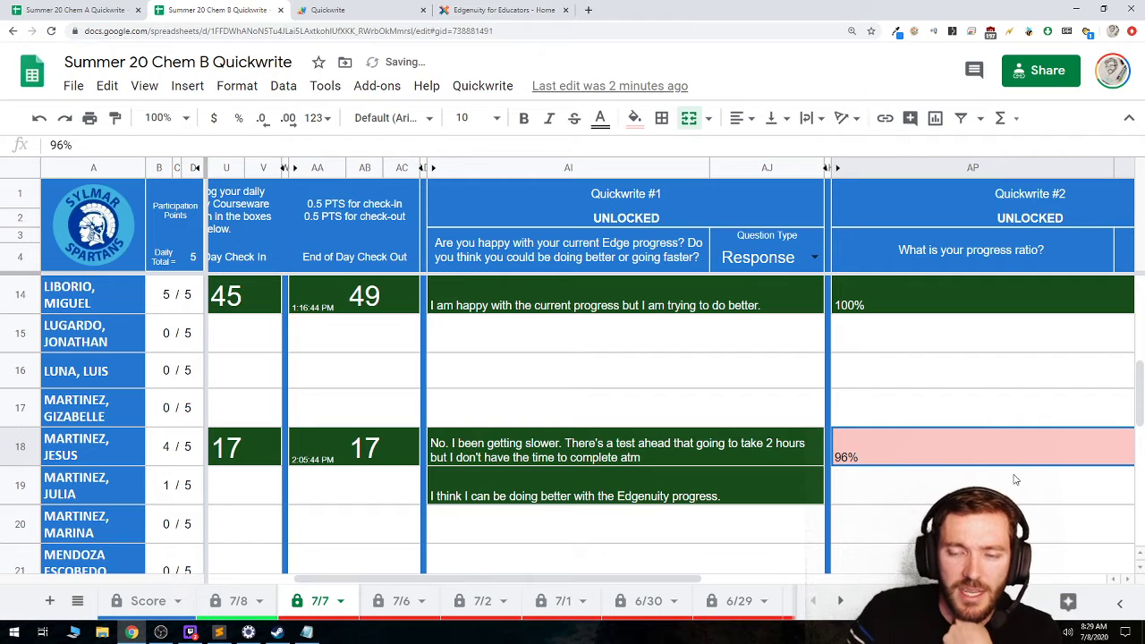
type("=")
left_click_drag(634, 579, 537, 591)
left_click(427, 449)
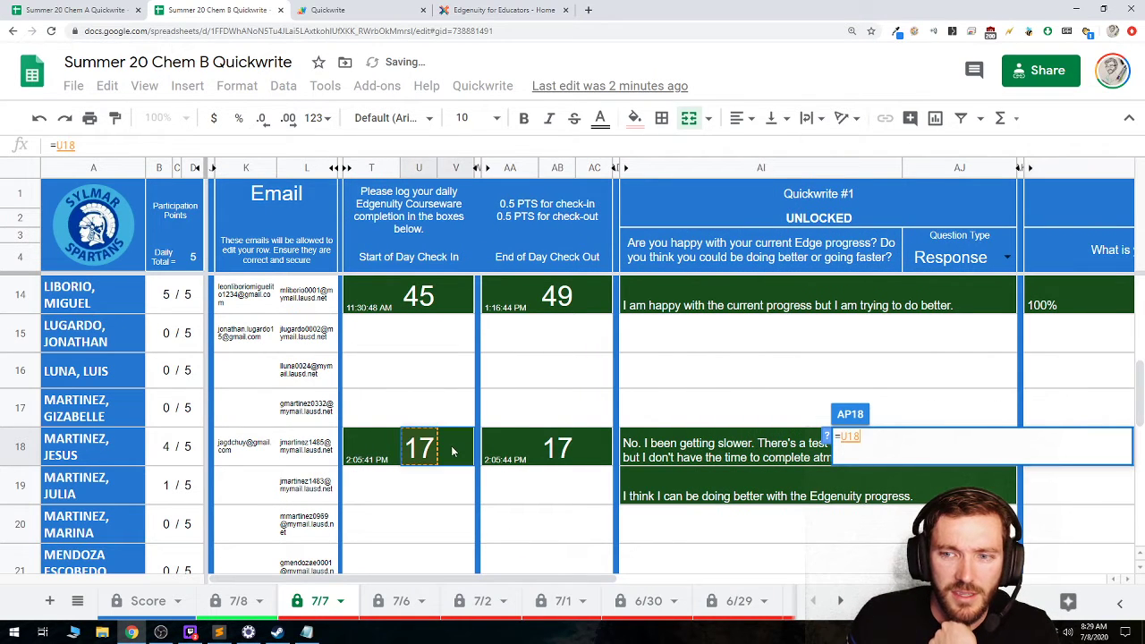
type("/")
scroll(451, 362, "up", 5)
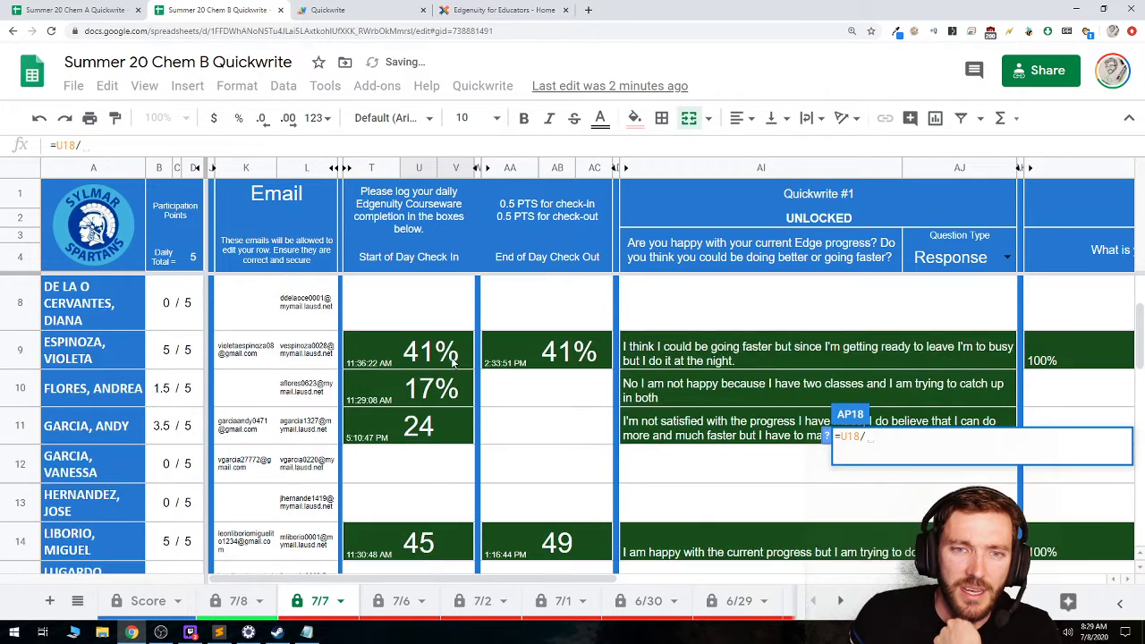
left_click(432, 296)
key("Return")
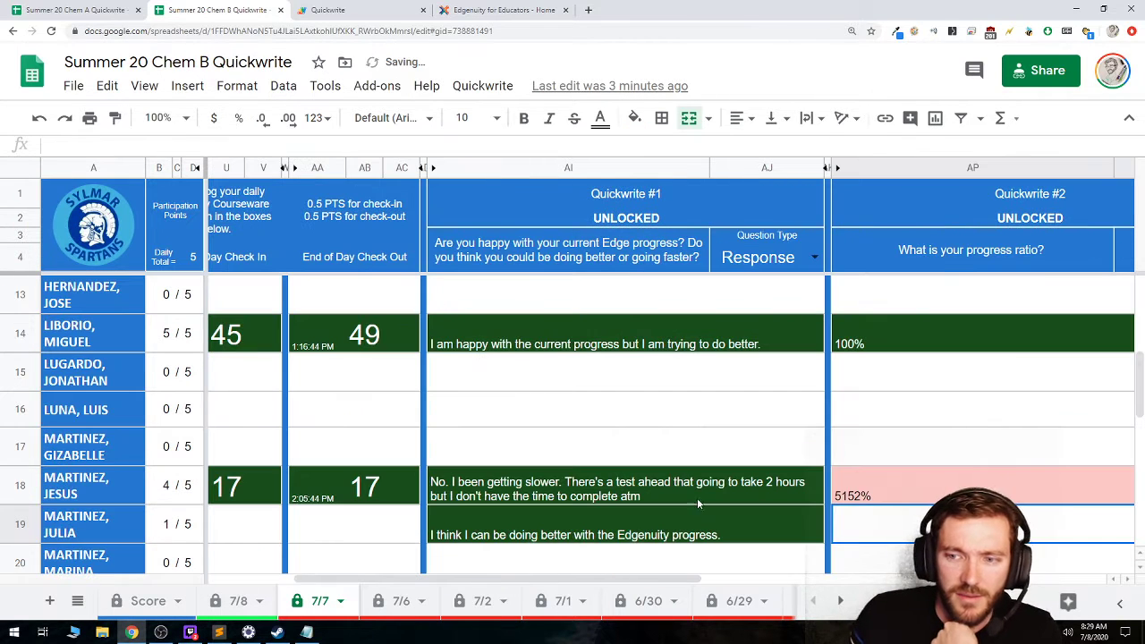
Check the ratio formula in row 18 and correct that row's start-of-day check-in to 17%
left_click(909, 490)
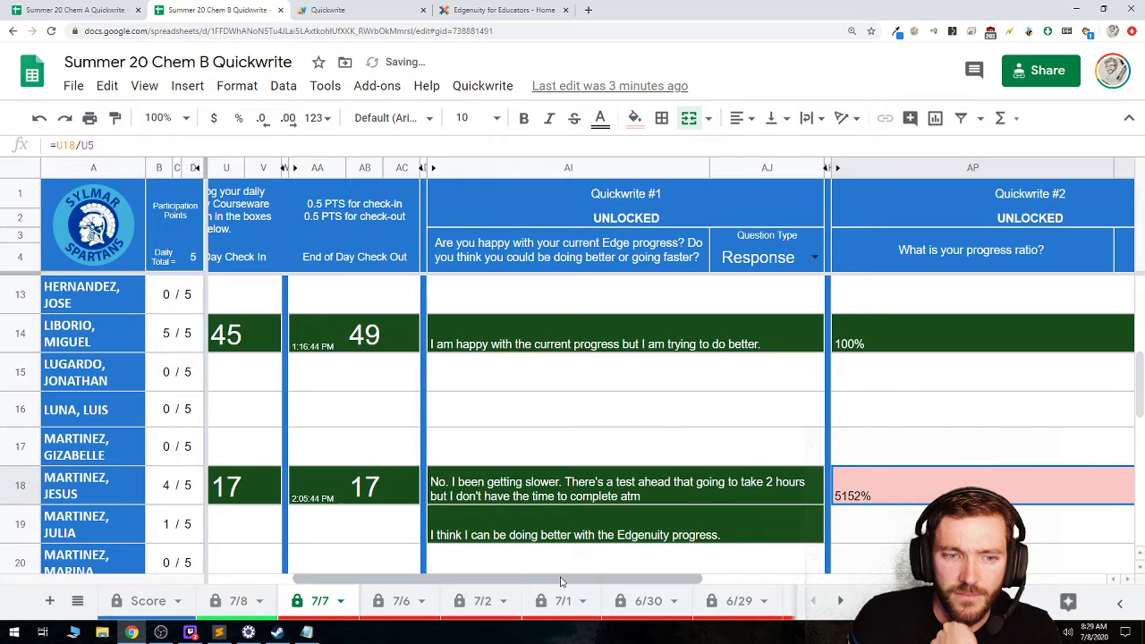
left_click_drag(561, 582, 536, 581)
left_click(303, 483)
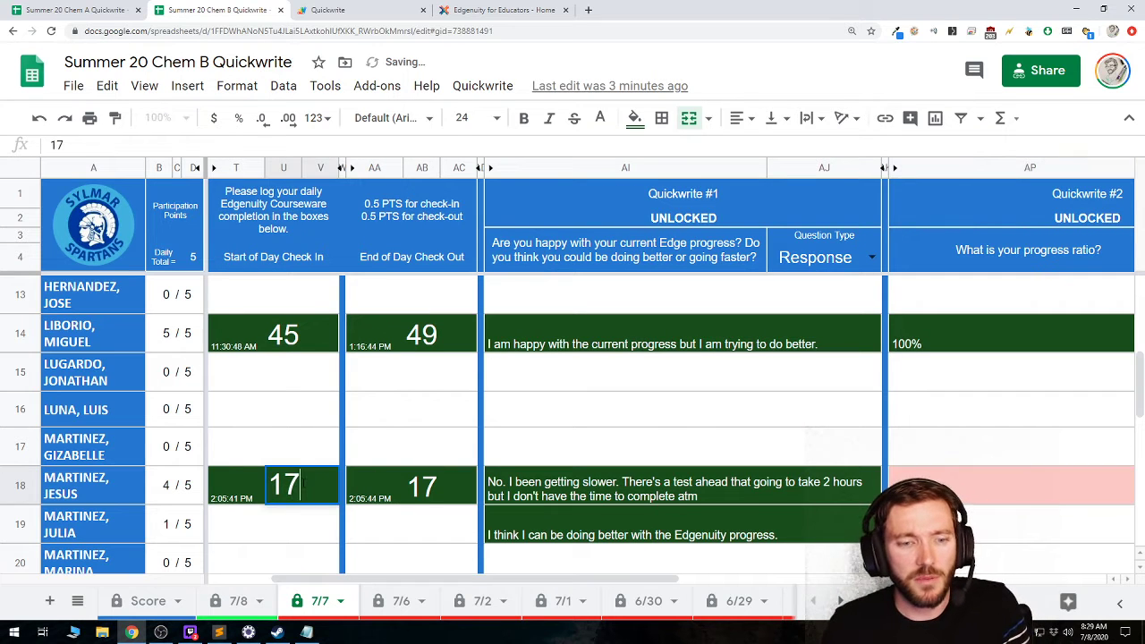
type("%")
key("Return")
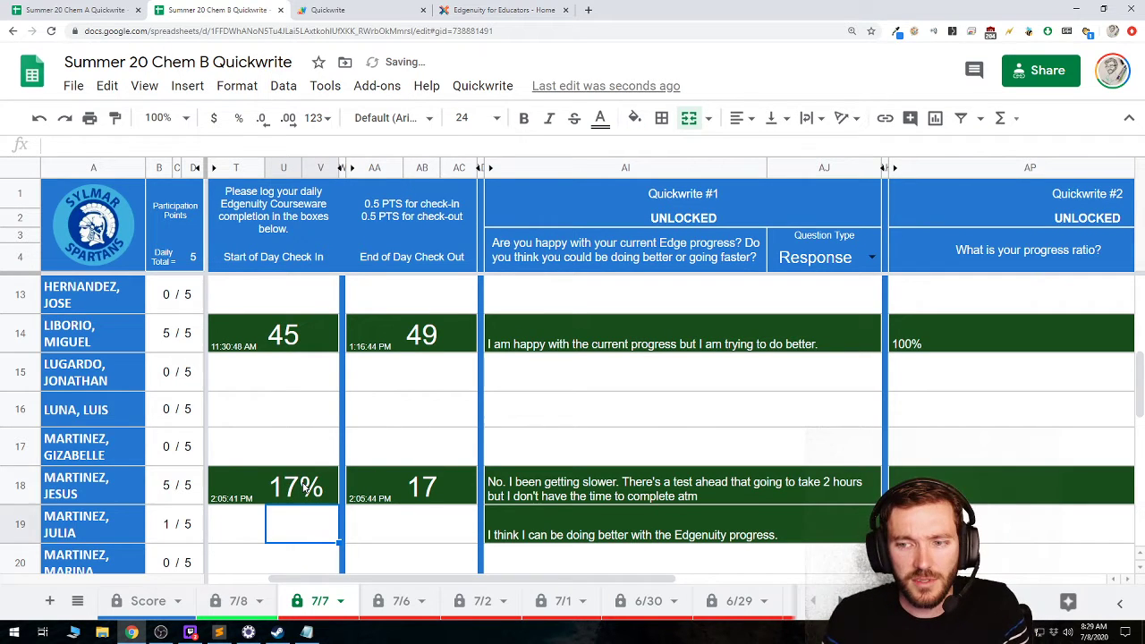
Replace the Quickwrite #2 progress ratio in row 24 with the formula =U24/U5
scroll(573, 427, "down", 5)
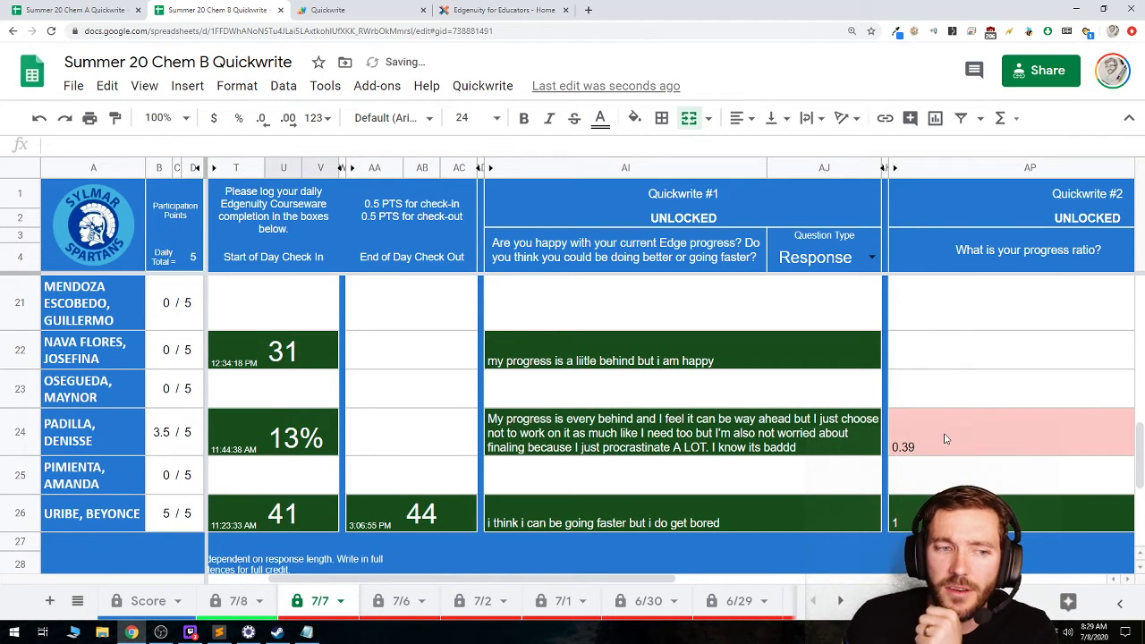
left_click(946, 438)
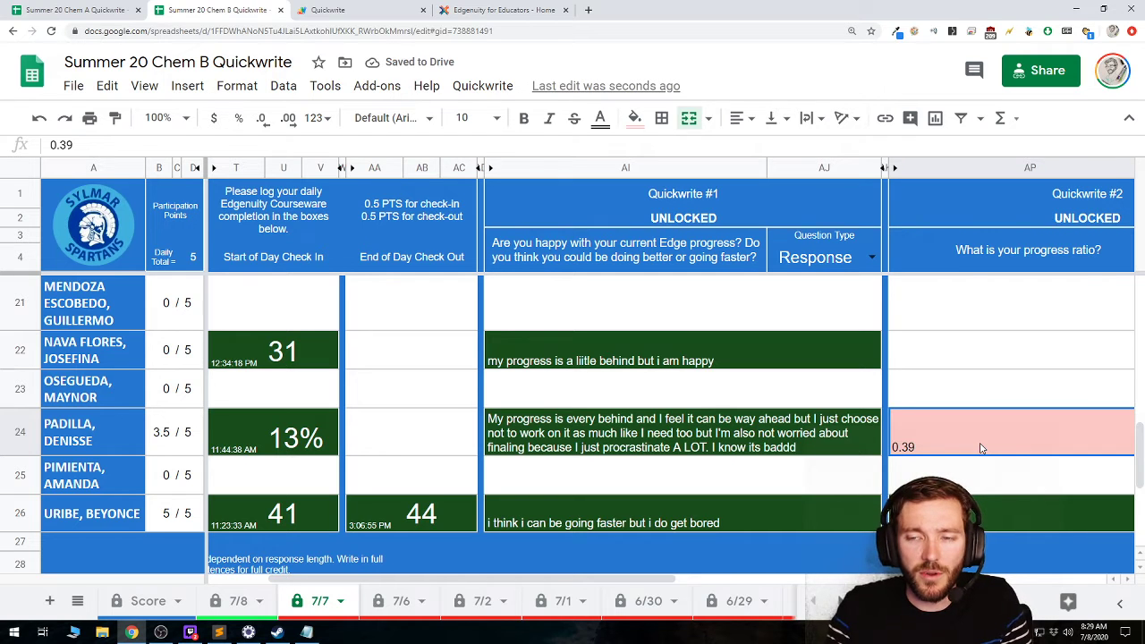
type("=")
left_click(243, 449)
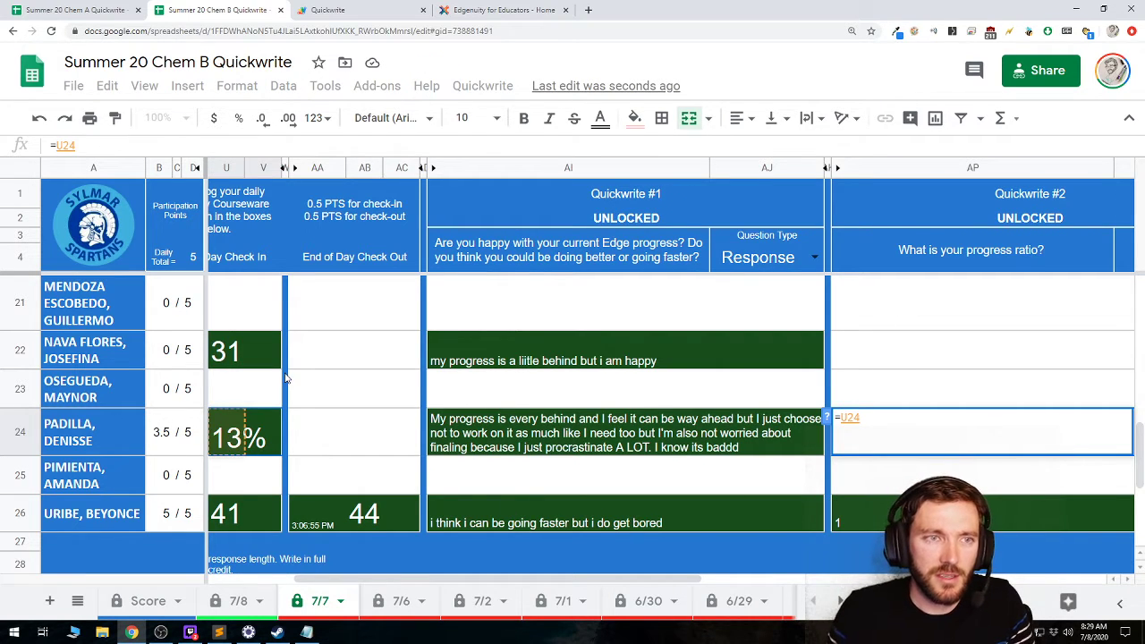
type("/")
type(".33")
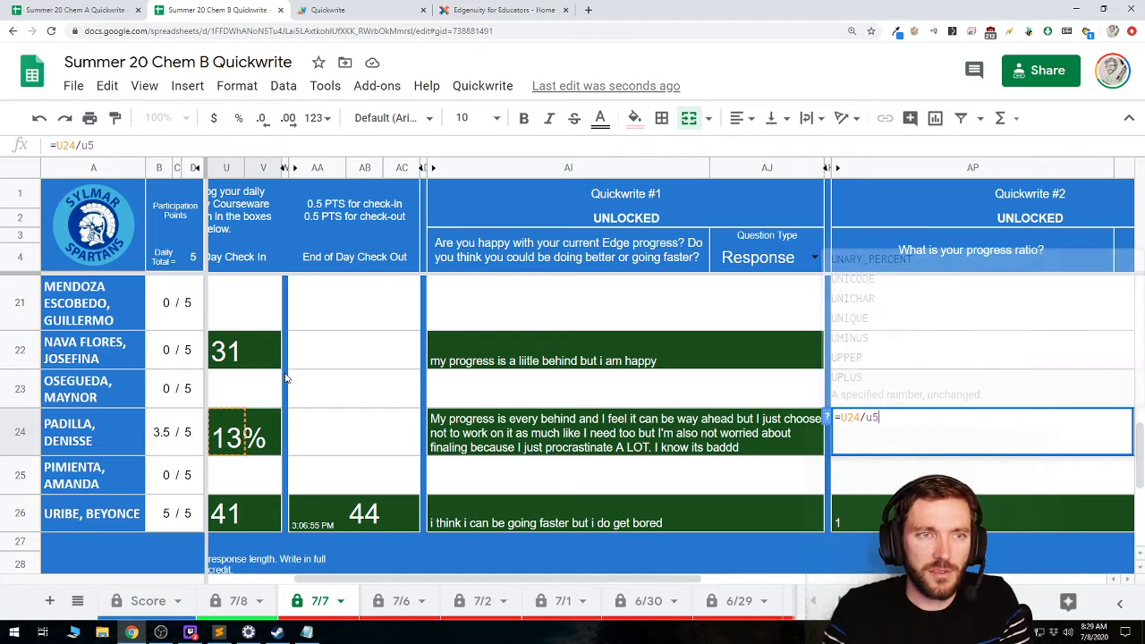
key("Return")
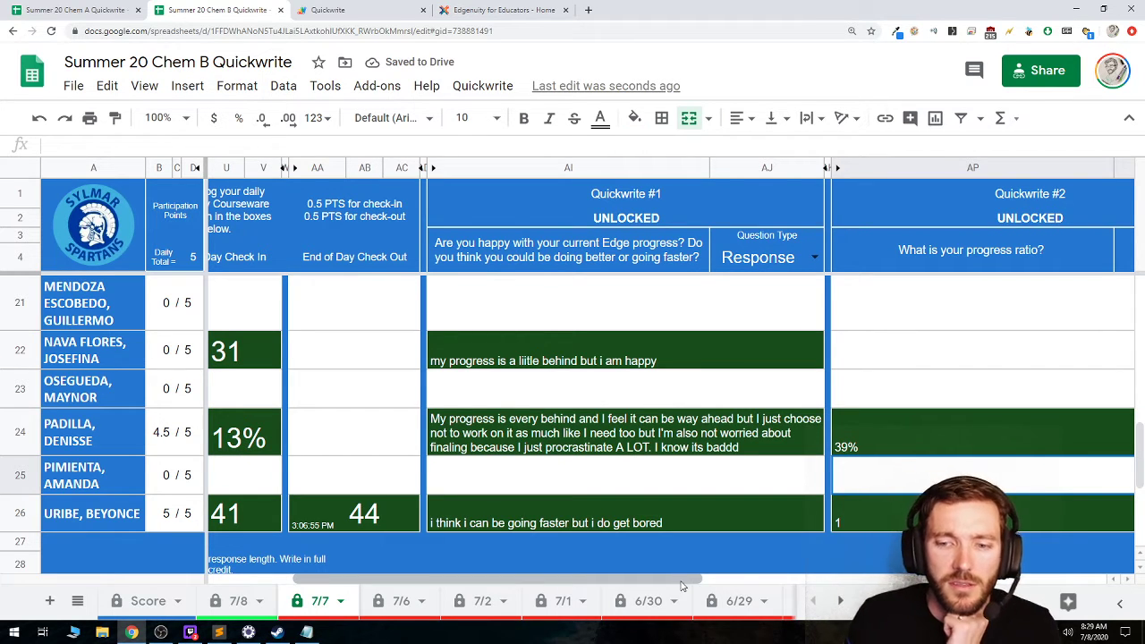
Examine the remaining Quickwrite #2 ratios and the students' Quickwrite #3 and #4 answers on the 7/7 sheet
left_click_drag(675, 579, 776, 580)
left_click(730, 522)
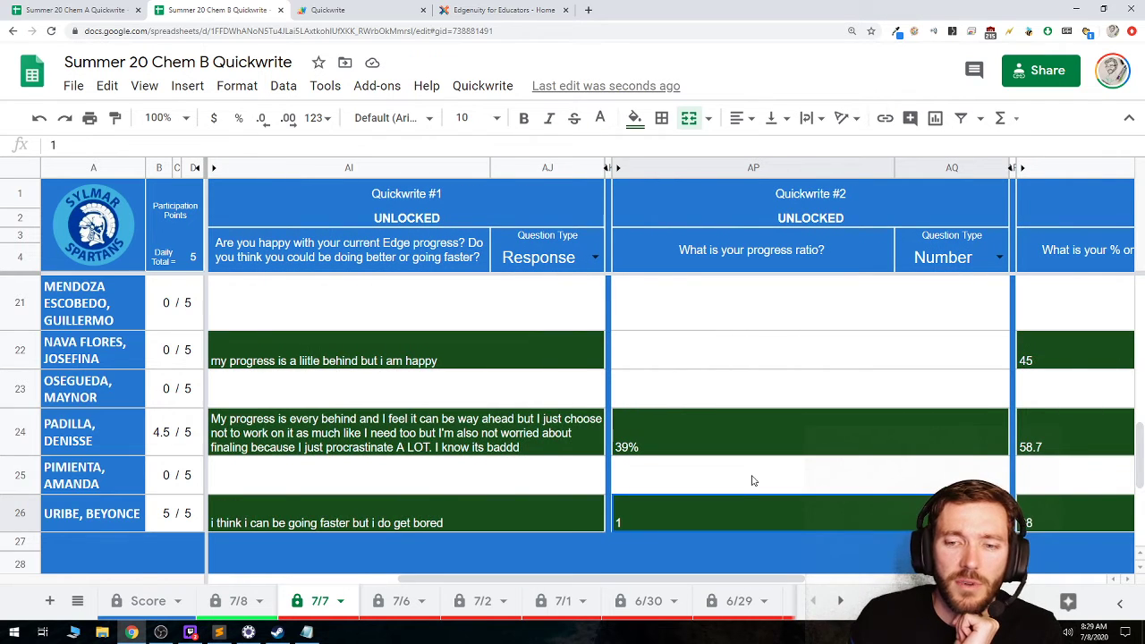
scroll(755, 478, "up", 5)
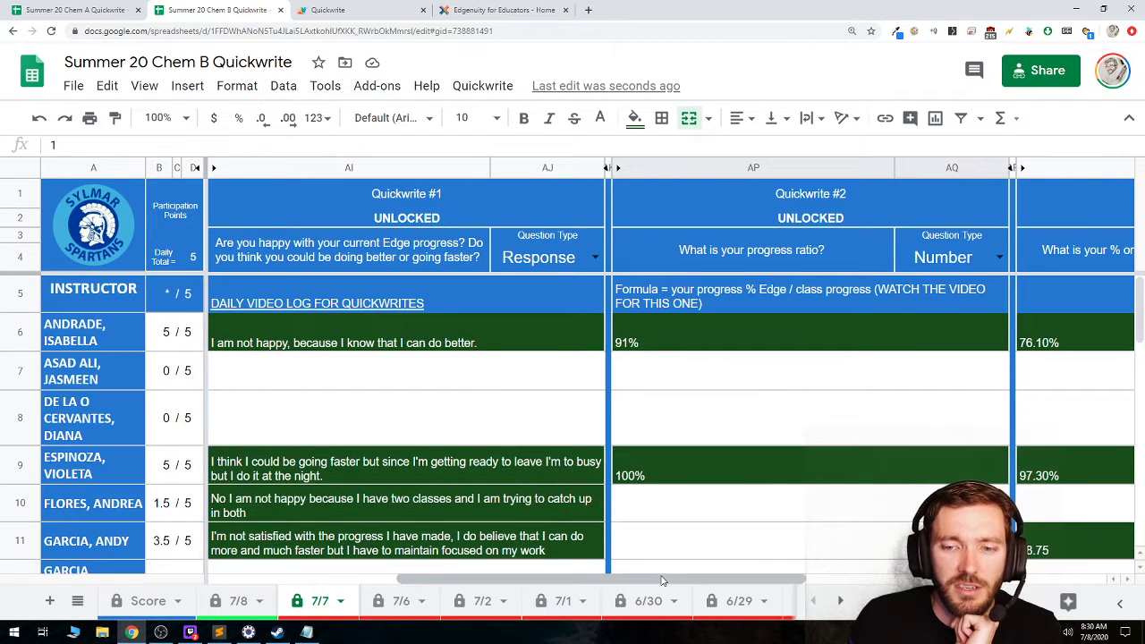
left_click_drag(711, 580, 962, 580)
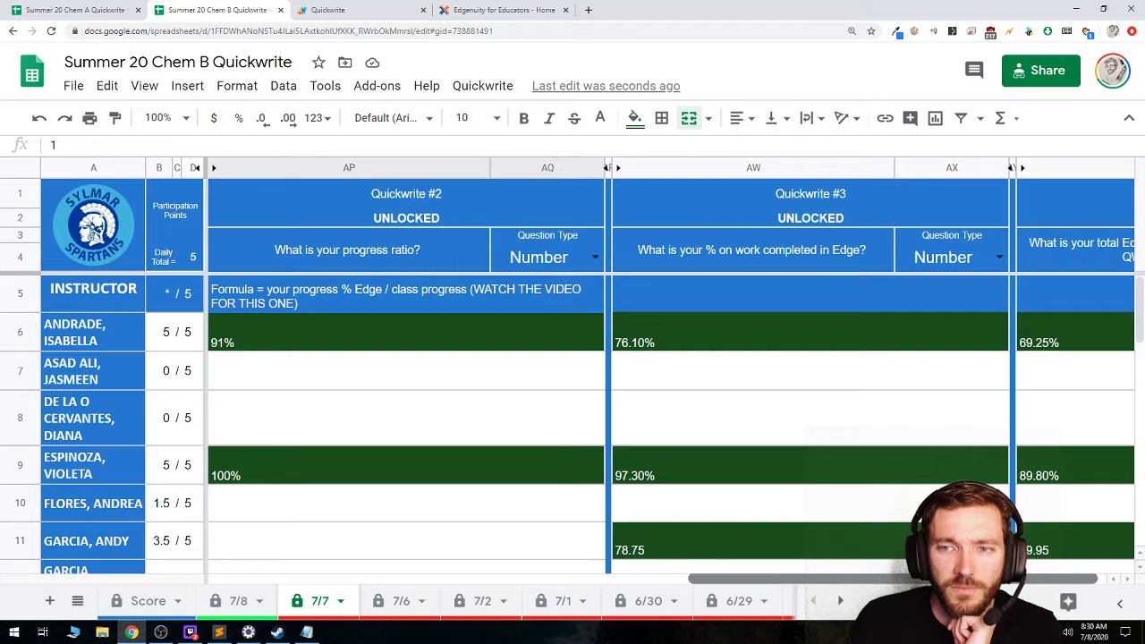
left_click(513, 343)
scroll(551, 391, "down", 3)
scroll(550, 390, "down", 5)
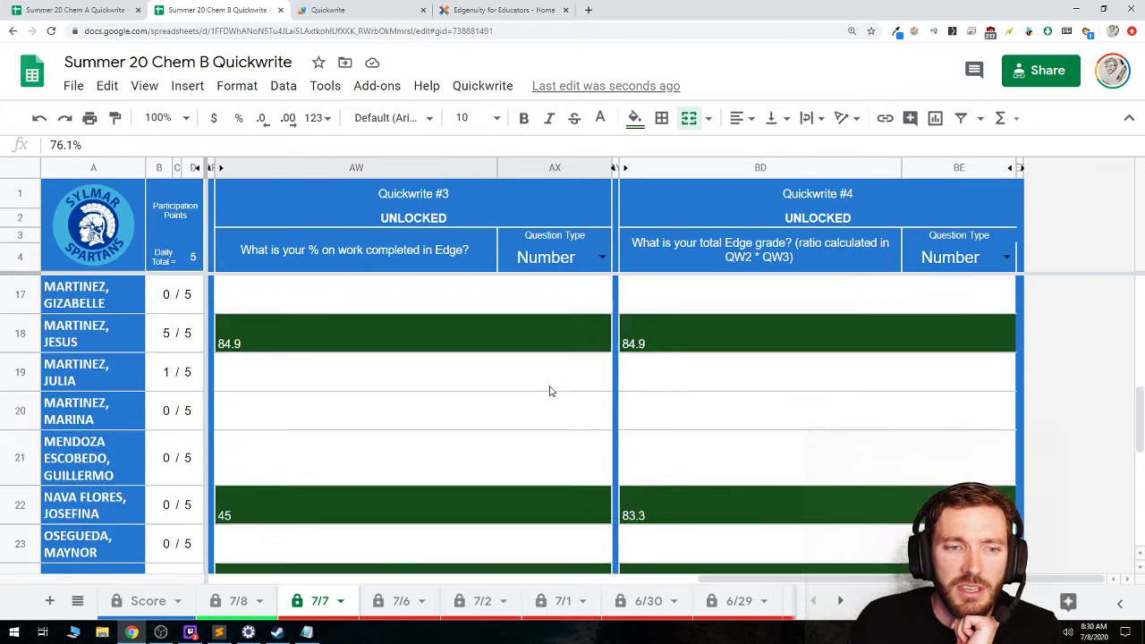
scroll(717, 410, "up", 6)
scroll(719, 415, "up", 3)
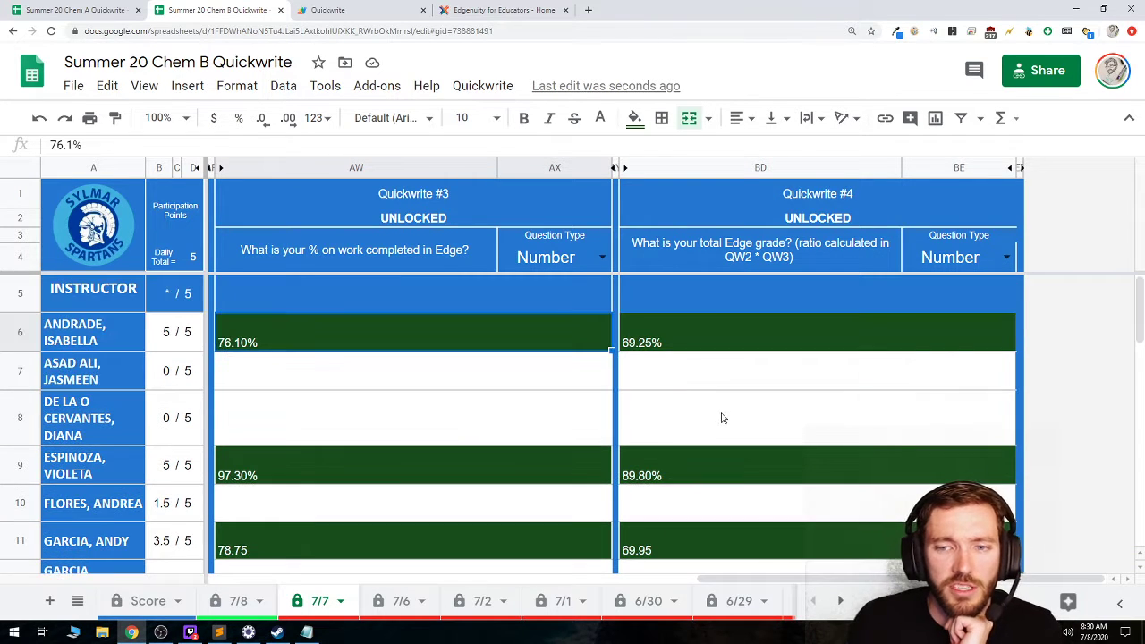
Open the 7/8 sheet and set the Quickwrite #1 question type to Response
left_click_drag(761, 580, 223, 593)
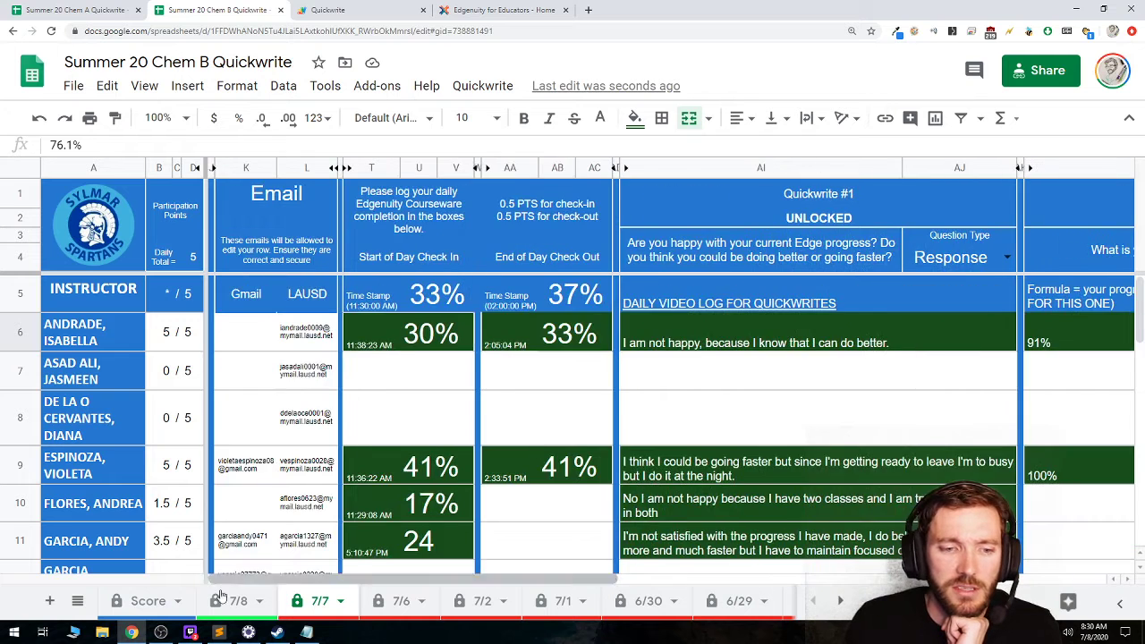
left_click(238, 601)
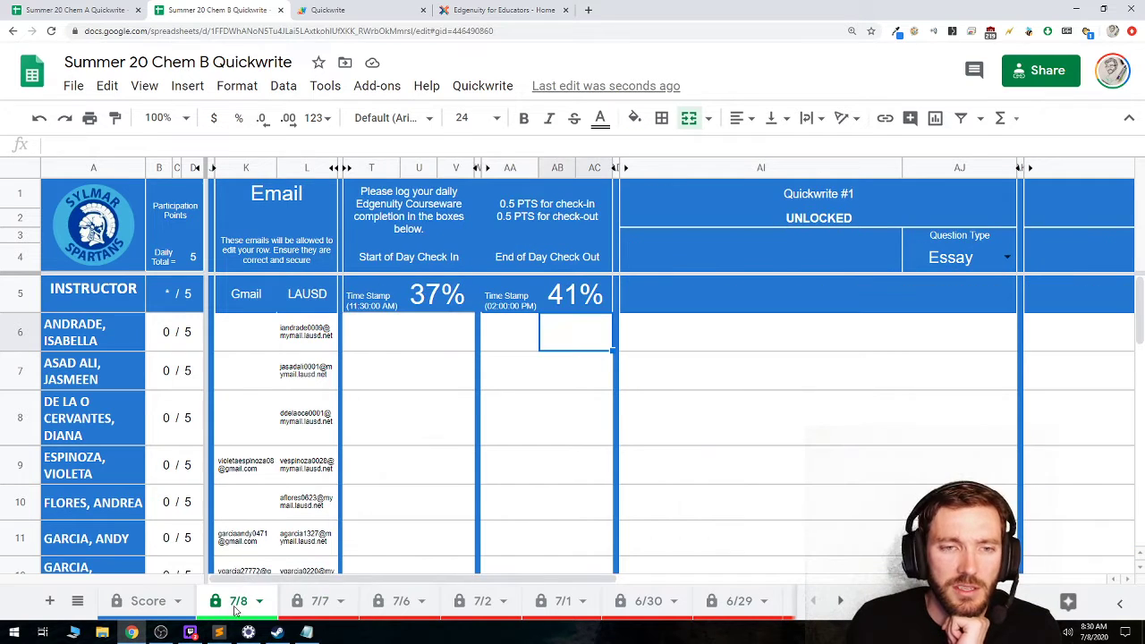
left_click(718, 234)
left_click_drag(439, 579, 551, 582)
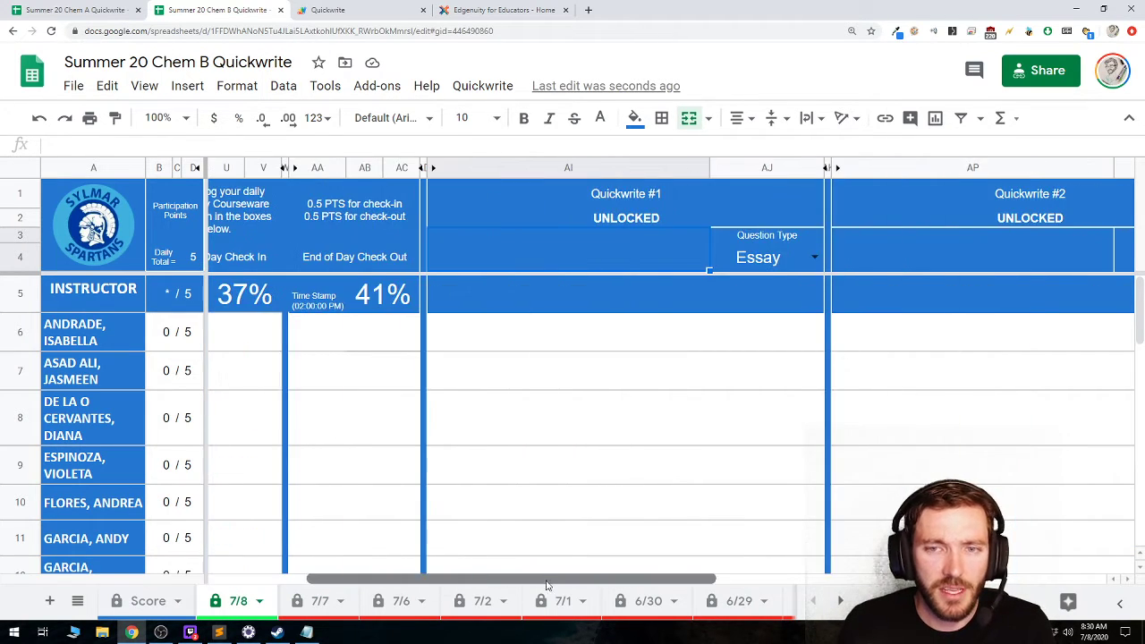
left_click(816, 259)
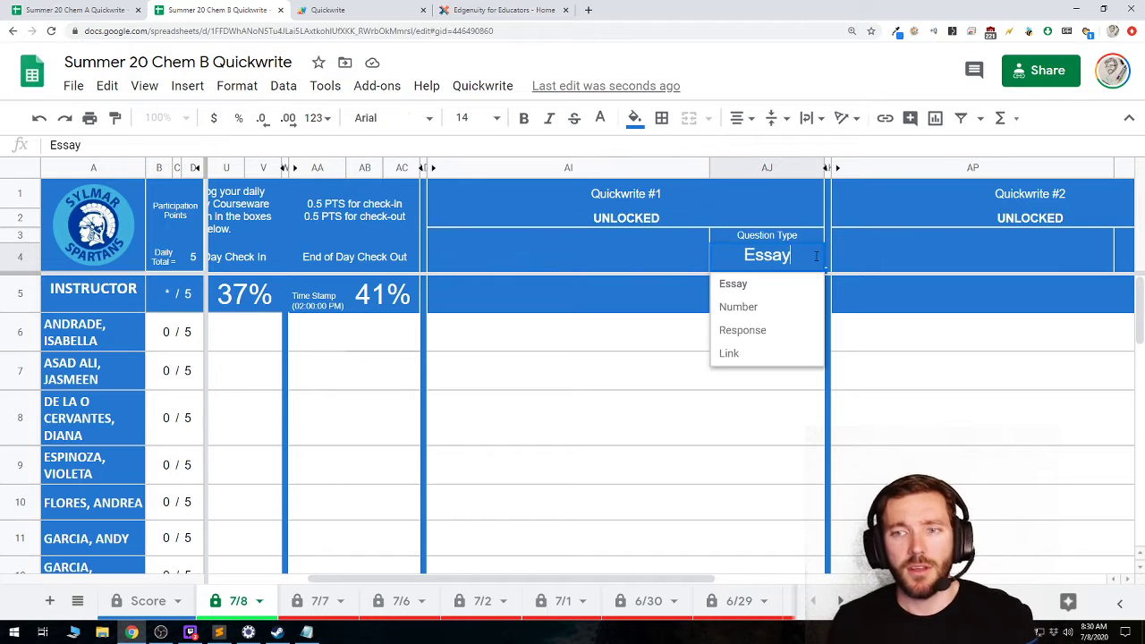
left_click(743, 330)
Enter the Quickwrite #1 question "Do you know what your grade is? Do you know what your Work-habits and Cooperation grade are?"
left_click(667, 269)
type("Do you ")
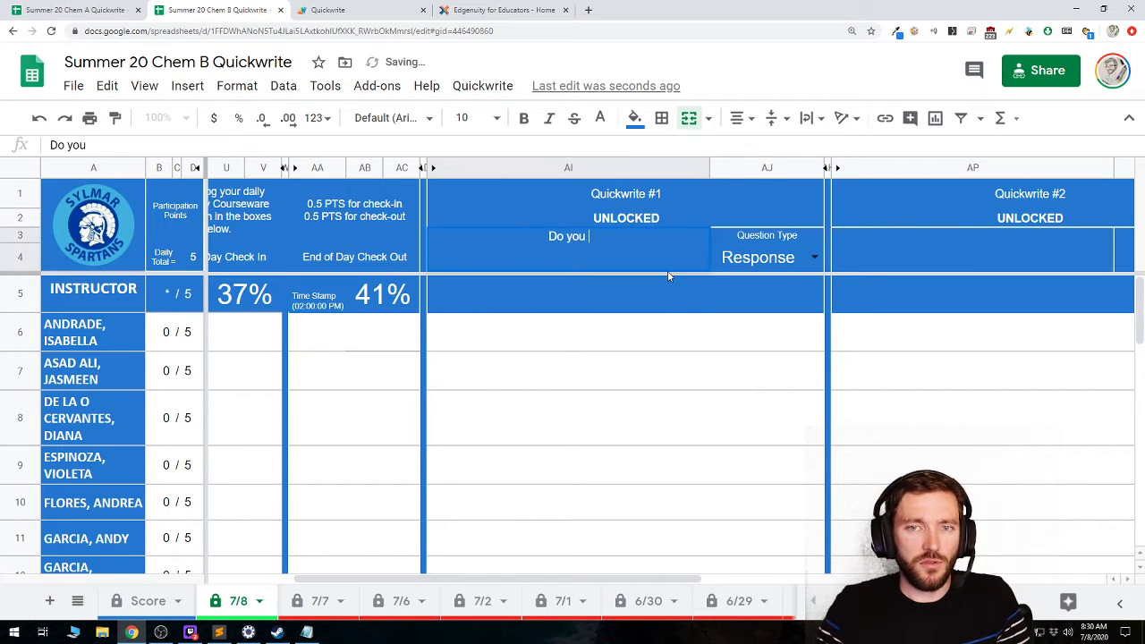
type("know what your")
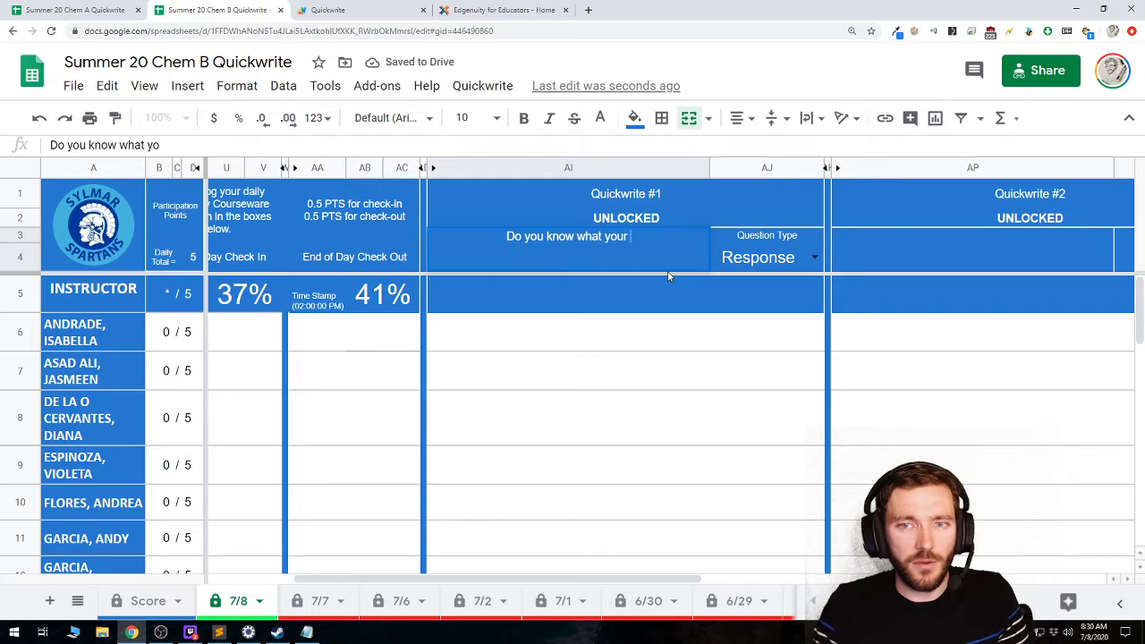
type(" grade is")
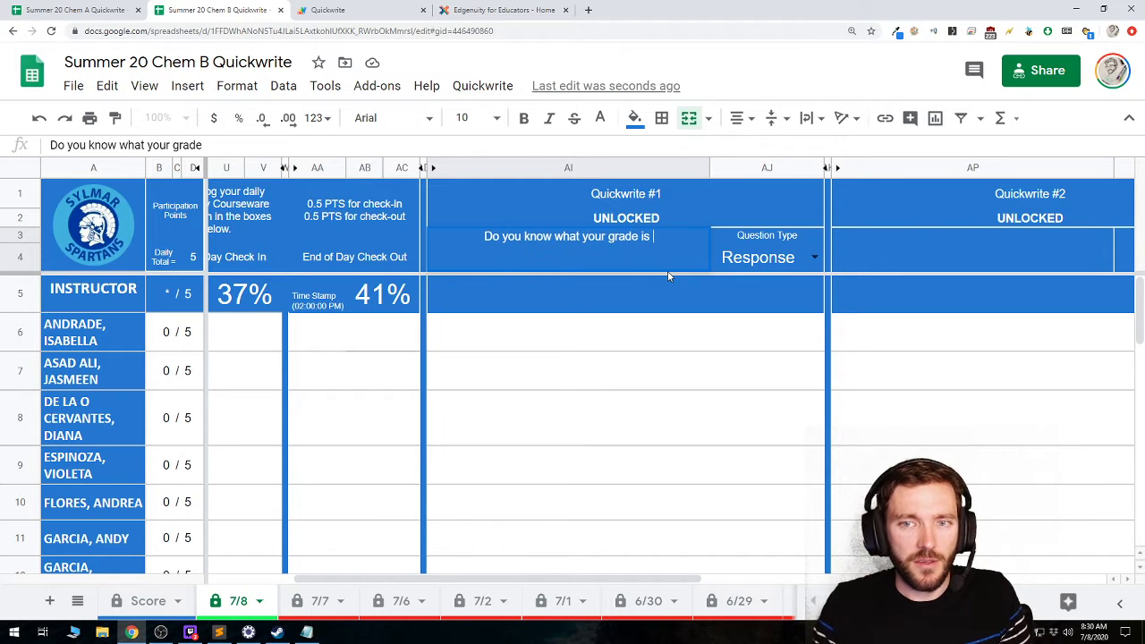
type(" for")
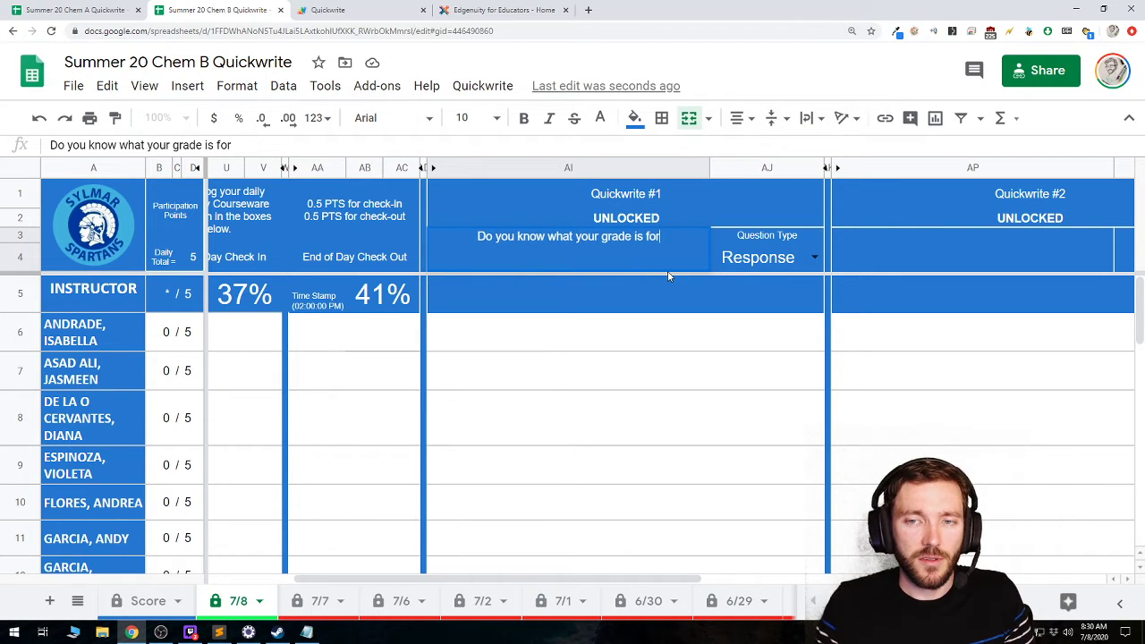
key("BackSpace")
key("BackSpace")
key("BackSpace")
key("BackSpace")
type("? Do you k")
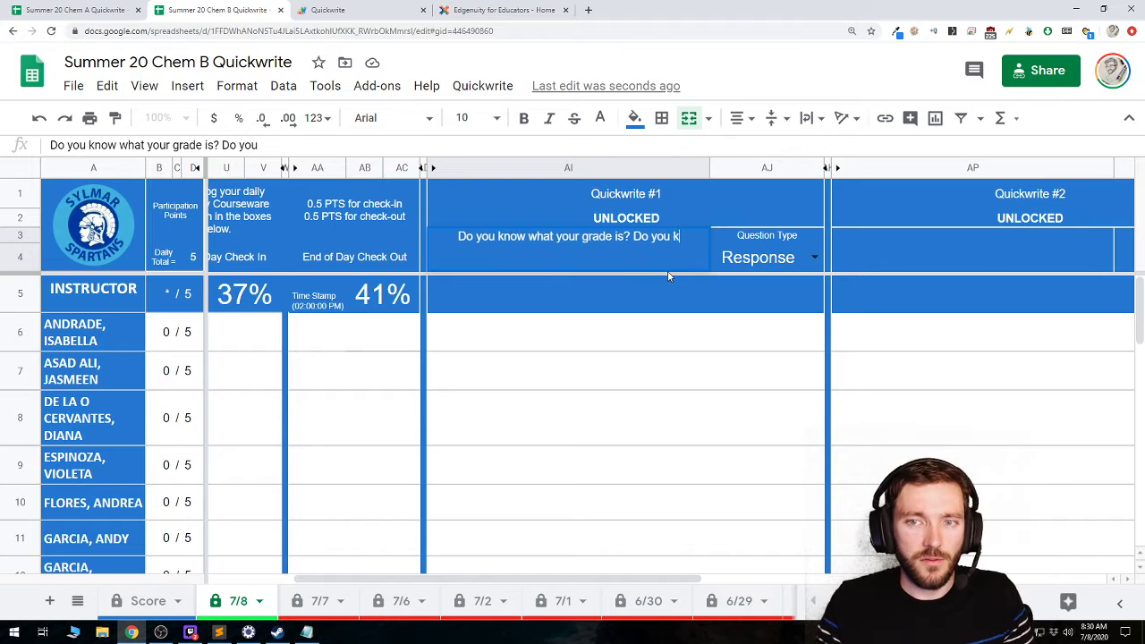
type("now what your")
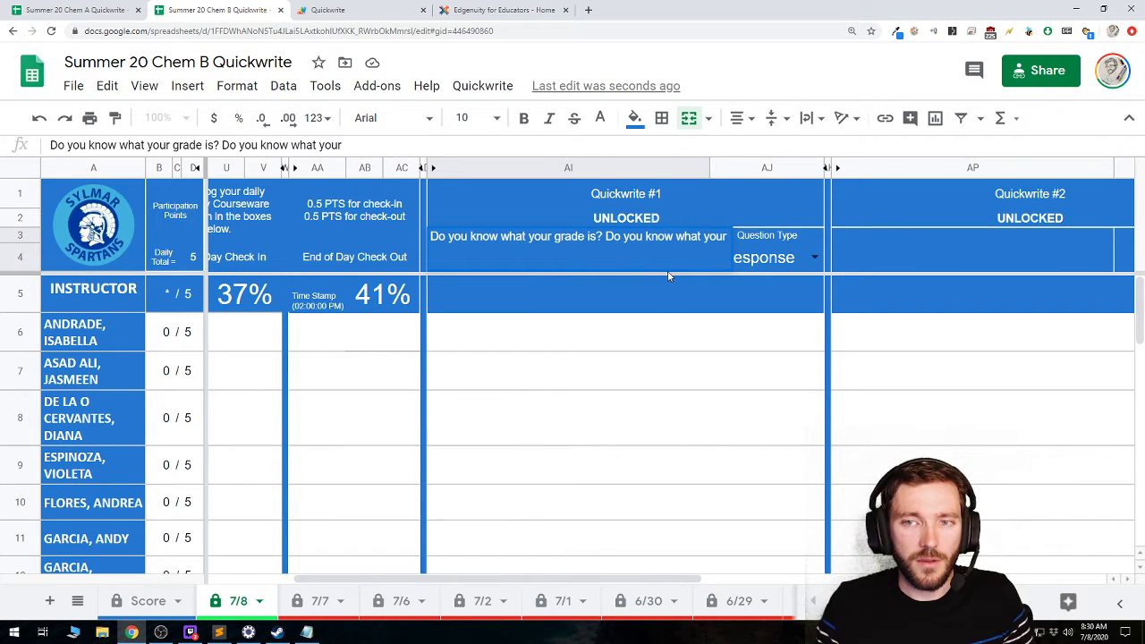
type(" Work-havi")
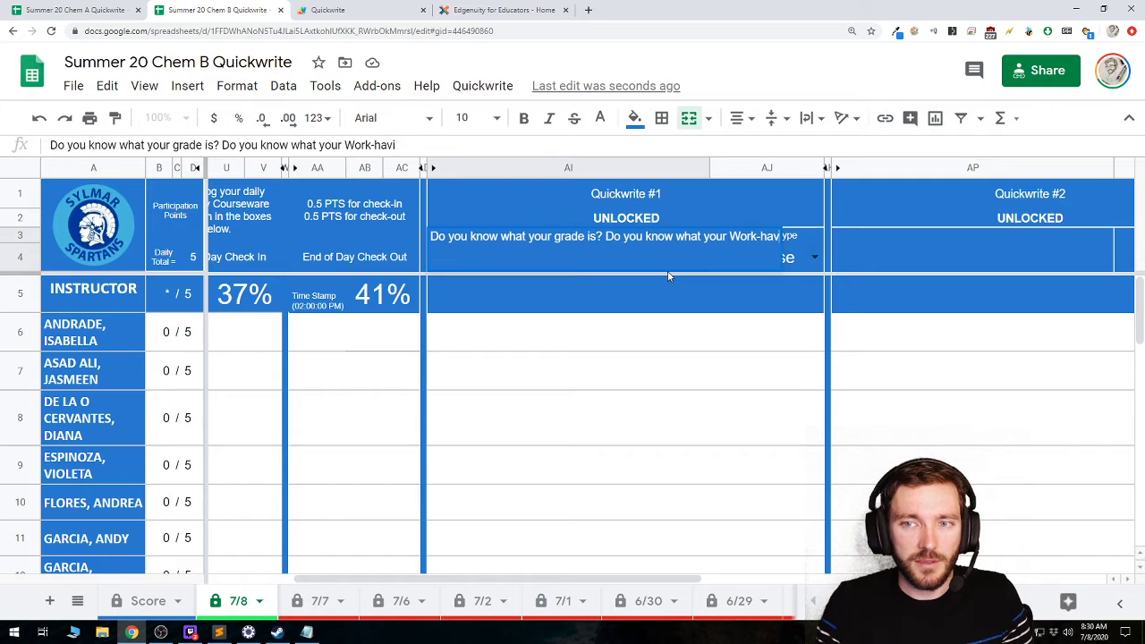
key("BackSpace")
type("bits and C")
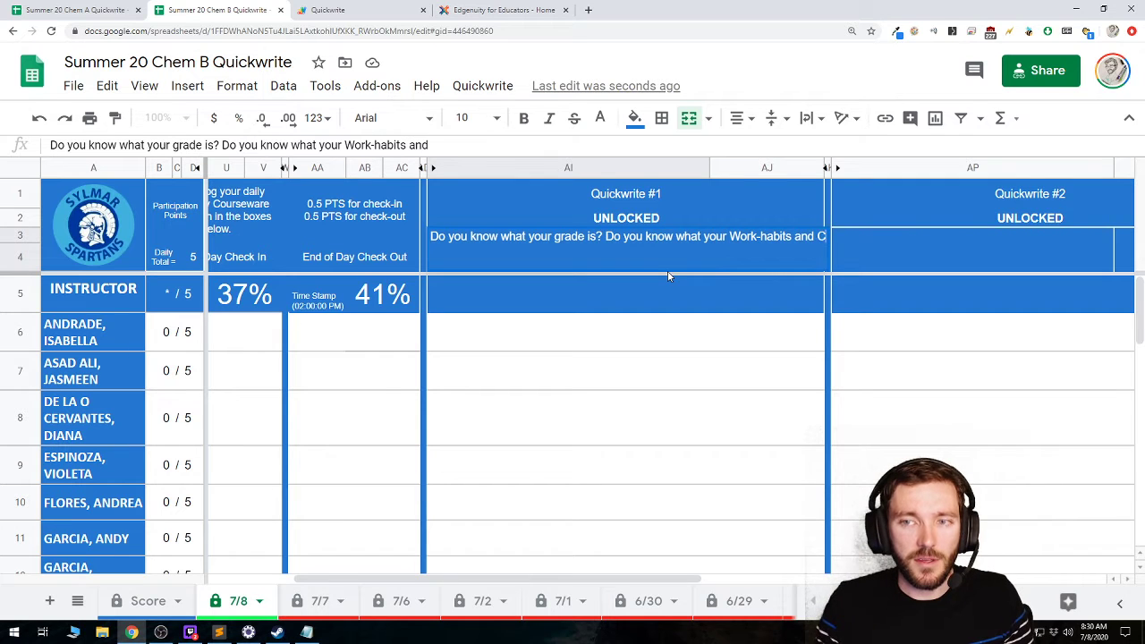
type("ooperation g")
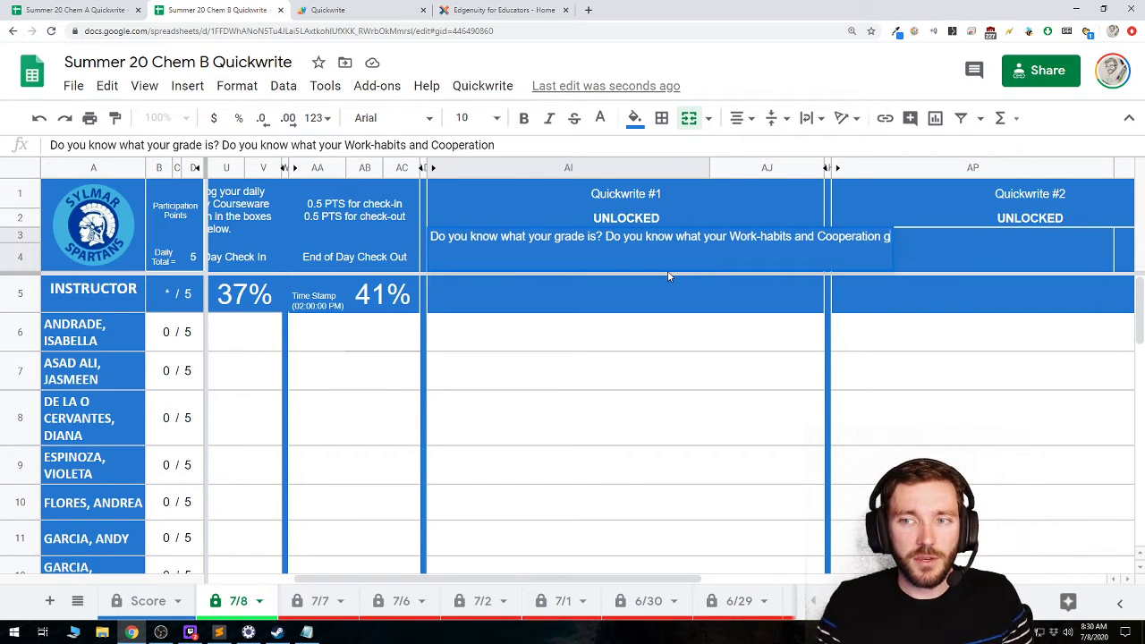
type("rade are?")
key("Return")
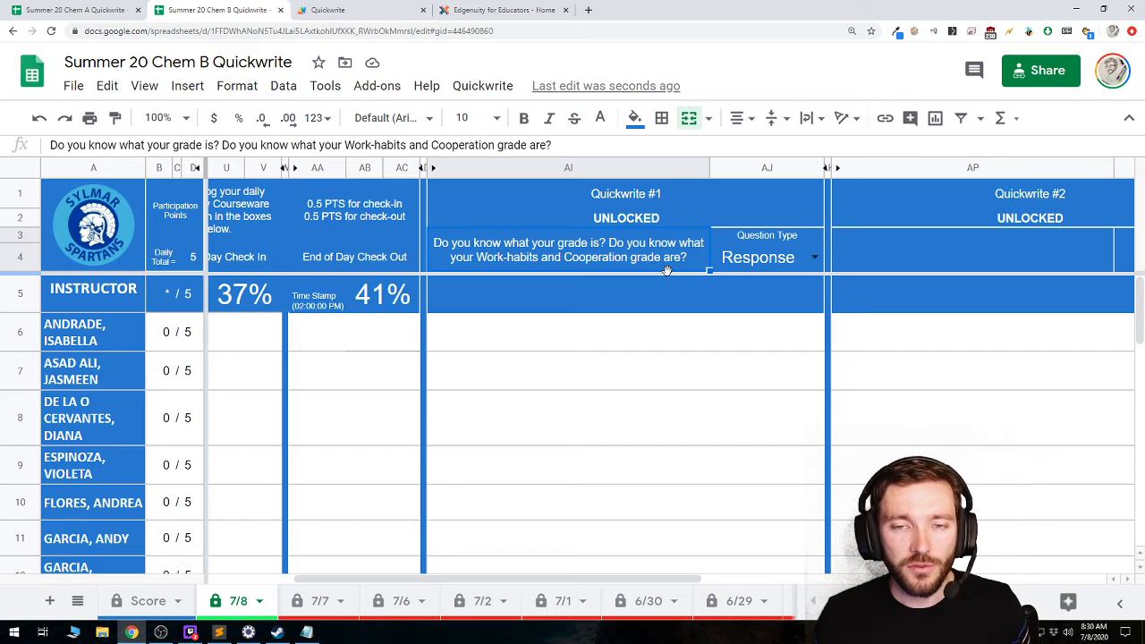
left_click(675, 296)
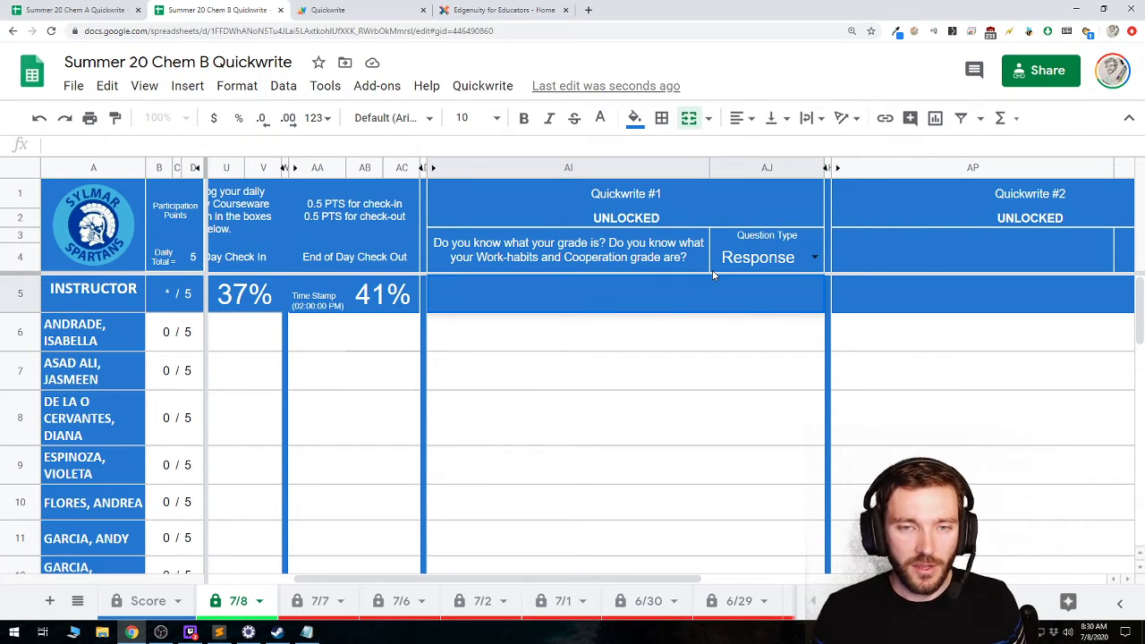
type("80")
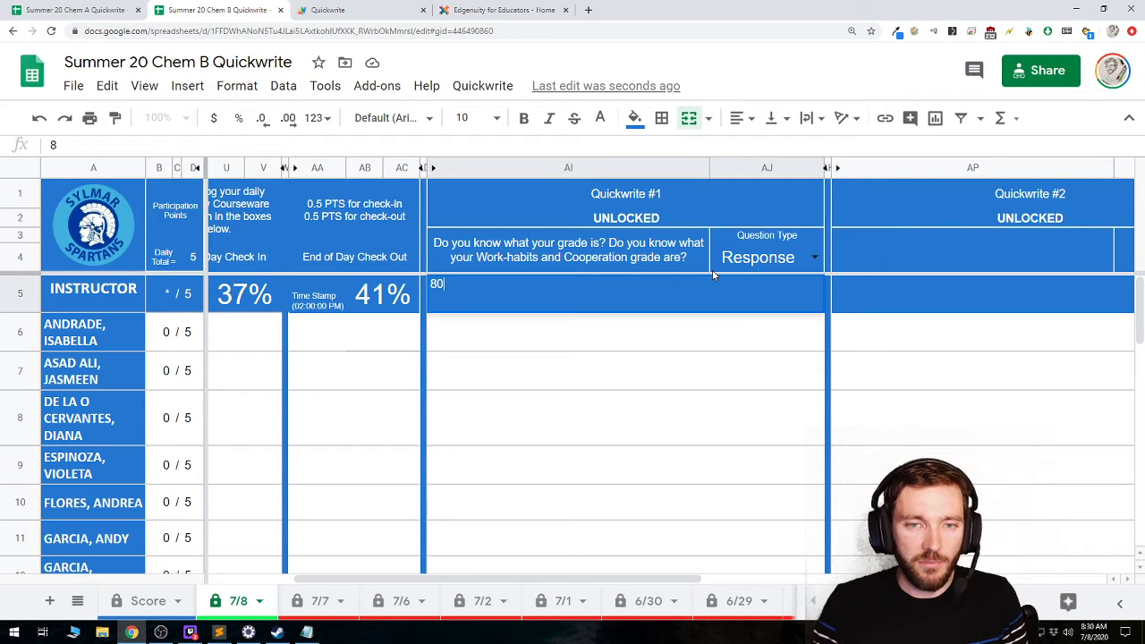
type("%")
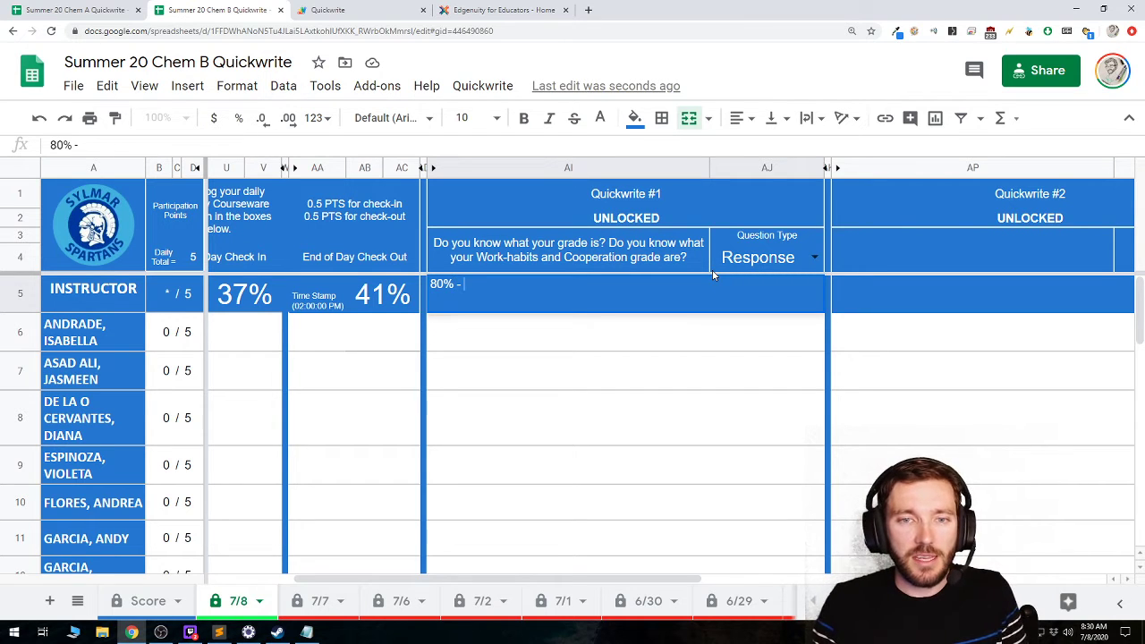
type(" - ")
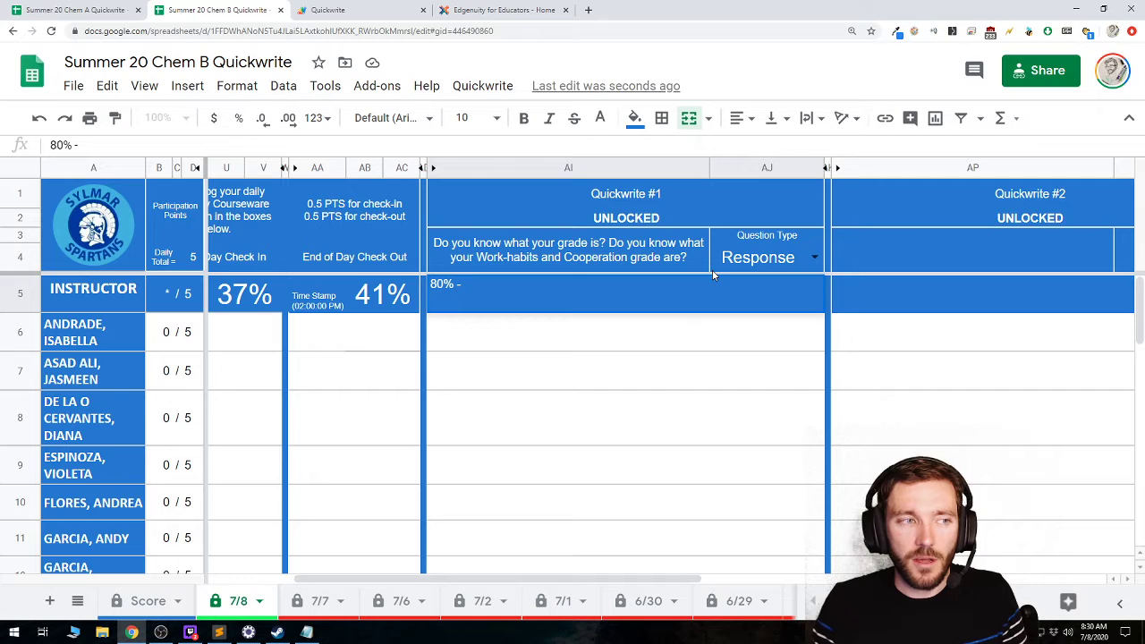
type("Ed")
key("BackSpace")
key("BackSpace")
key("BackSpace")
key("BackSpace")
key("BackSpace")
key("BackSpace")
key("BackSpace")
key("BackSpace")
Enter "WORK HABITS = EDGE (80+, E; 50, S, <50, U)" in the Instructor row's Quickwrite #1 answer cell
type("WO")
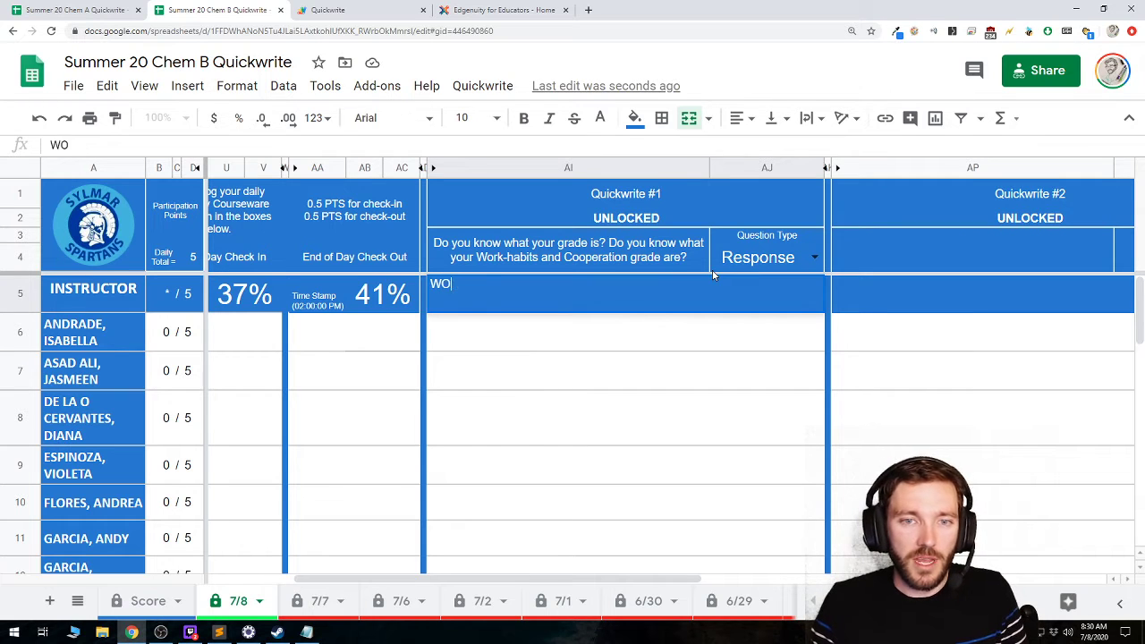
type("RK HABIT")
key("BackSpace")
type("T")
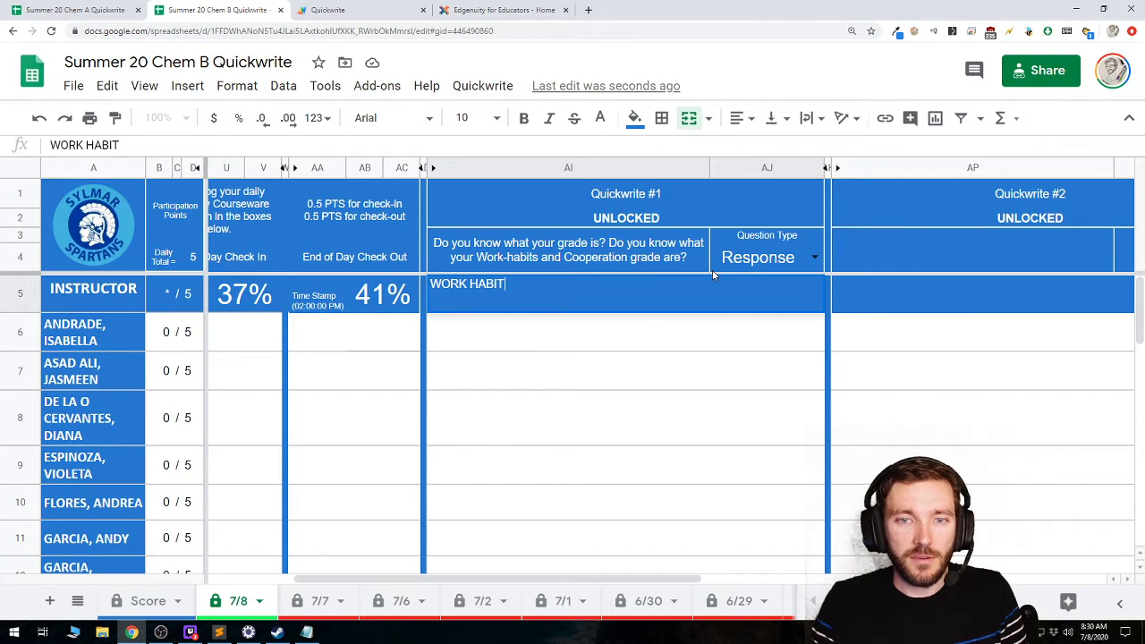
type("S = EDGE")
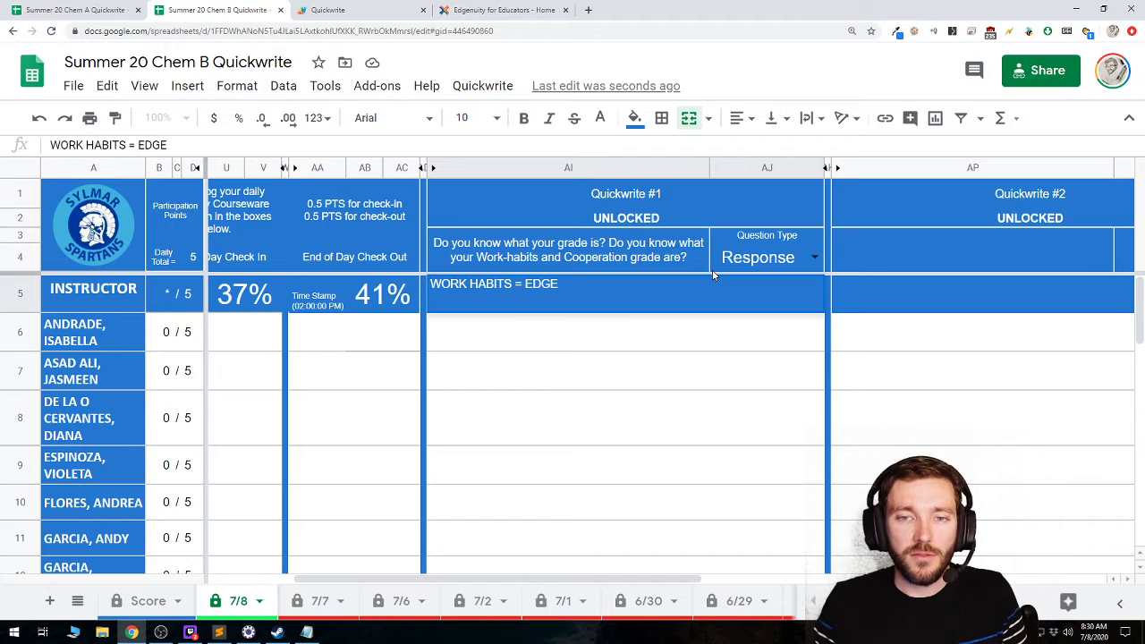
type(" (80+")
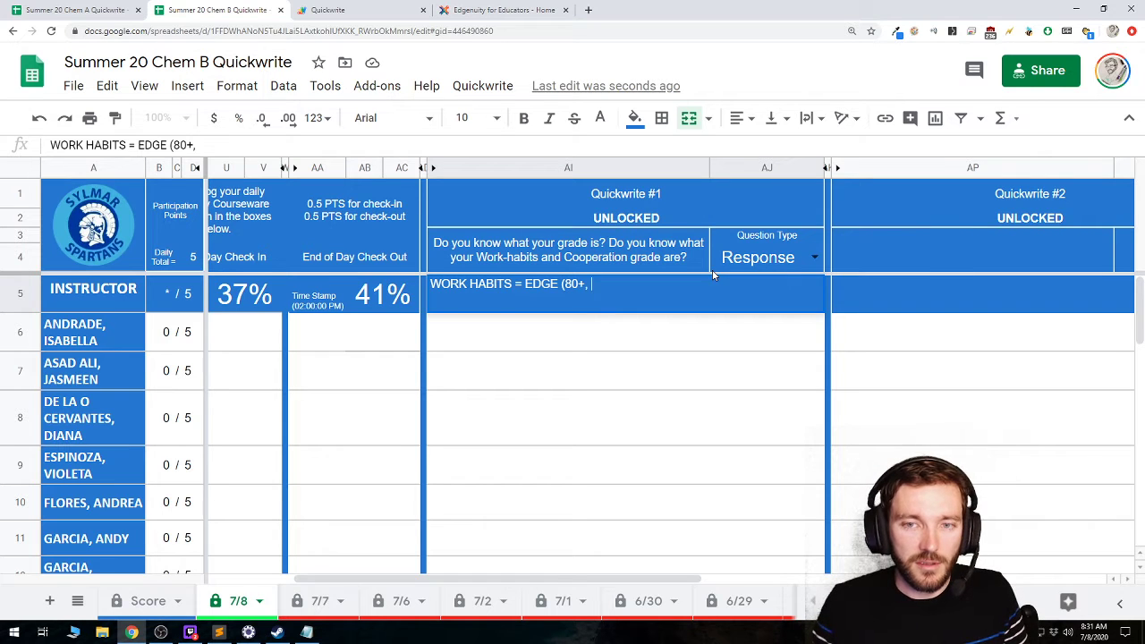
type(", E")
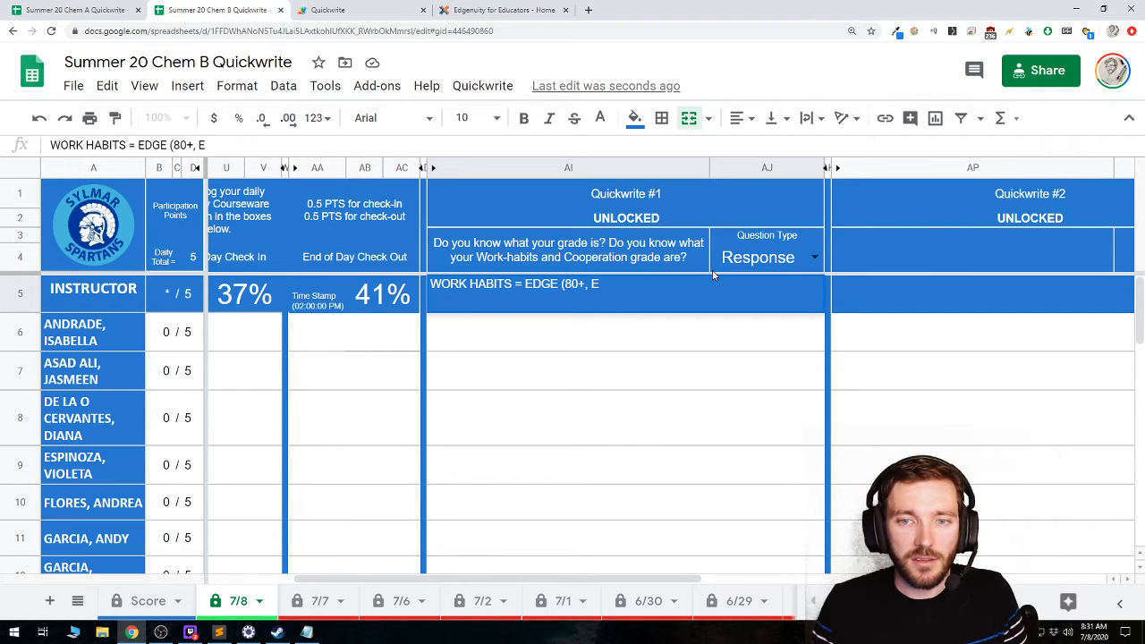
type(", 50")
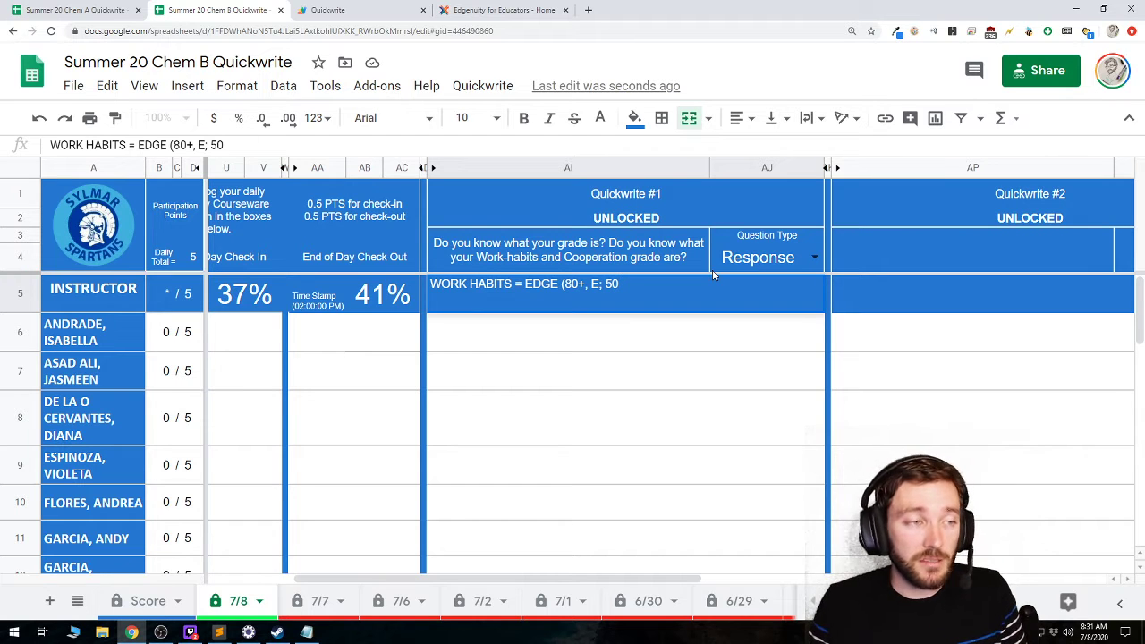
type(", S")
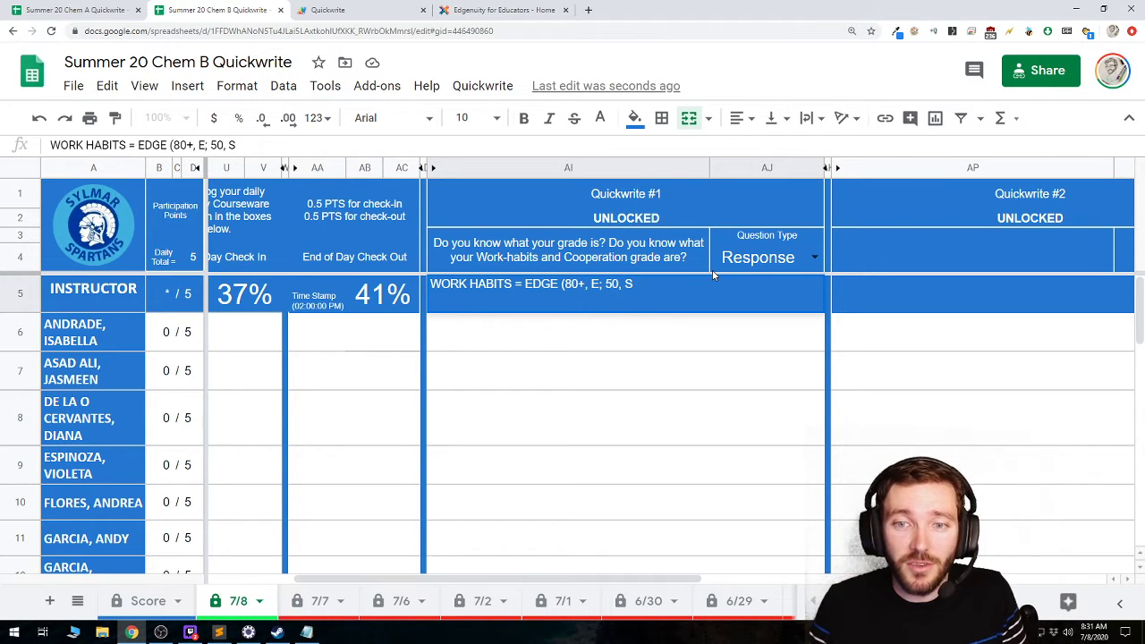
type(", ")
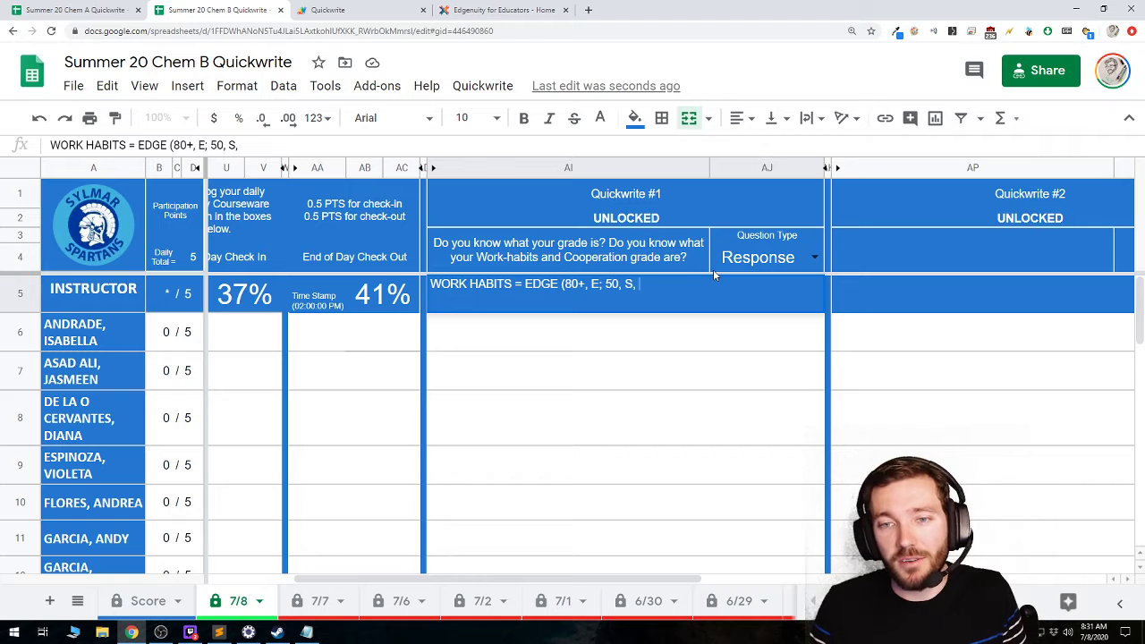
type("<50")
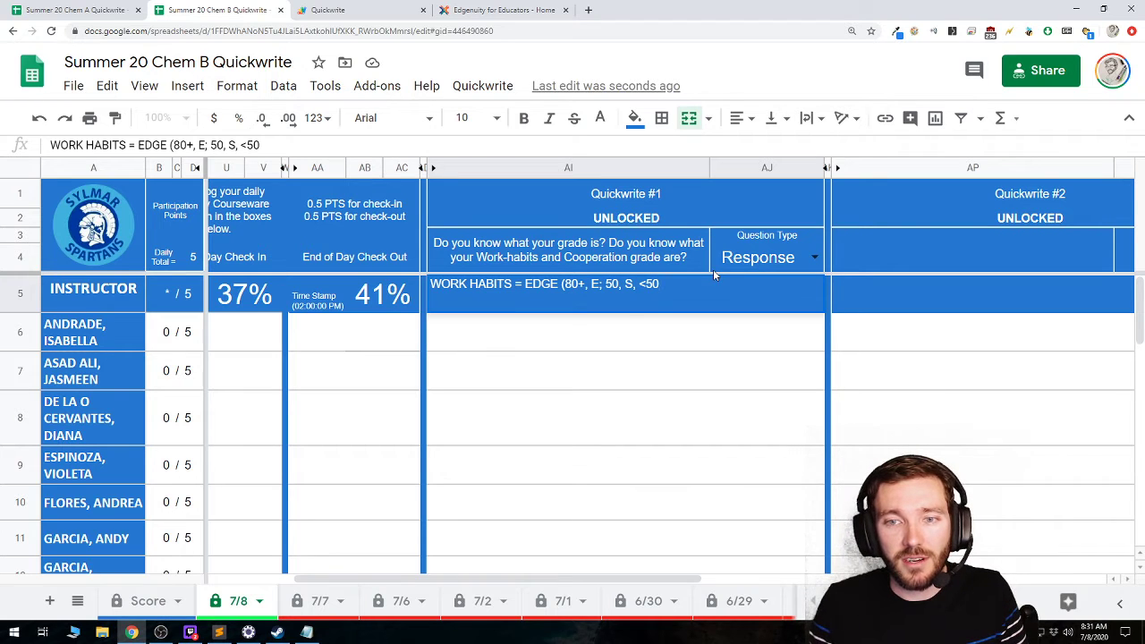
type(", U)")
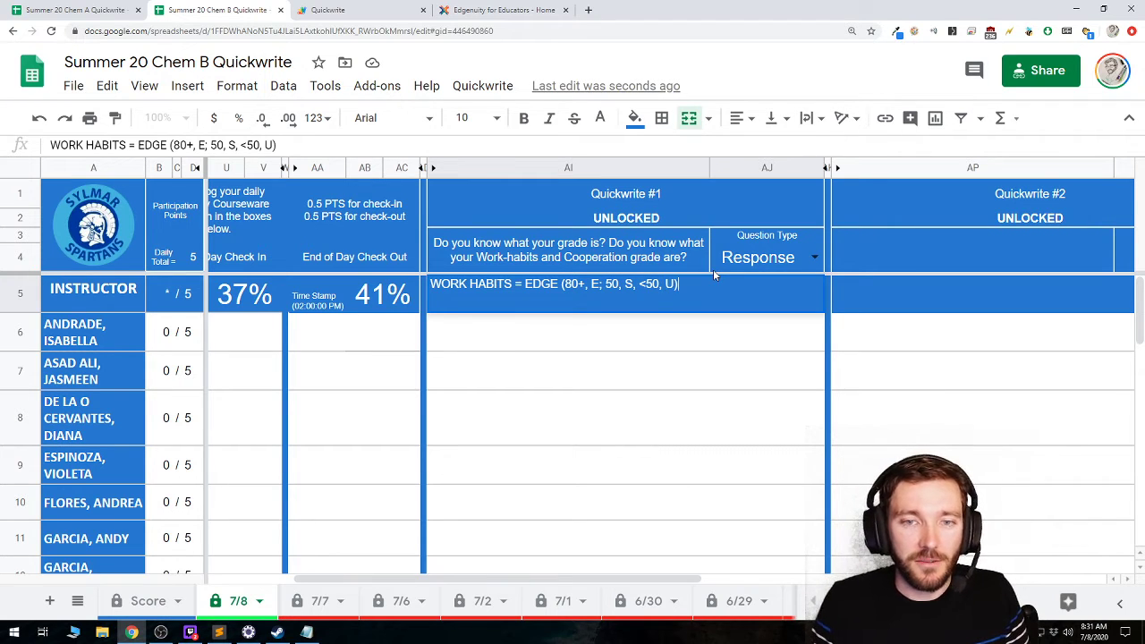
key("shift+Return")
left_click(715, 299)
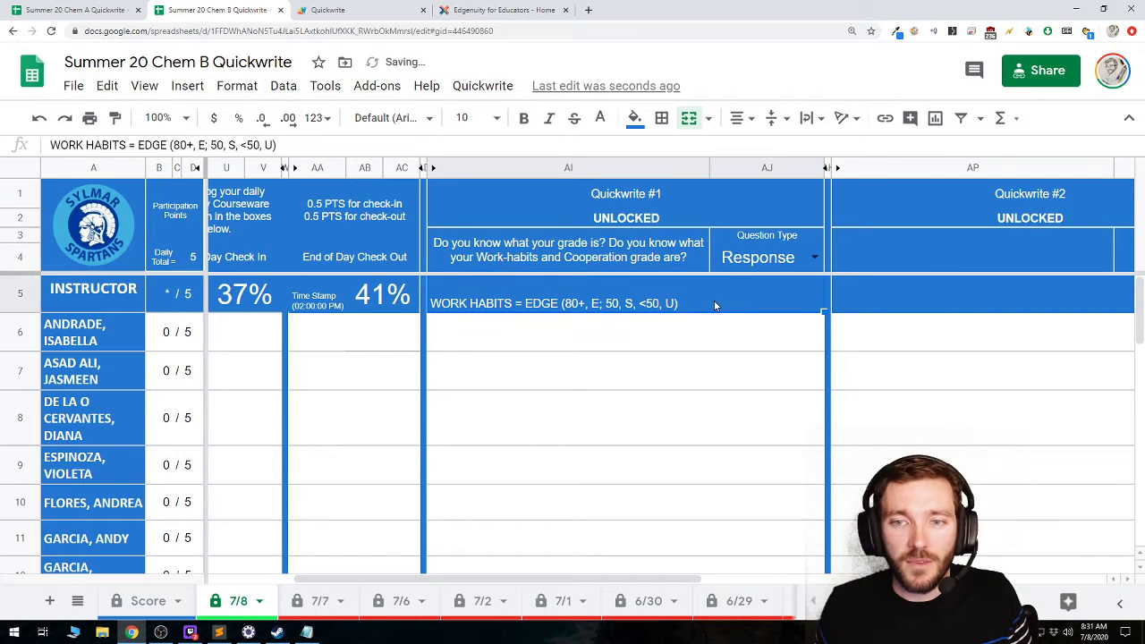
Add the second line "COOPERATION = QW (75+, E; 50, S, <50, U)" to the Instructor's Quickwrite #1 answer
double_click(715, 305)
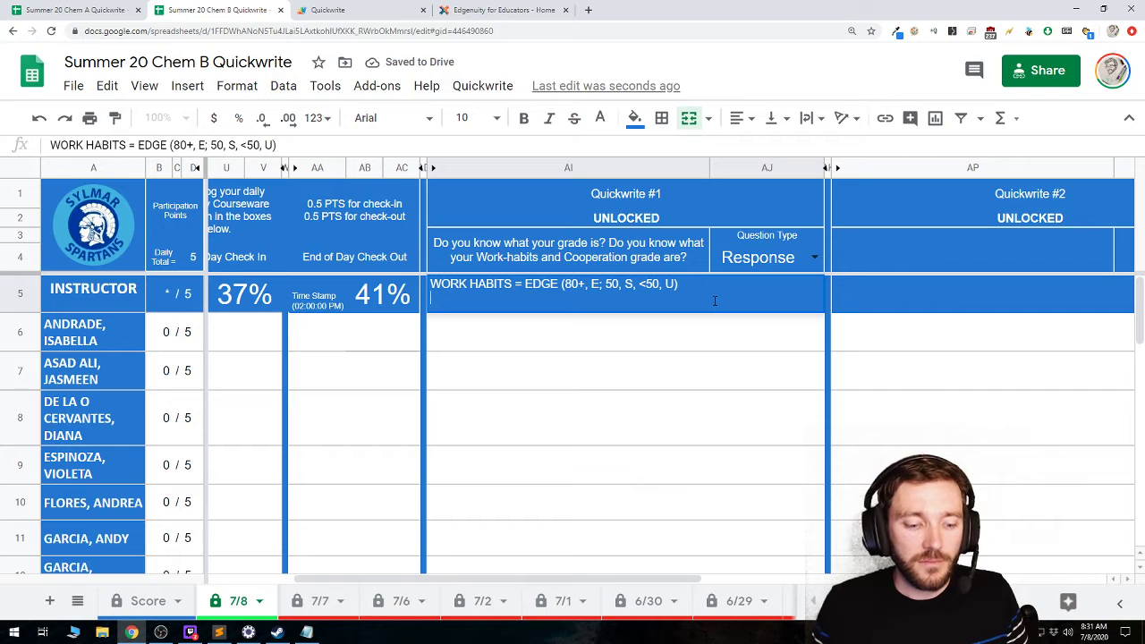
type("COOPERA")
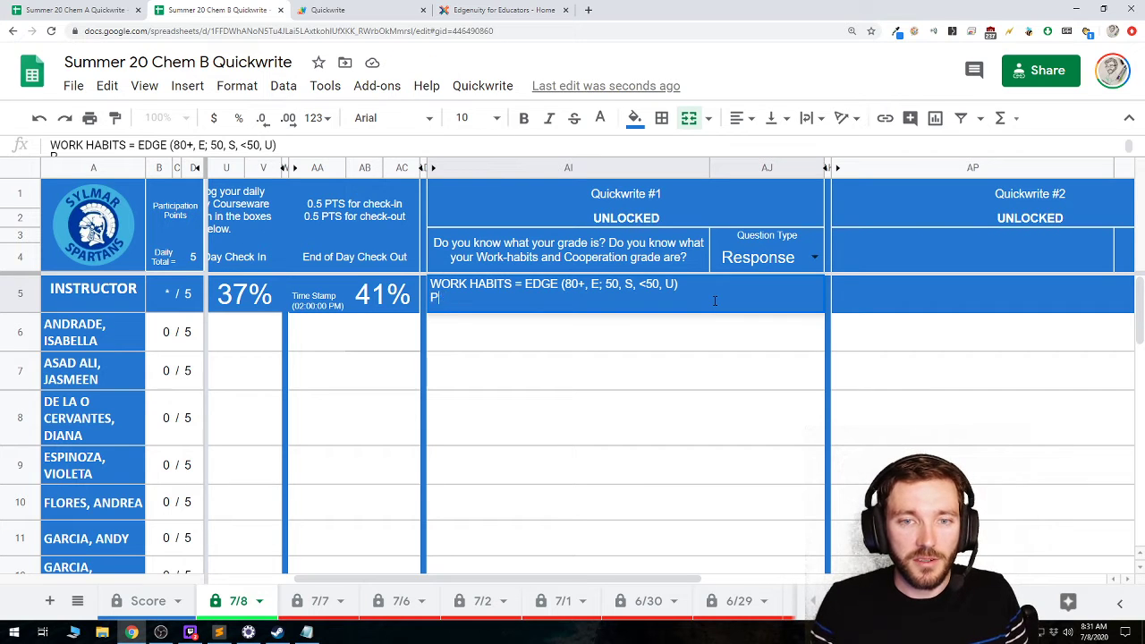
type("TION = ")
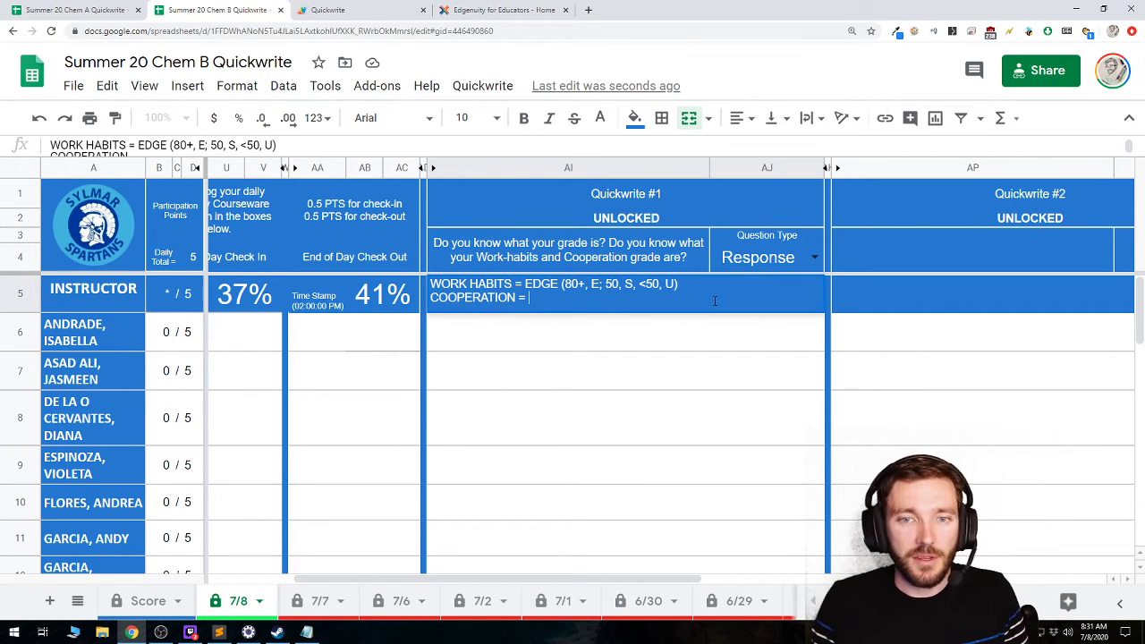
type("QW (")
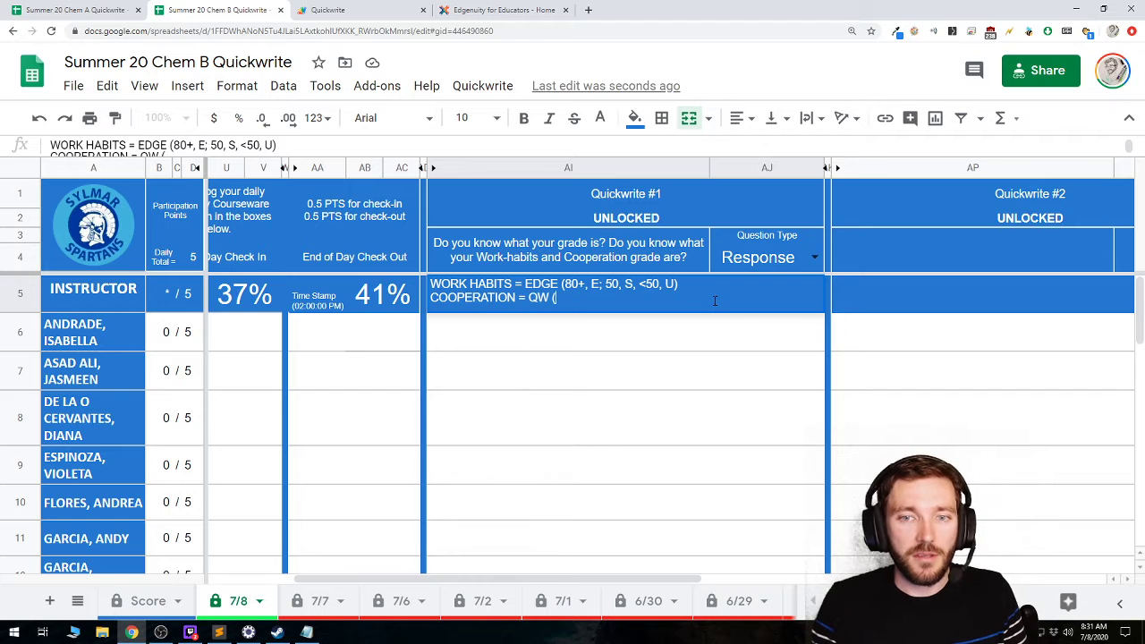
type("80%")
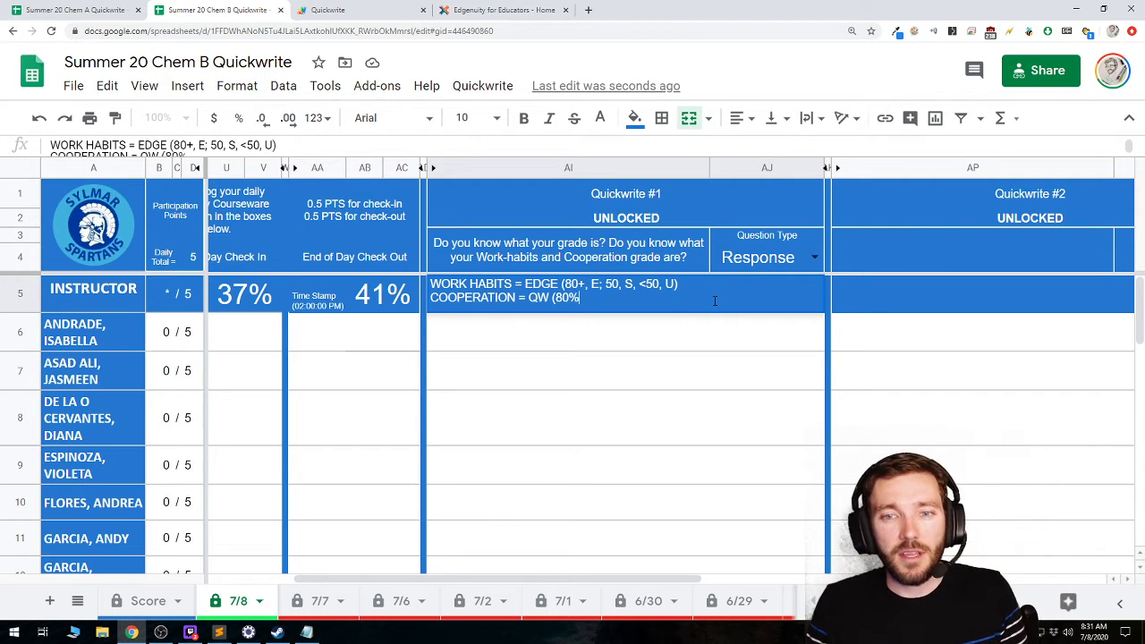
key("BackSpace")
type("+")
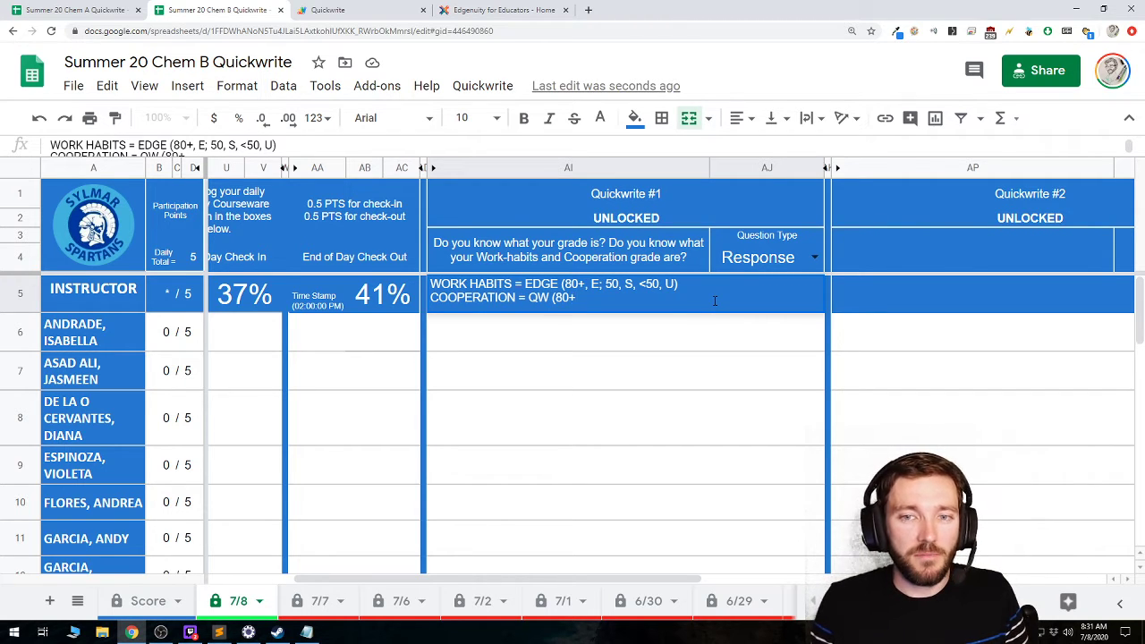
key("BackSpace")
key("BackSpace")
key("BackSpace")
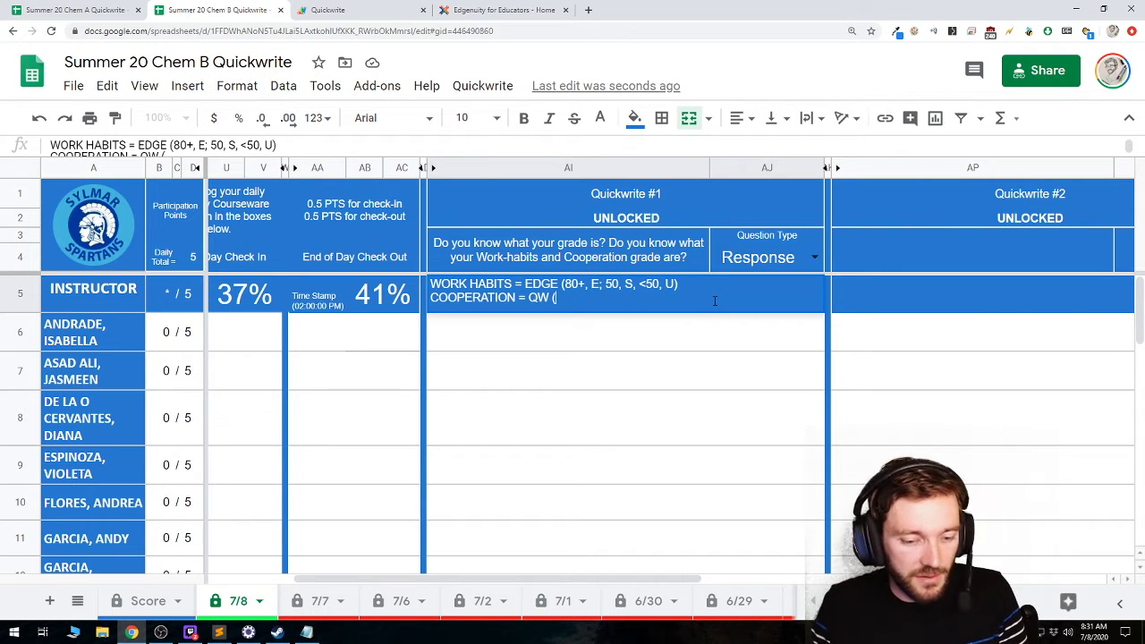
type("75")
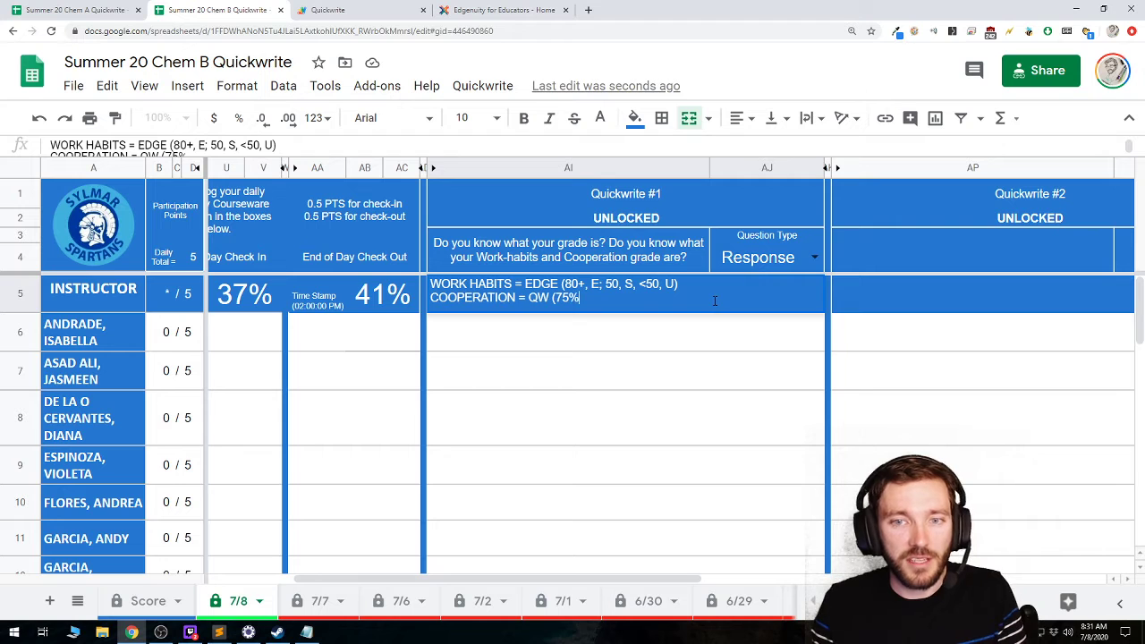
type("+, E")
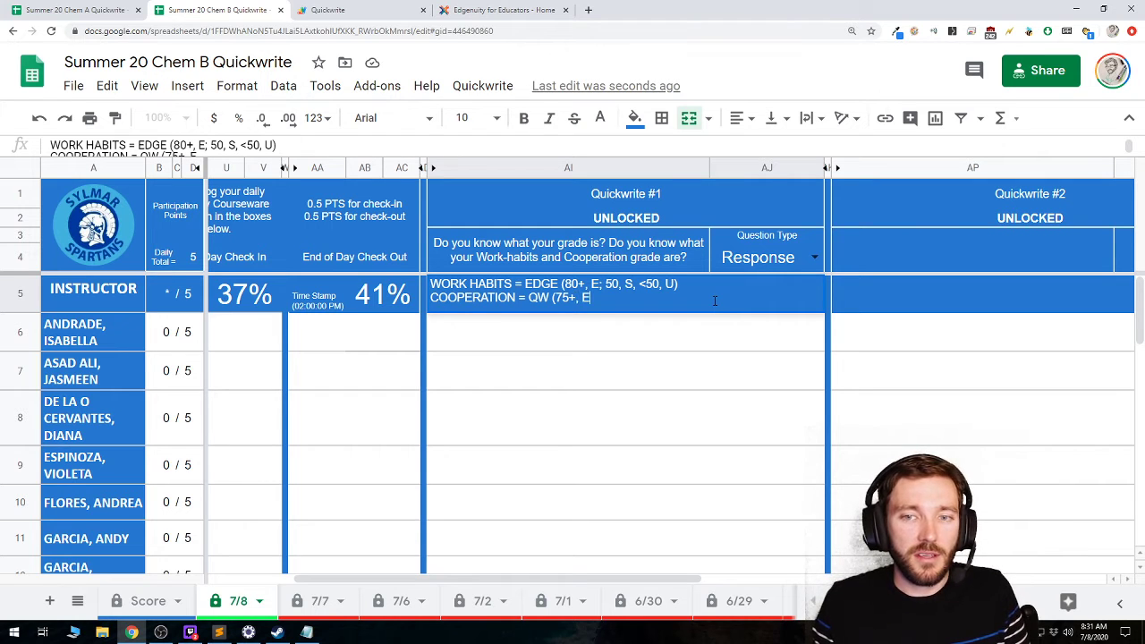
type("; 50")
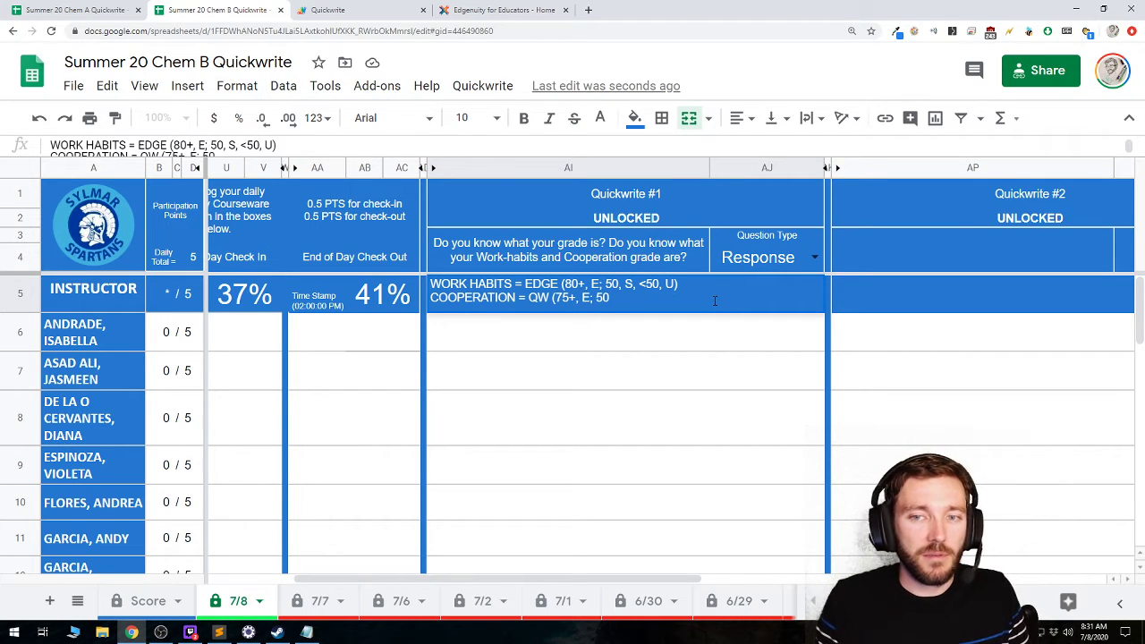
type(", S")
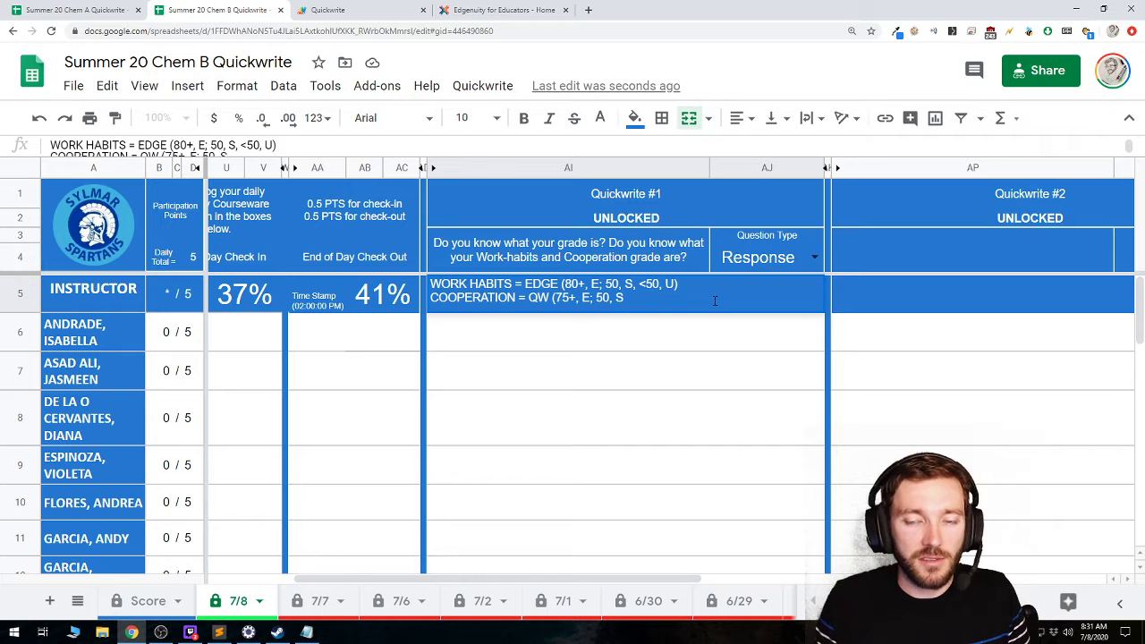
type(", <")
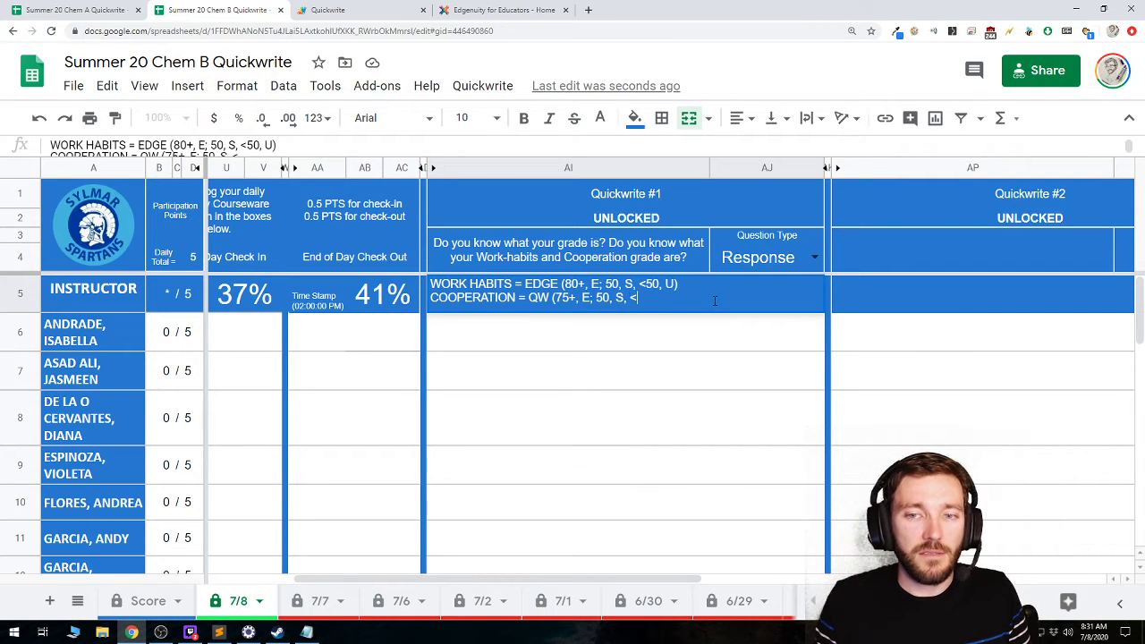
type("50, ")
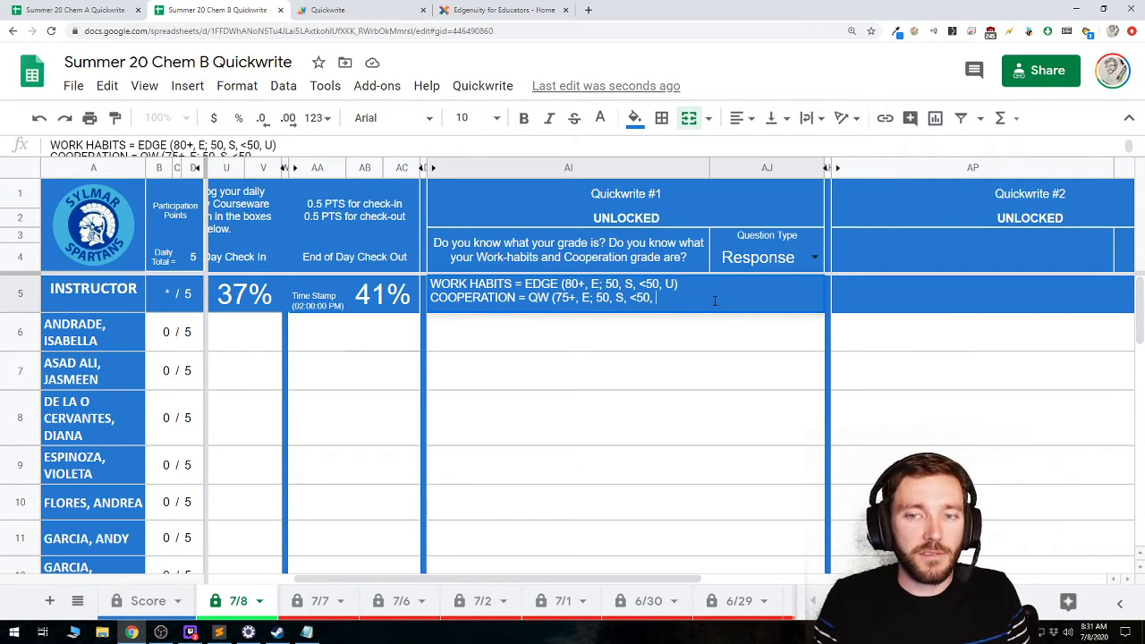
type("U)")
key("Return")
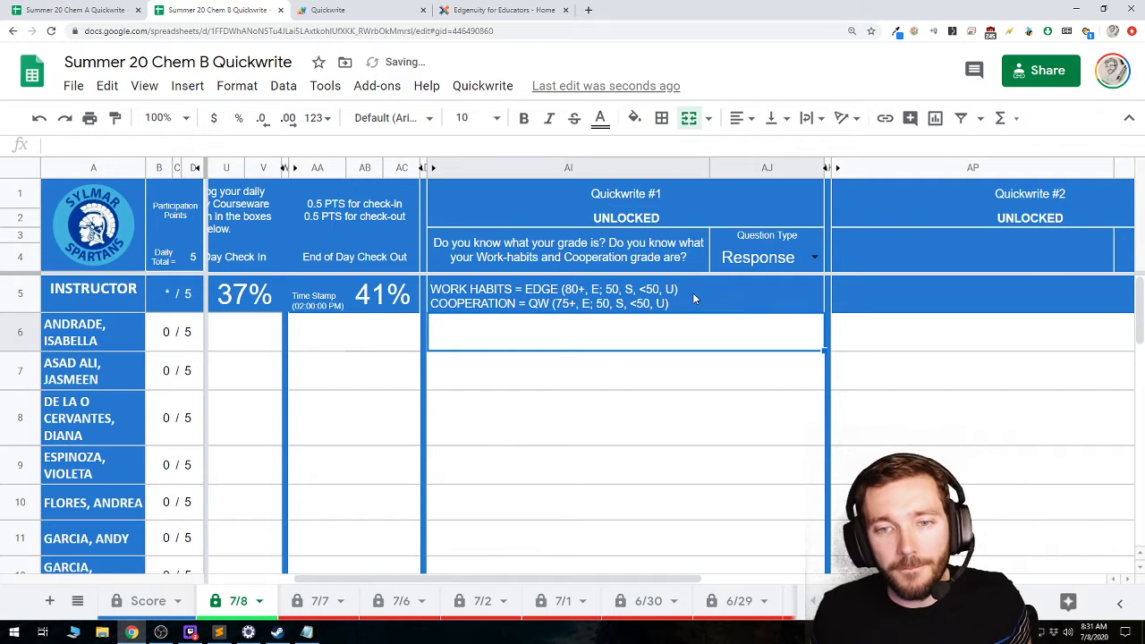
Copy the Quickwrite #1 question about grades, Work-habits and Cooperation
left_click(692, 292)
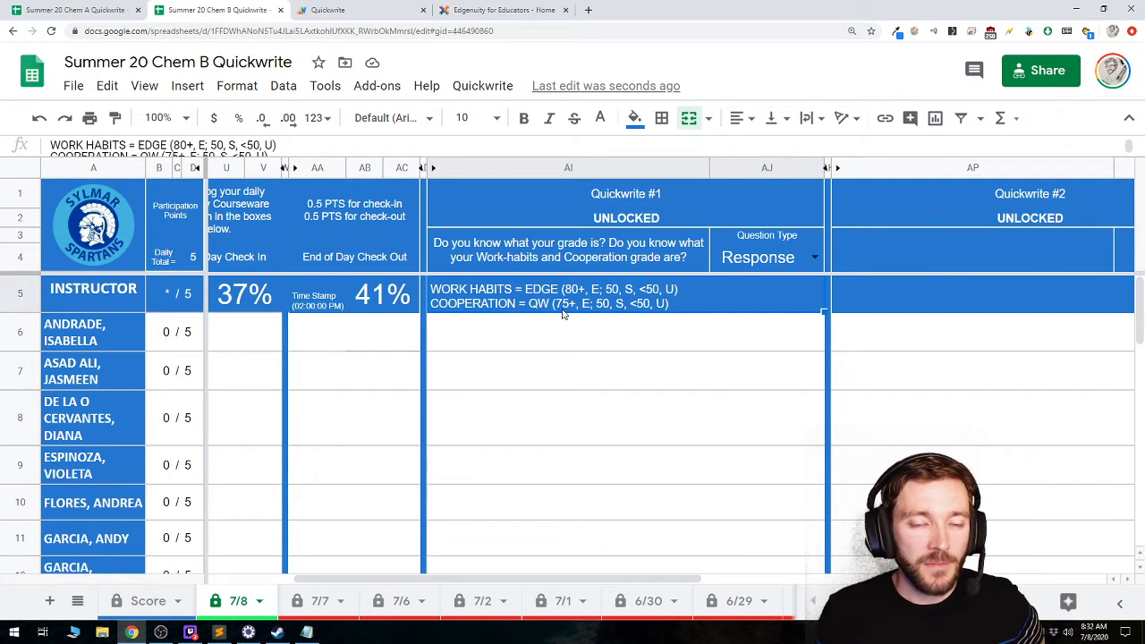
left_click(699, 322)
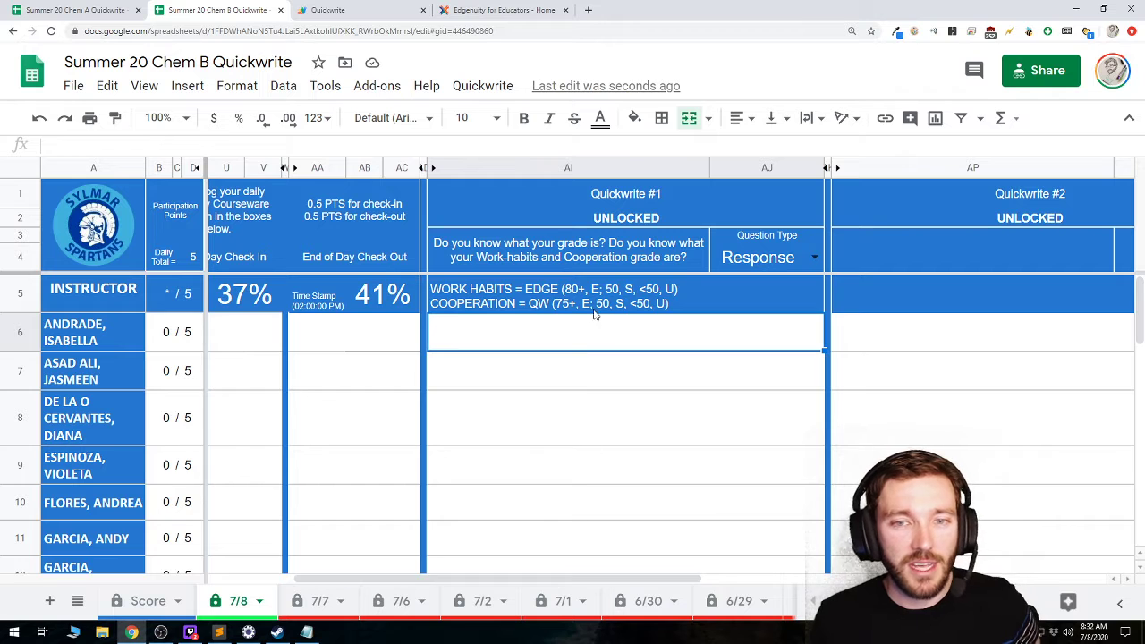
left_click(591, 255)
key("ctrl+c")
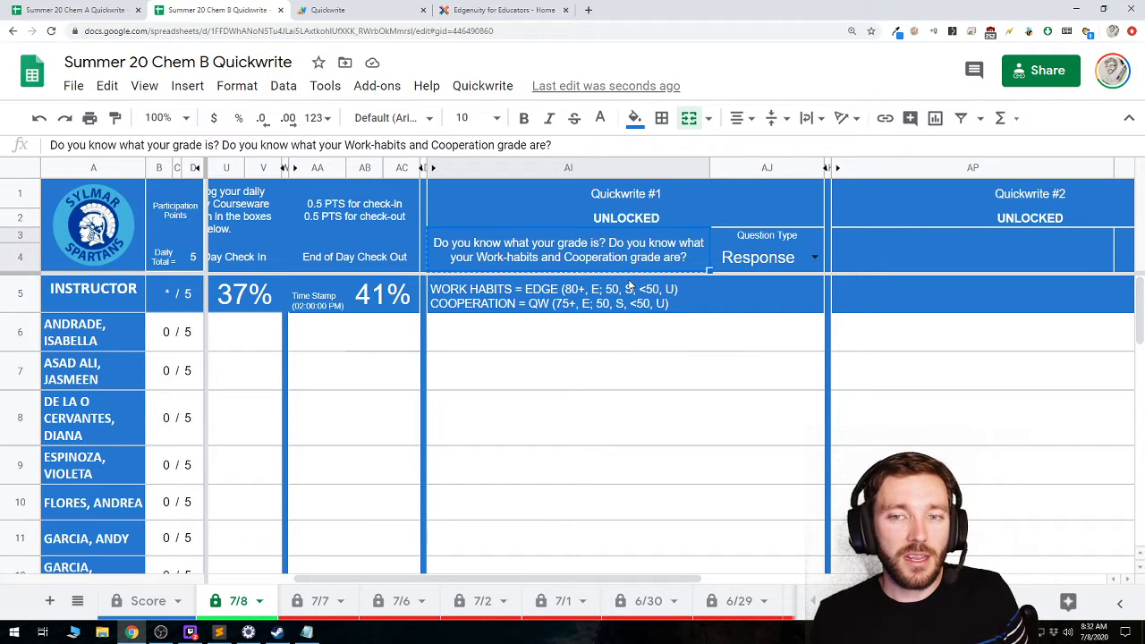
Set the Quickwrite #2 question type to Response and select its empty question cell
left_click(632, 288)
left_click_drag(498, 577, 647, 580)
left_click(719, 256)
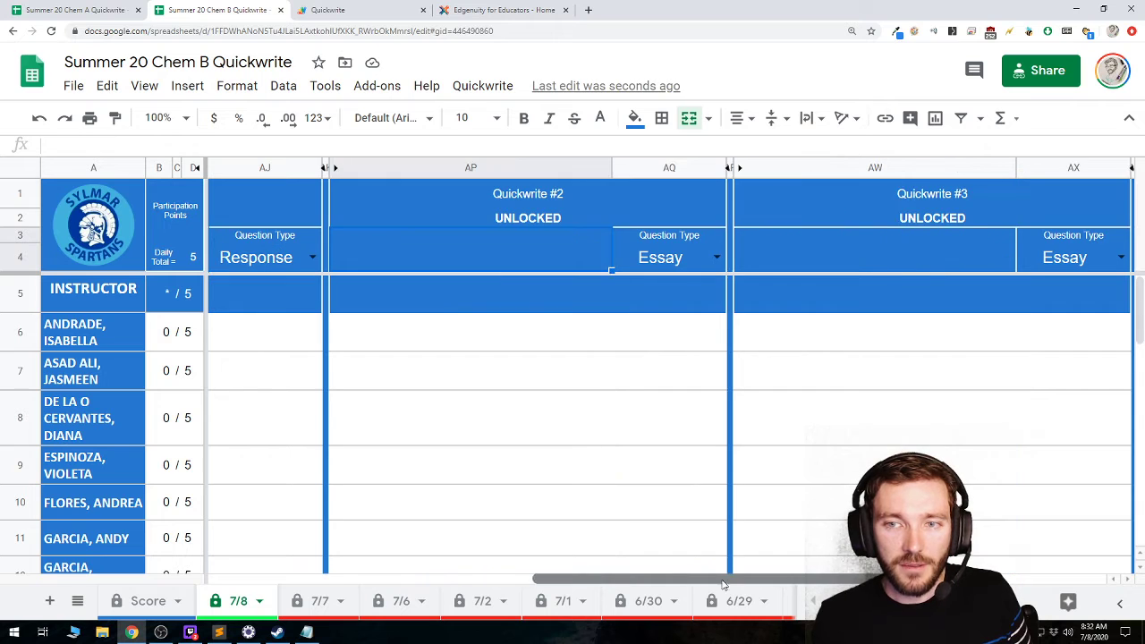
double_click(721, 258)
left_click(677, 330)
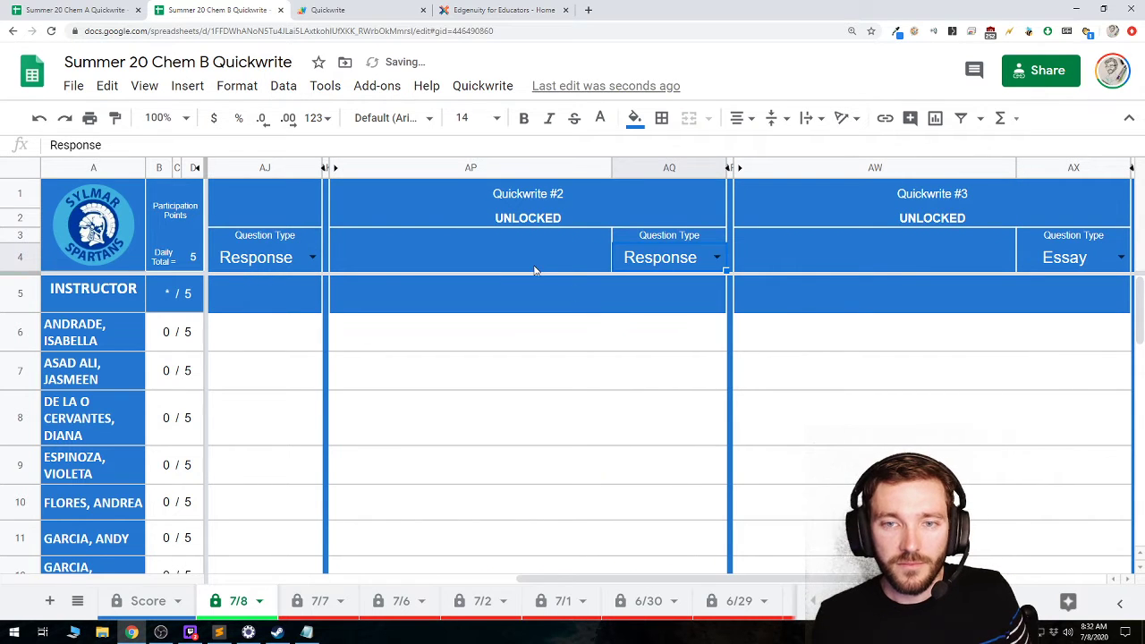
left_click(528, 256)
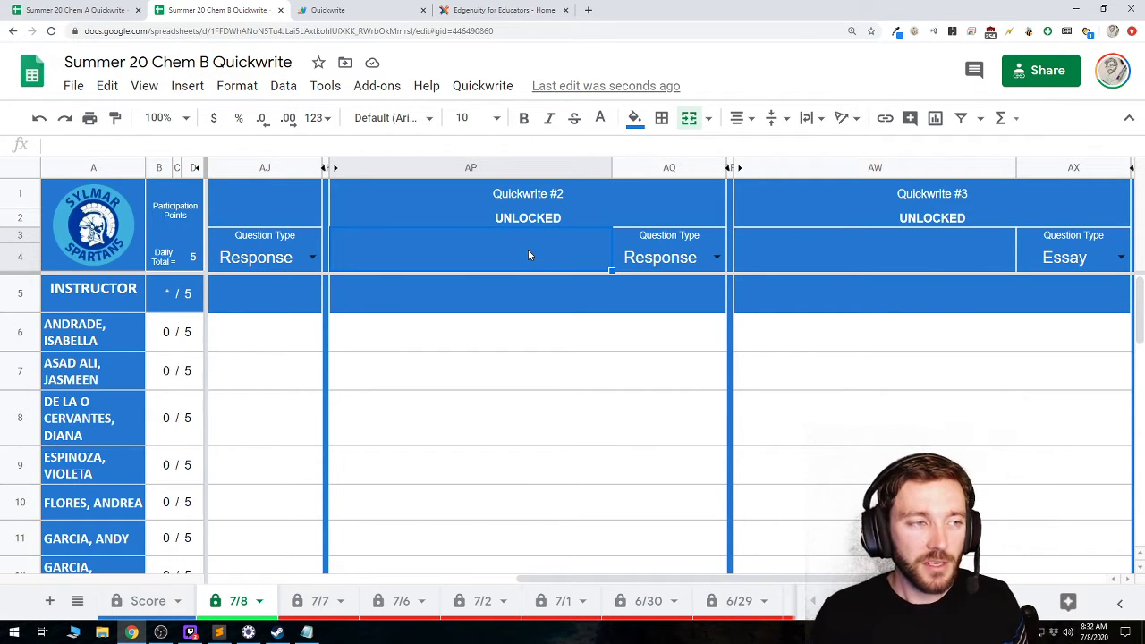
Search the web for "google slides" in a new browser tab
left_click(588, 11)
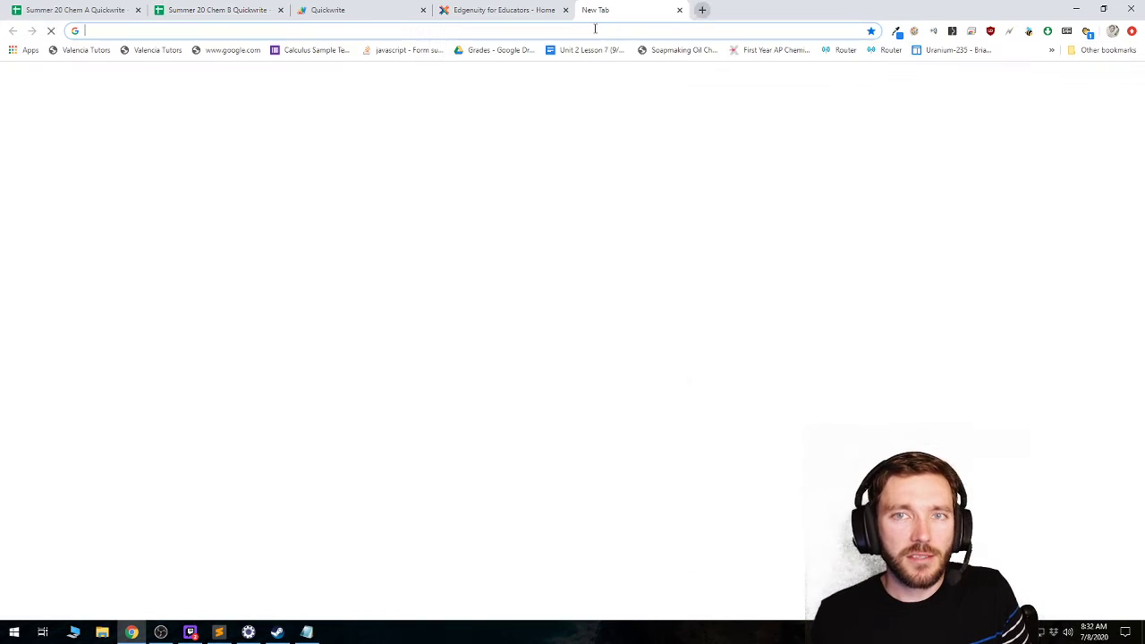
left_click(603, 30)
type("goo")
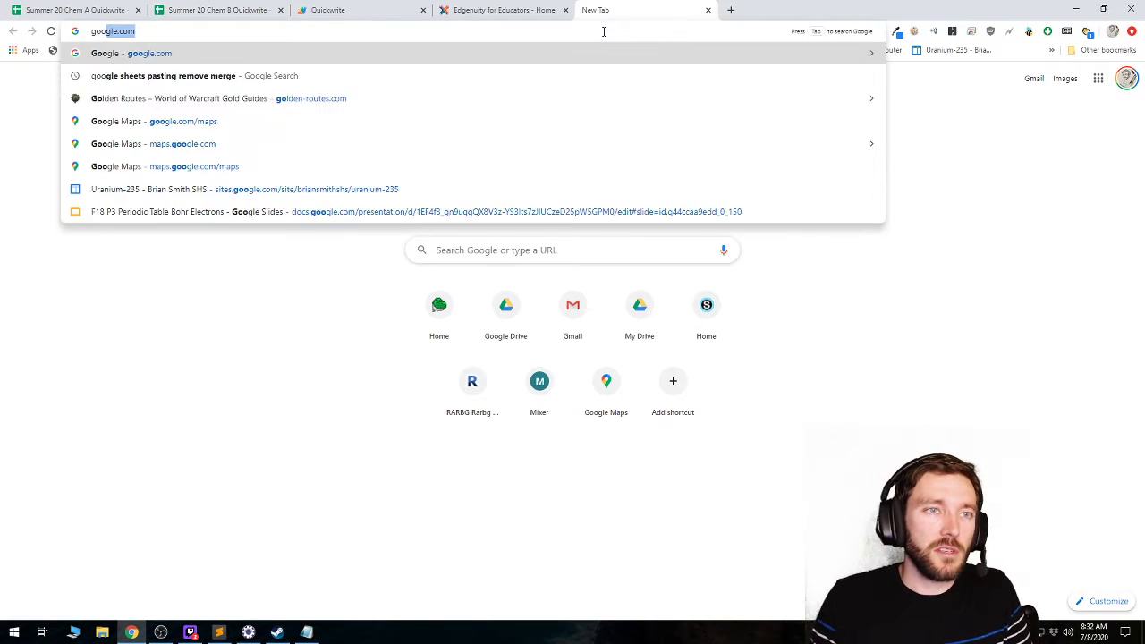
type("gle slides")
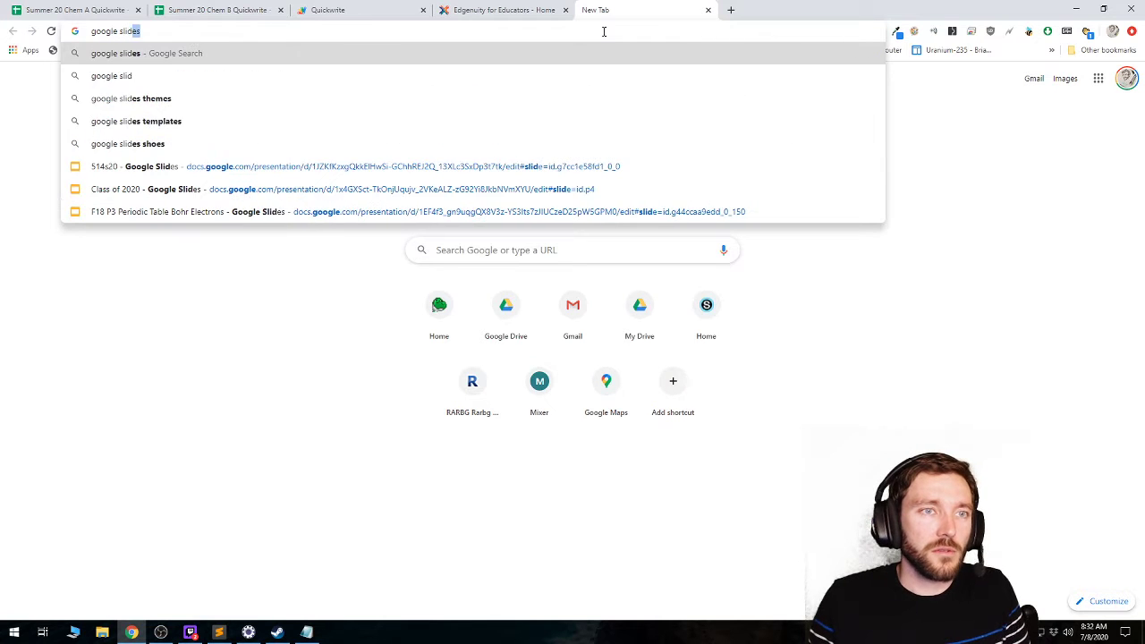
key("Return")
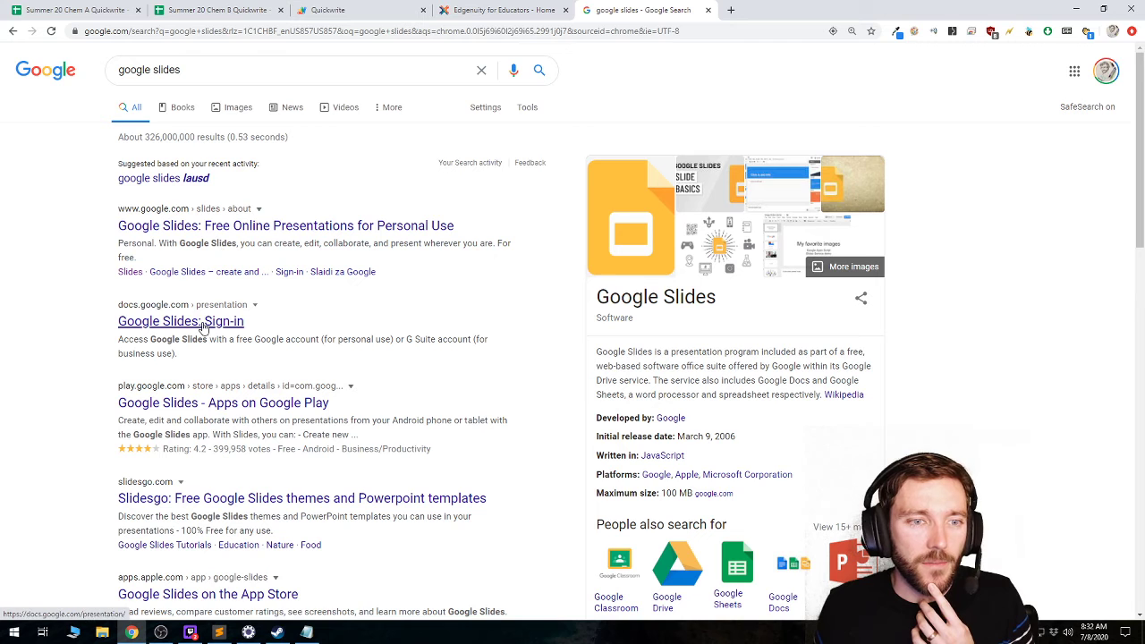
Go to Google Drive at drive.google.com and create a new blank Google Slides presentation
left_click(295, 32)
type("drive.google.")
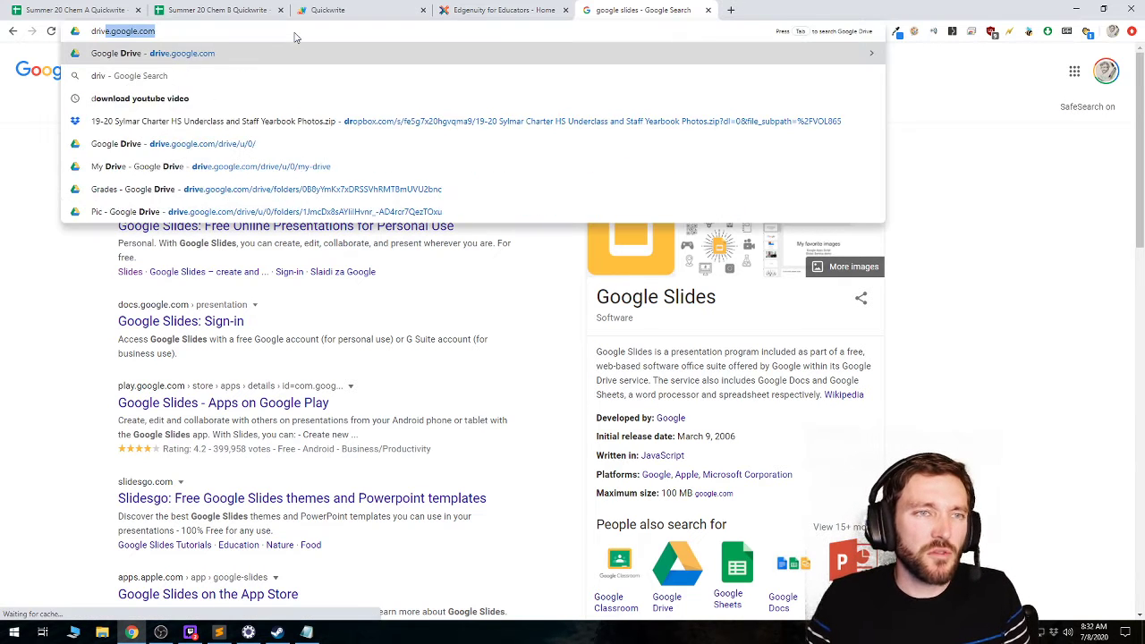
type("com")
key("Return")
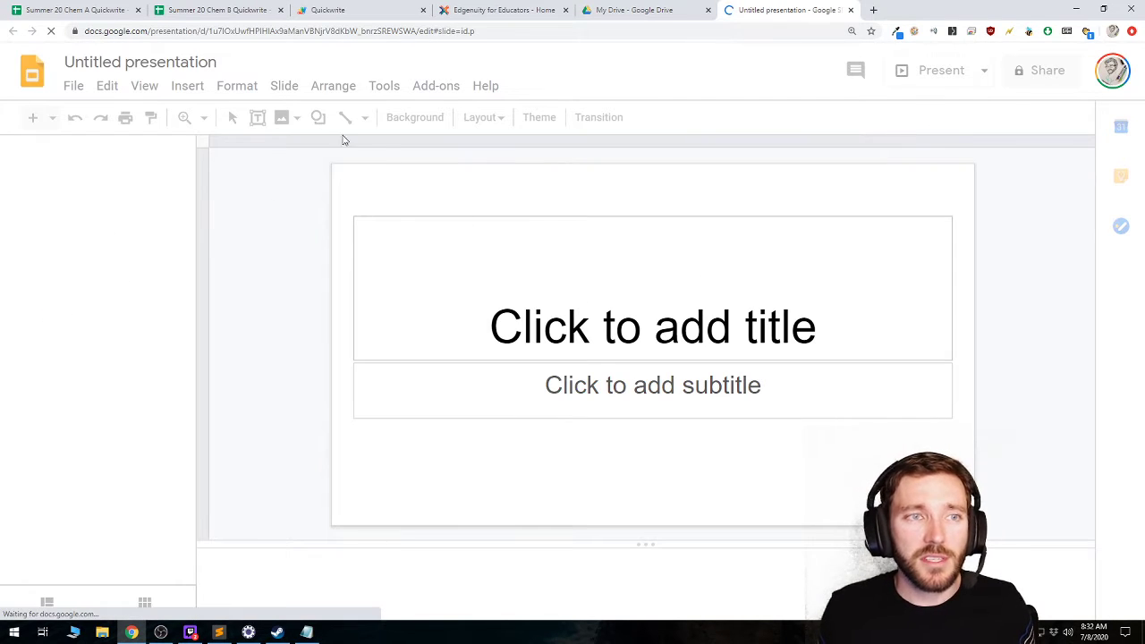
Title the presentation with the instructor's full name followed by "Summer Chemistry 2020"
left_click(207, 62)
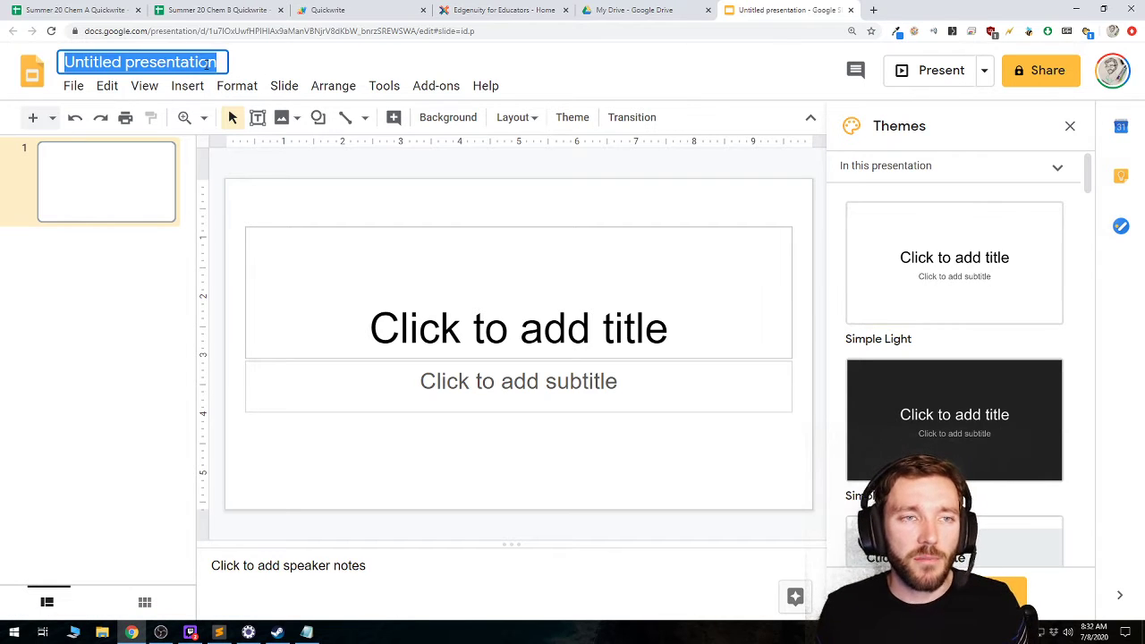
type("Brian Smith")
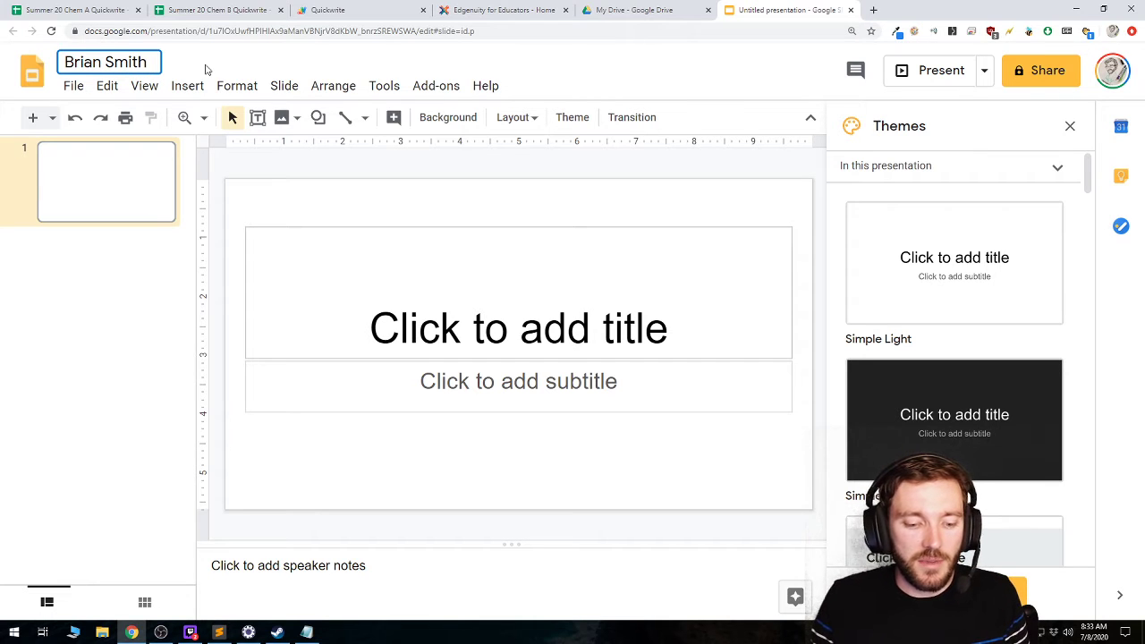
type(" Summer Chemis")
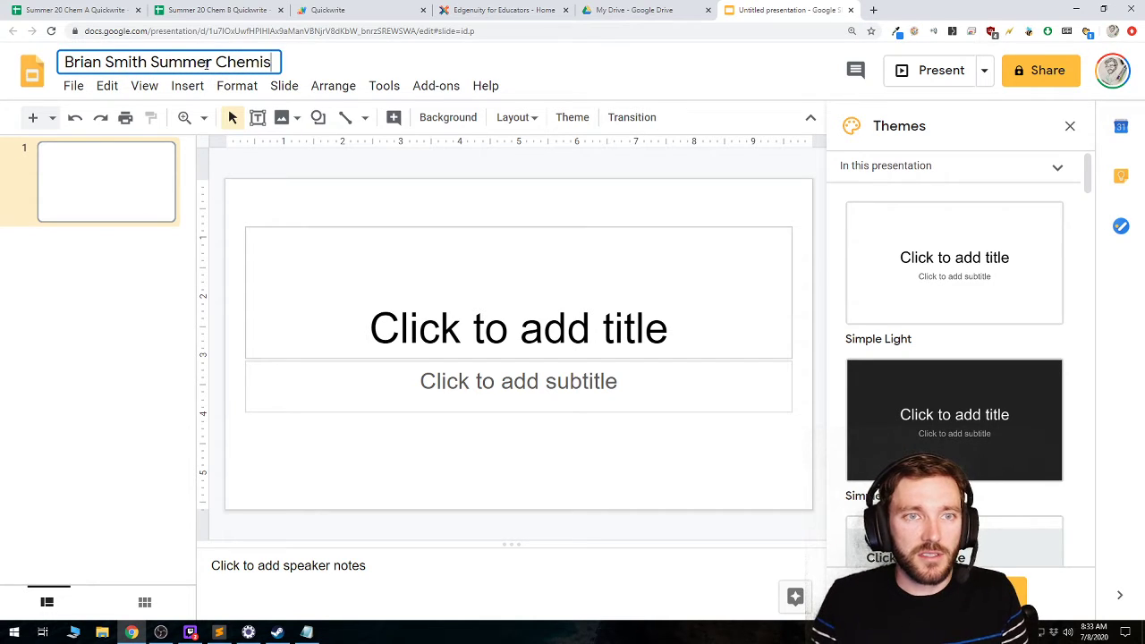
type("try")
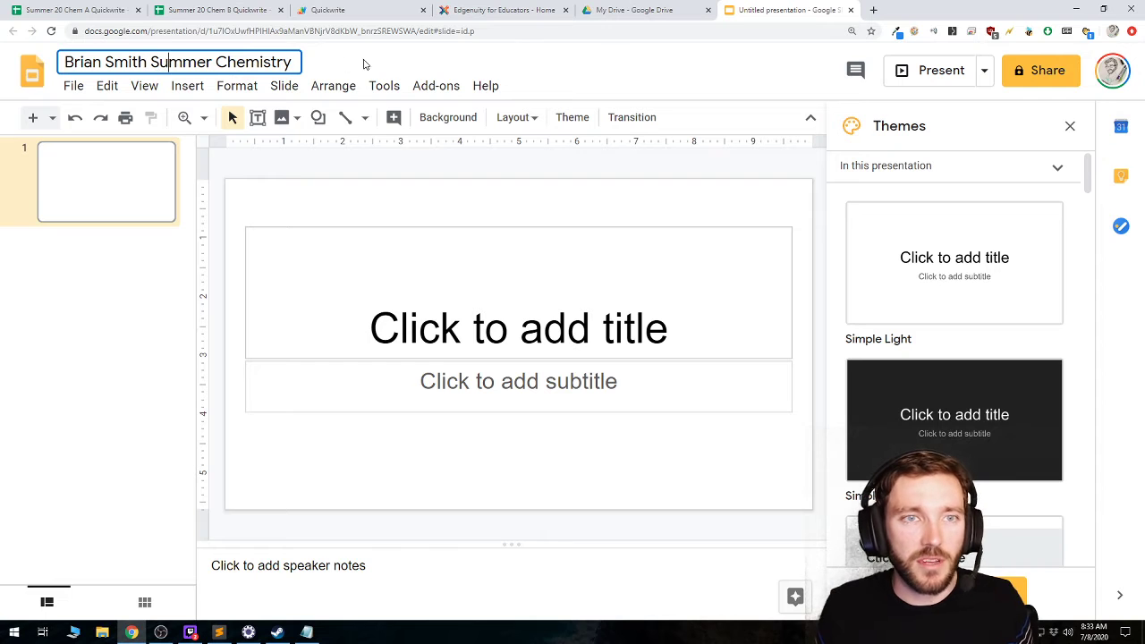
type(" 2020")
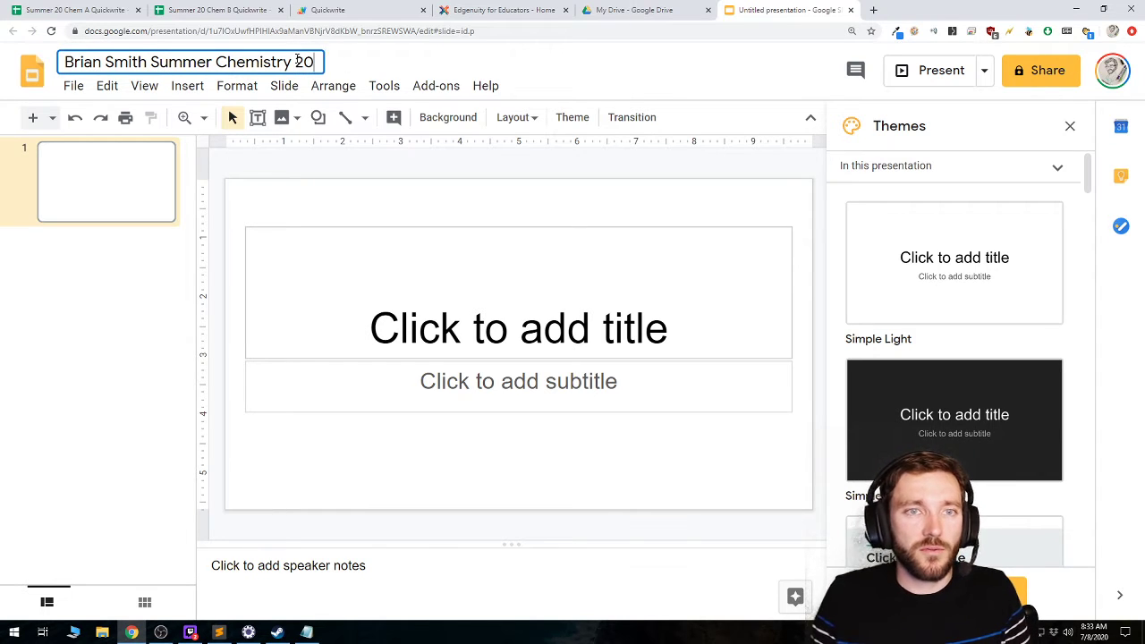
left_click(115, 313)
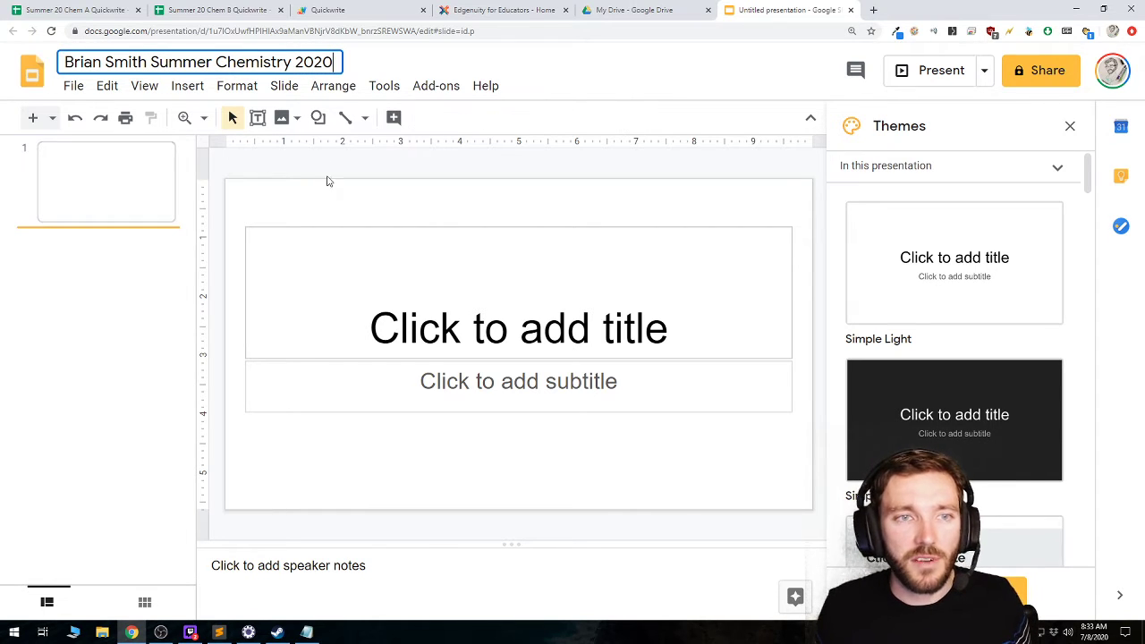
left_click(424, 227)
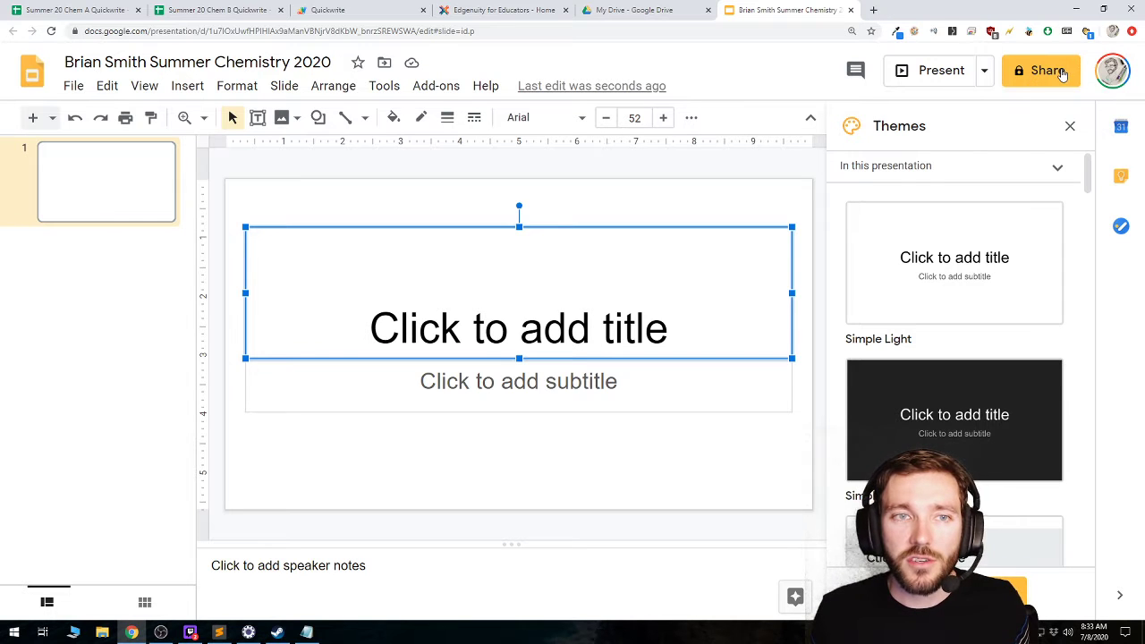
Share the presentation with anyone who has the link as Viewer, and copy its link
left_click(1062, 74)
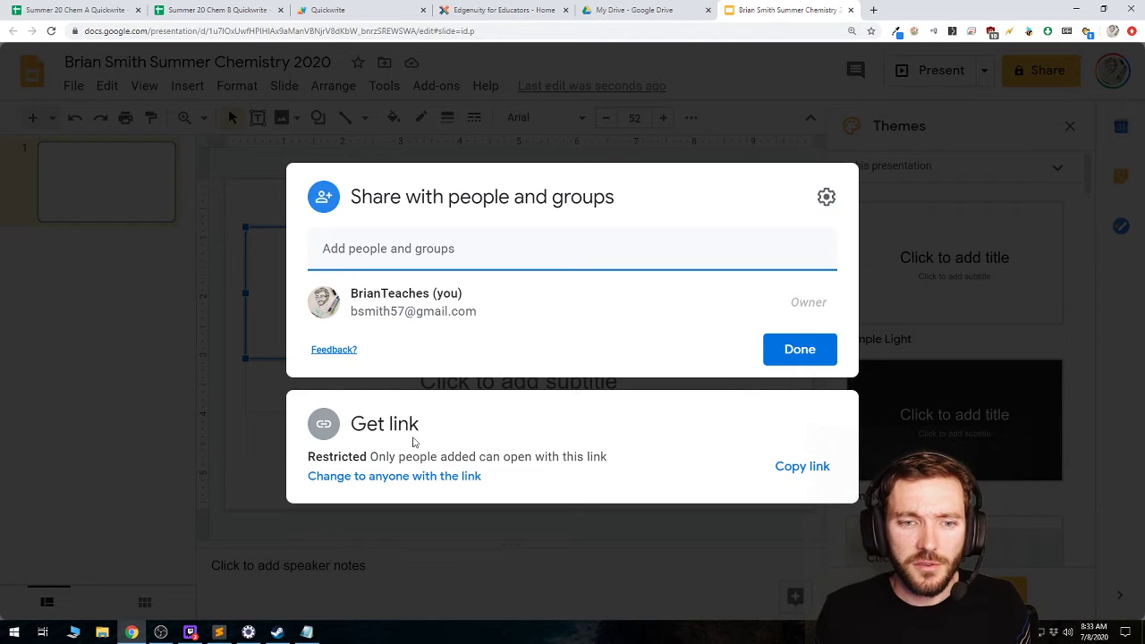
left_click(801, 470)
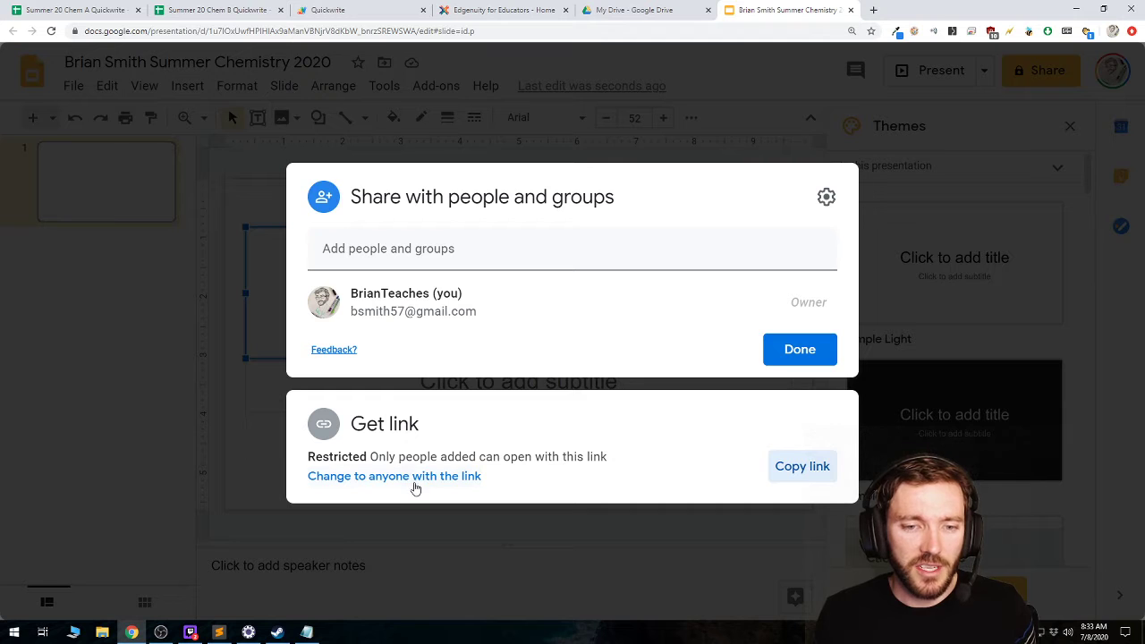
left_click(417, 480)
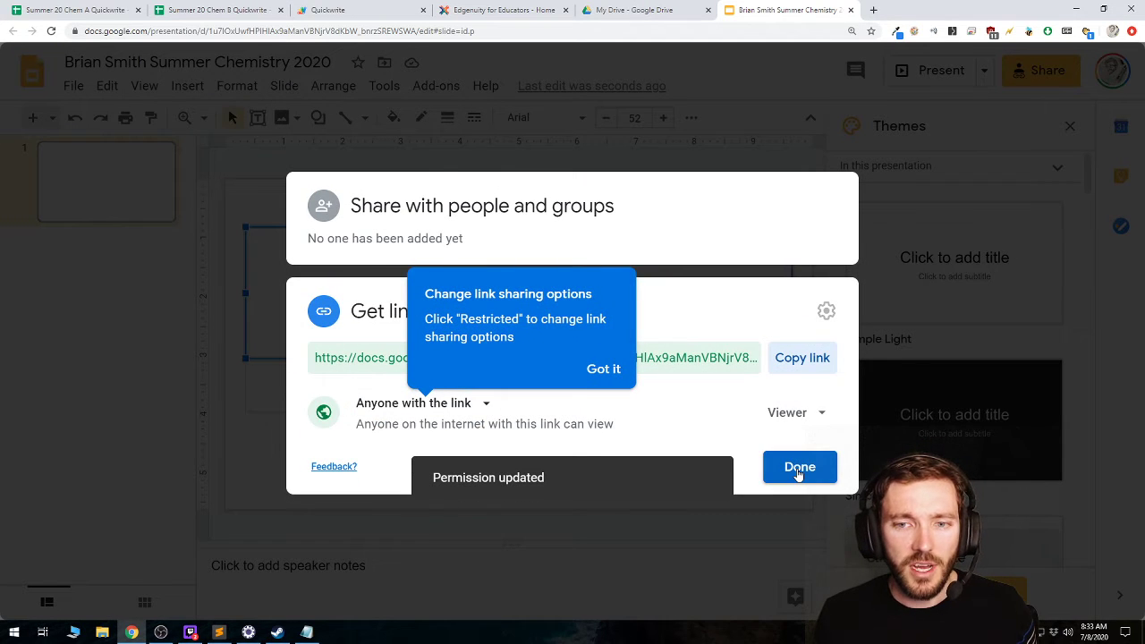
left_click(810, 357)
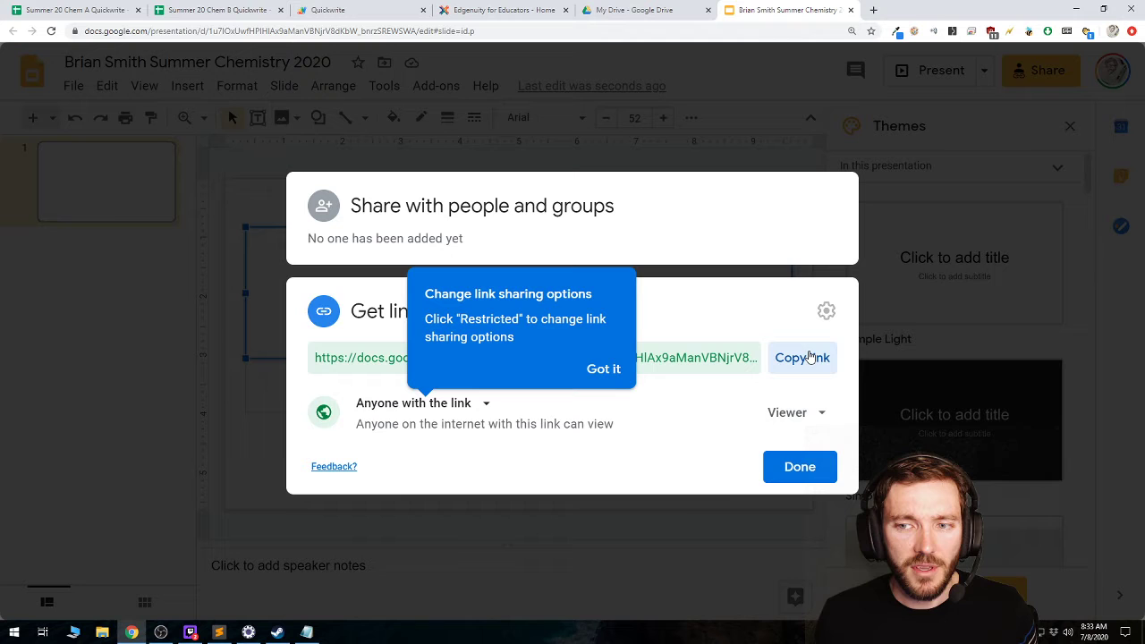
left_click(592, 368)
Return to the Summer 20 Chem B Quickwrite spreadsheet and paste the presentation link into the Instructor's Quickwrite #2 answer cell
left_click(636, 9)
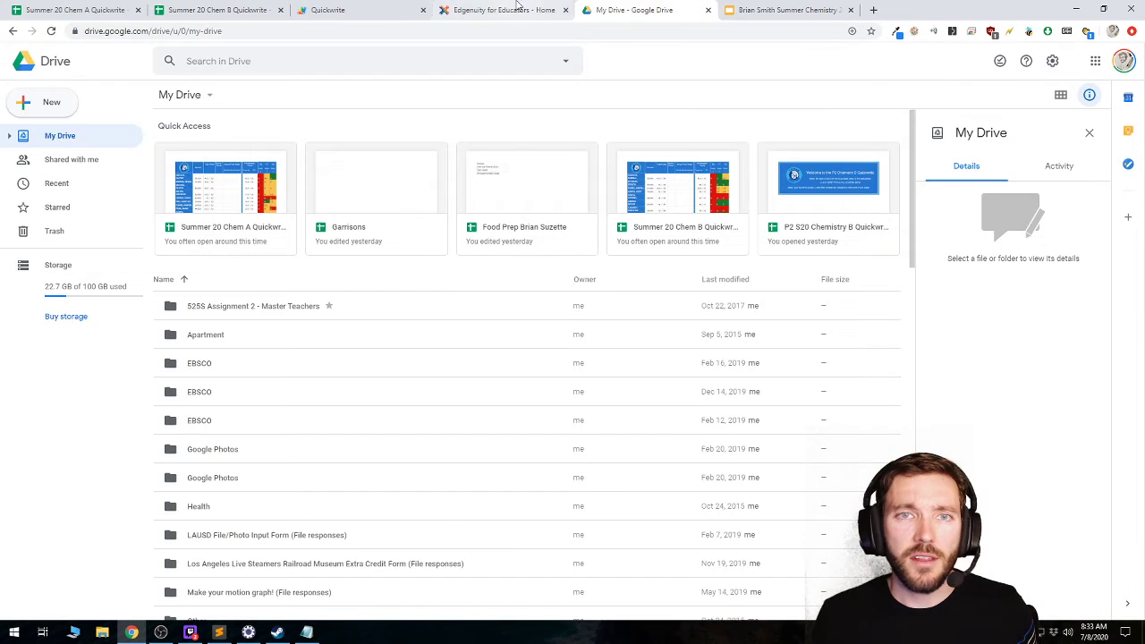
left_click(506, 10)
left_click(358, 10)
left_click(217, 10)
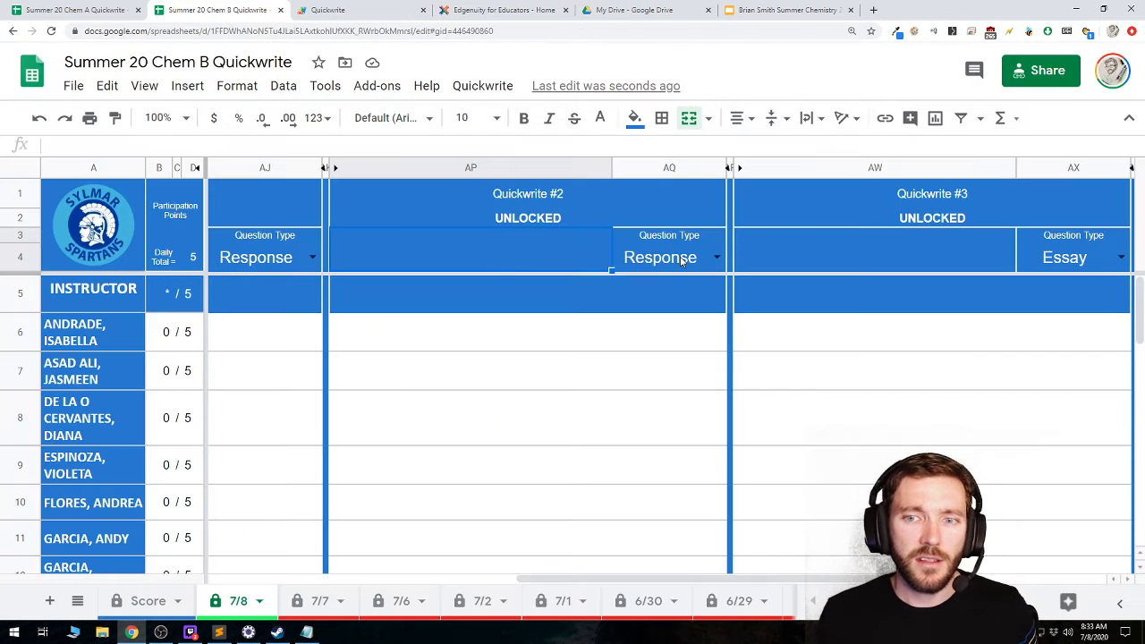
left_click(607, 297)
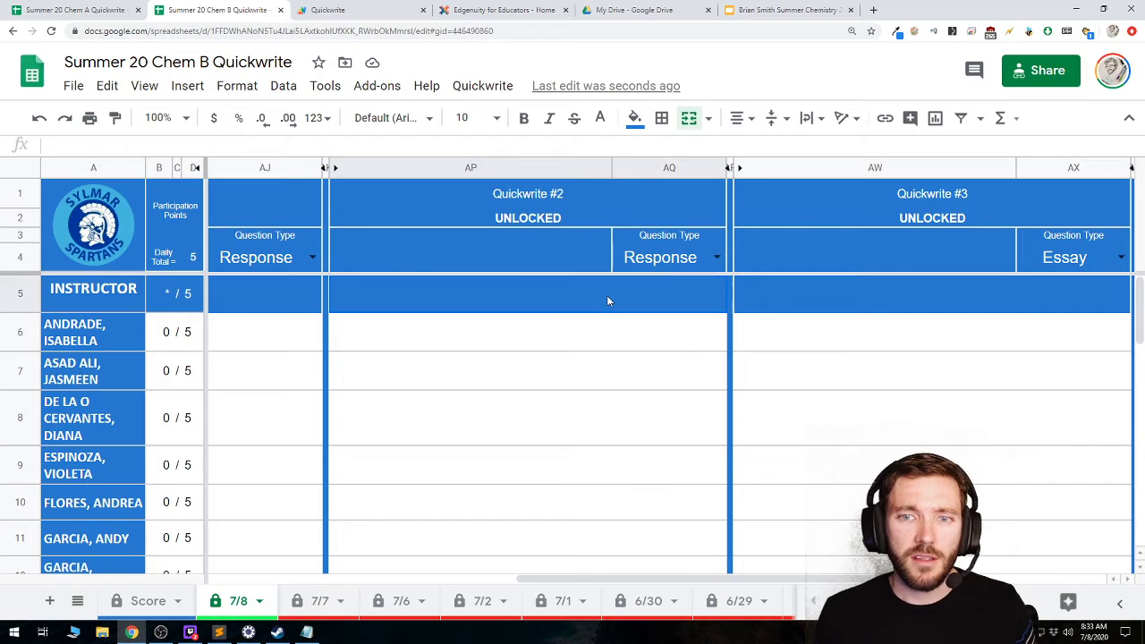
key("ctrl+v")
key("Return")
Change the text color of the Instructor's Quickwrite #2 link to white
left_click(542, 305)
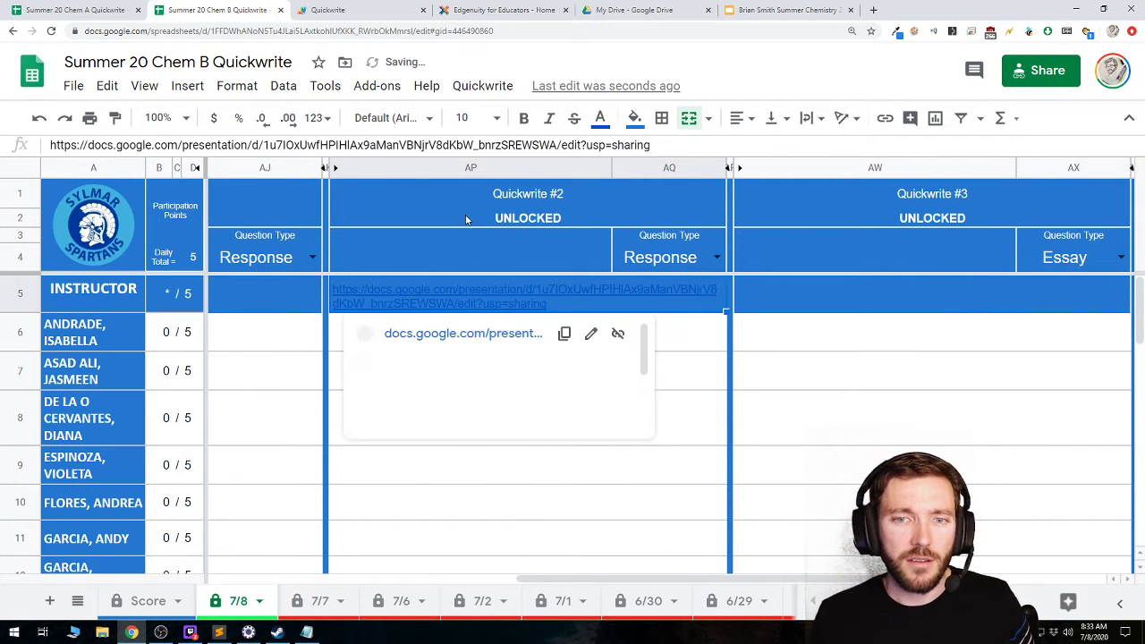
left_click(601, 117)
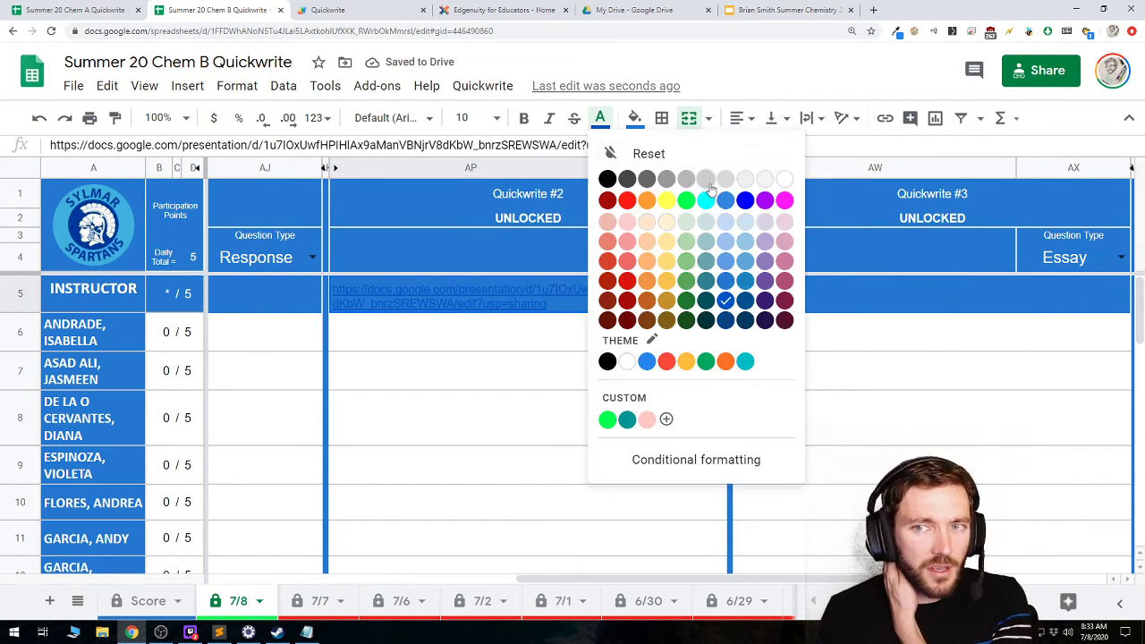
left_click(785, 180)
Set the Quickwrite #2 question type to Link and enter "Make a Google Slide presentation. Title it, and share it. Link it here." as its question
left_click(706, 257)
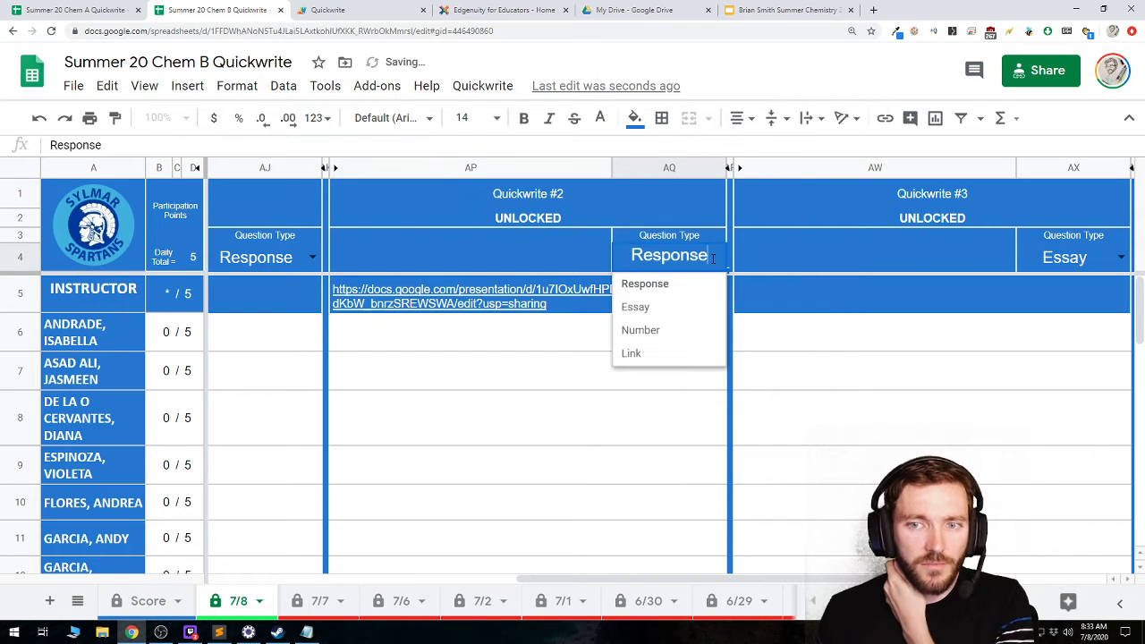
left_click(672, 350)
left_click(534, 270)
type("Mak")
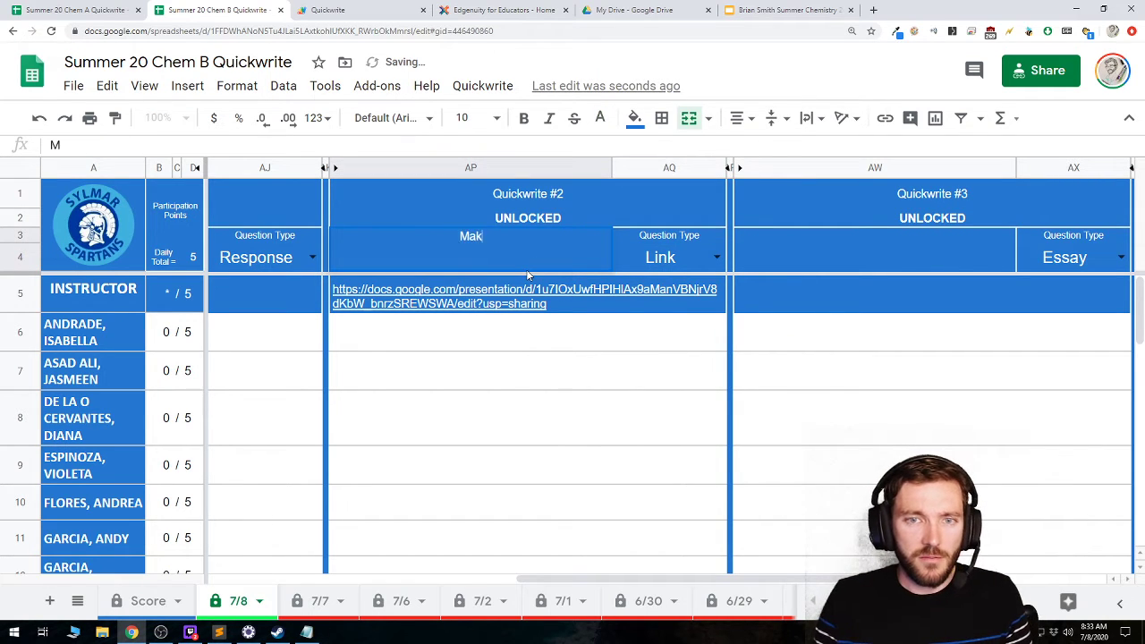
type("e a Google Slide pr")
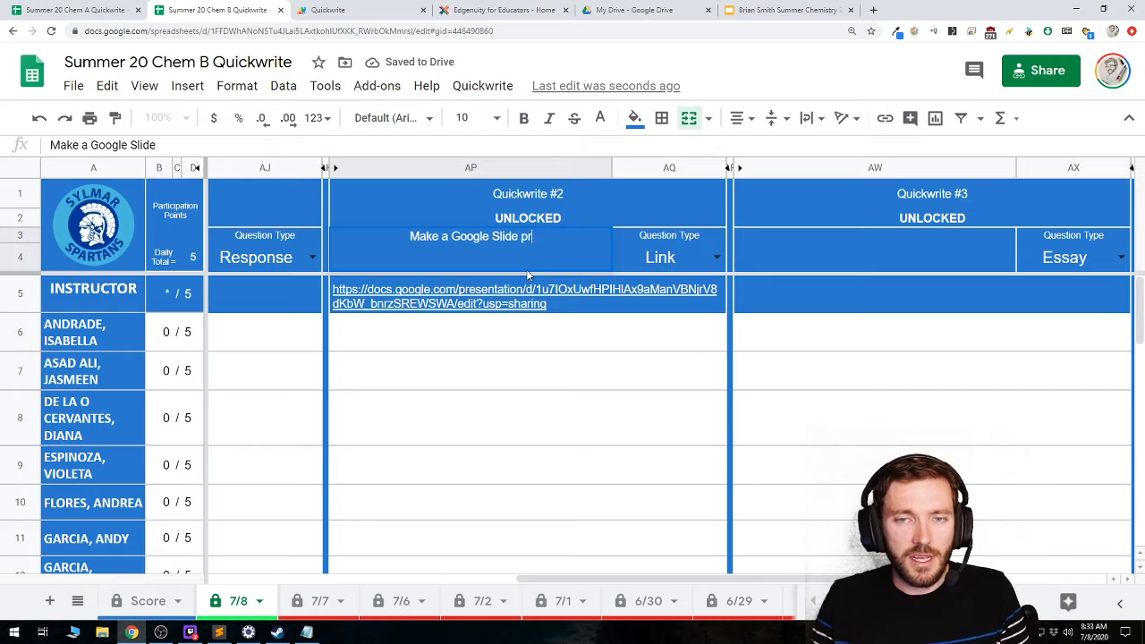
type("esentation. Tit")
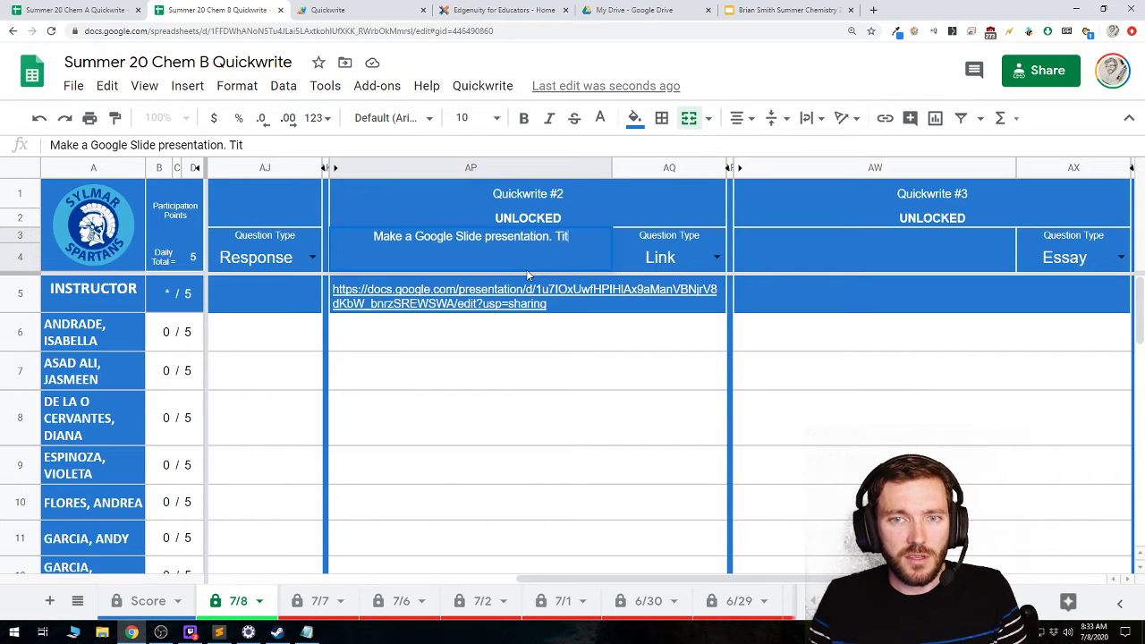
type("le it, and shar")
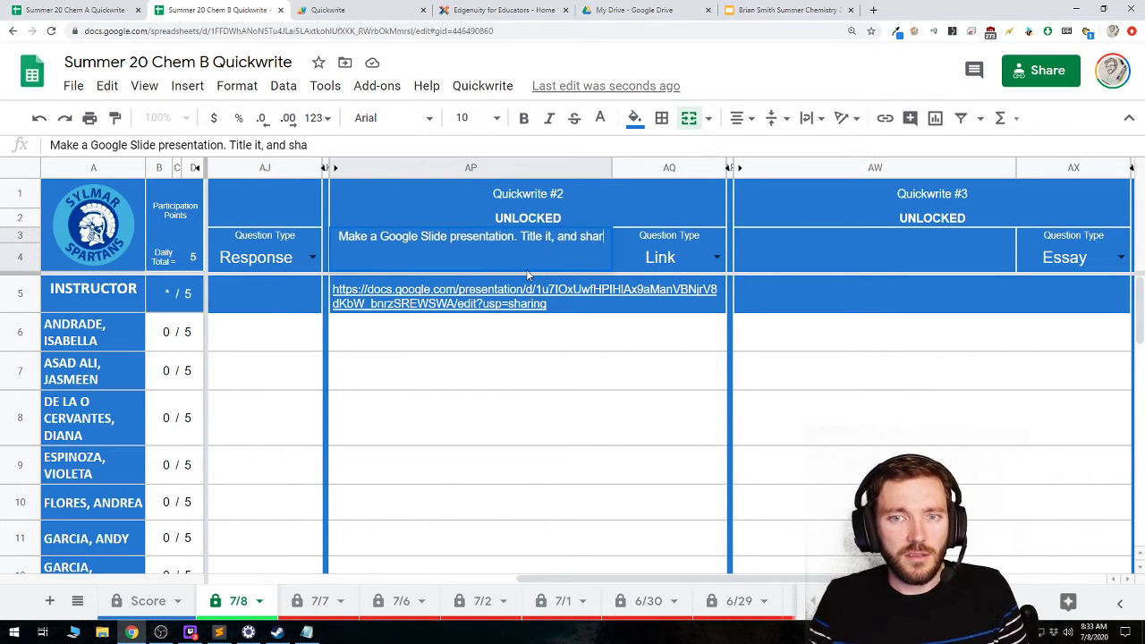
type("e it.")
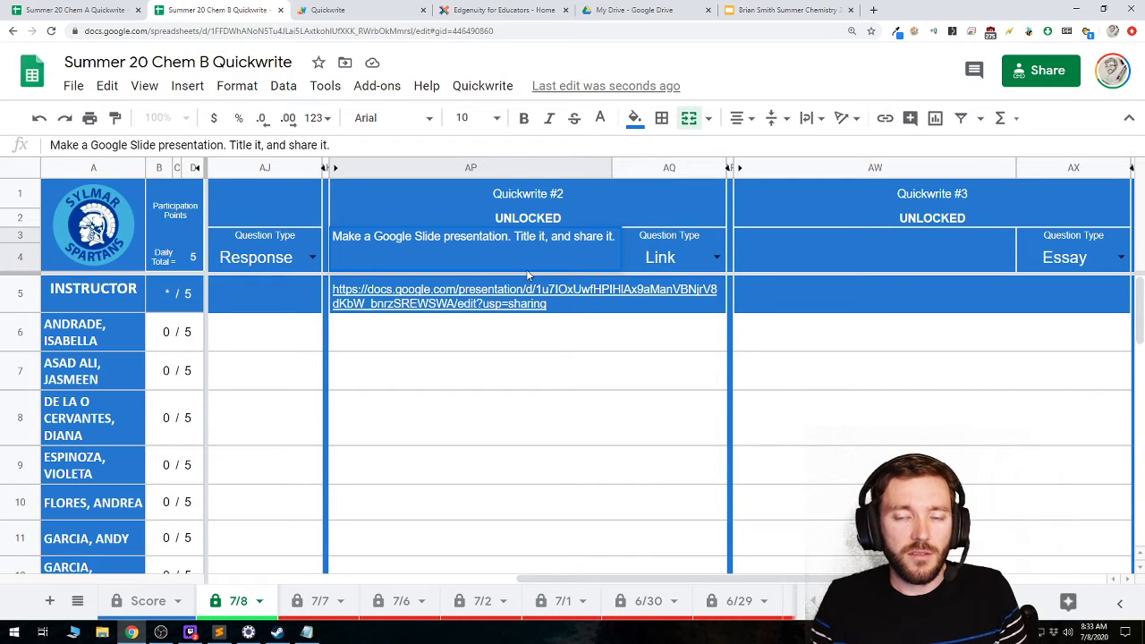
type(" Link it here.")
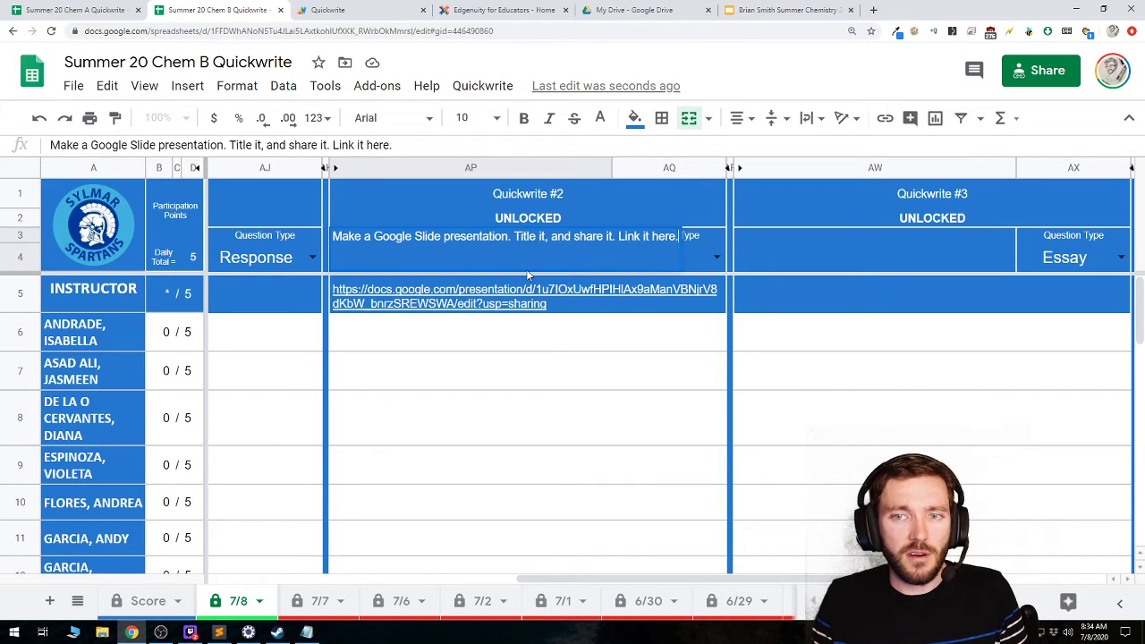
left_click(526, 269)
Set the Quickwrite #3 question type to Response
left_click(813, 245)
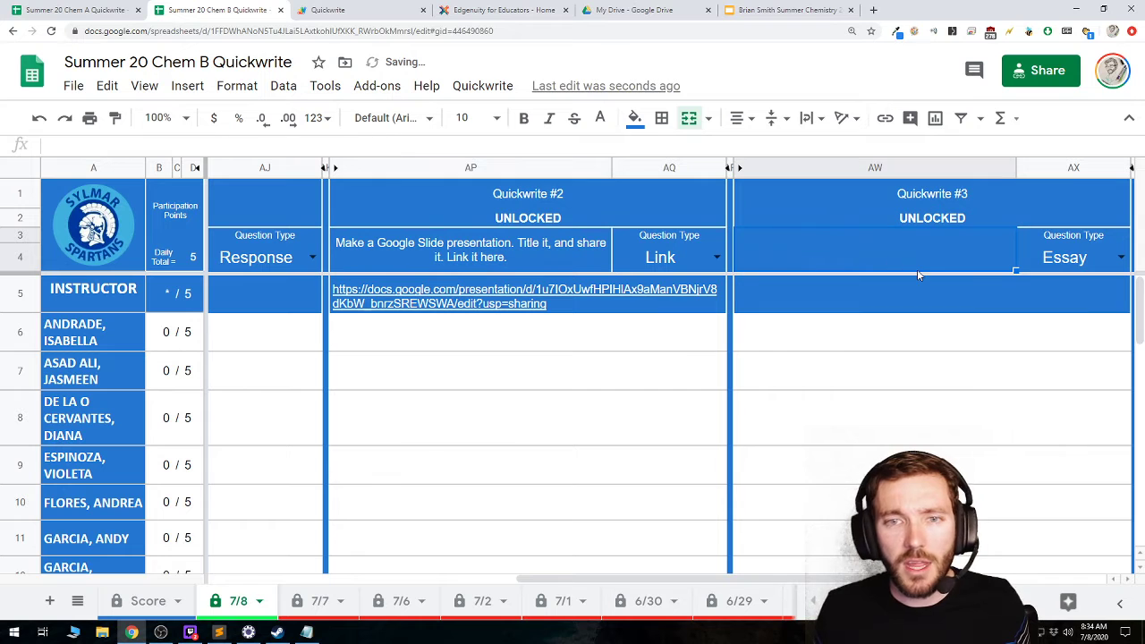
key("Down")
scroll(917, 270, "right", 5)
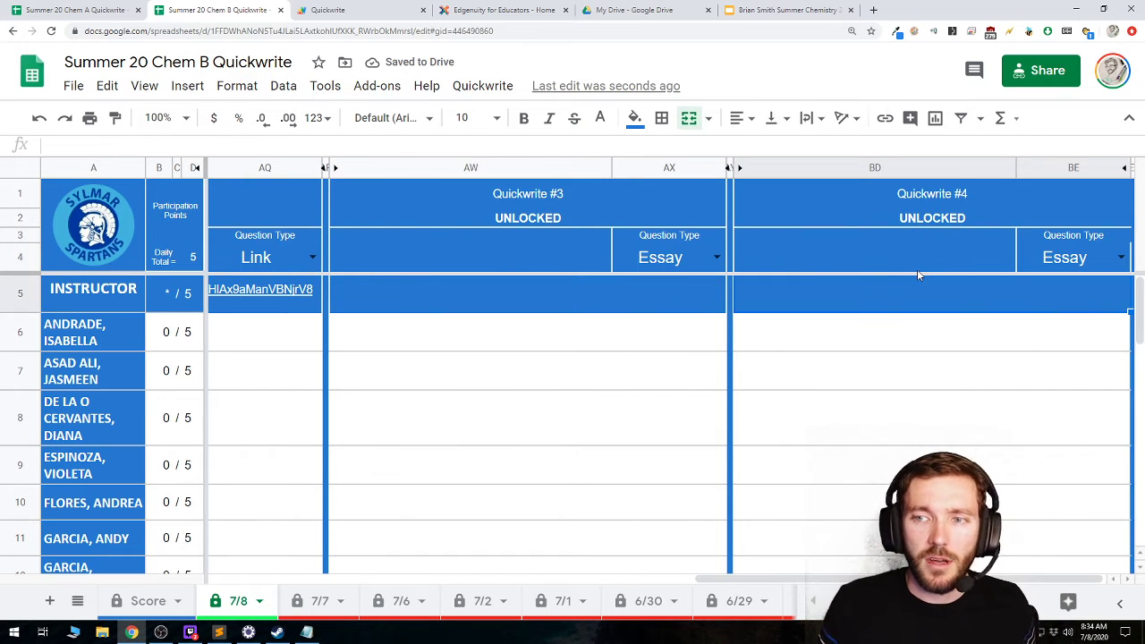
left_click(720, 257)
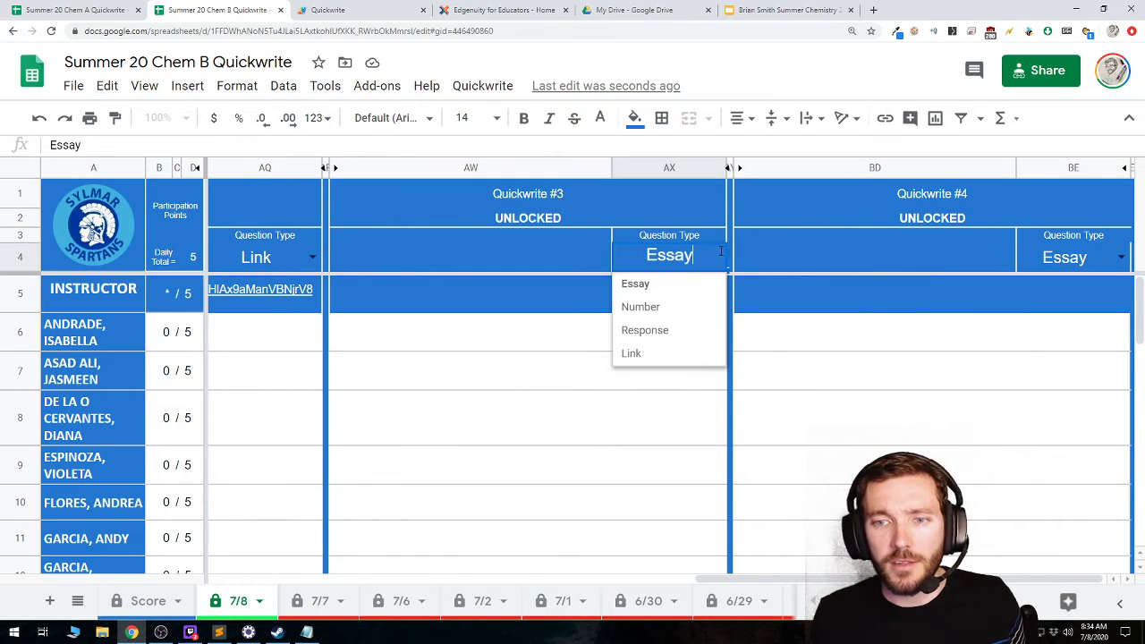
left_click(670, 329)
left_click(566, 250)
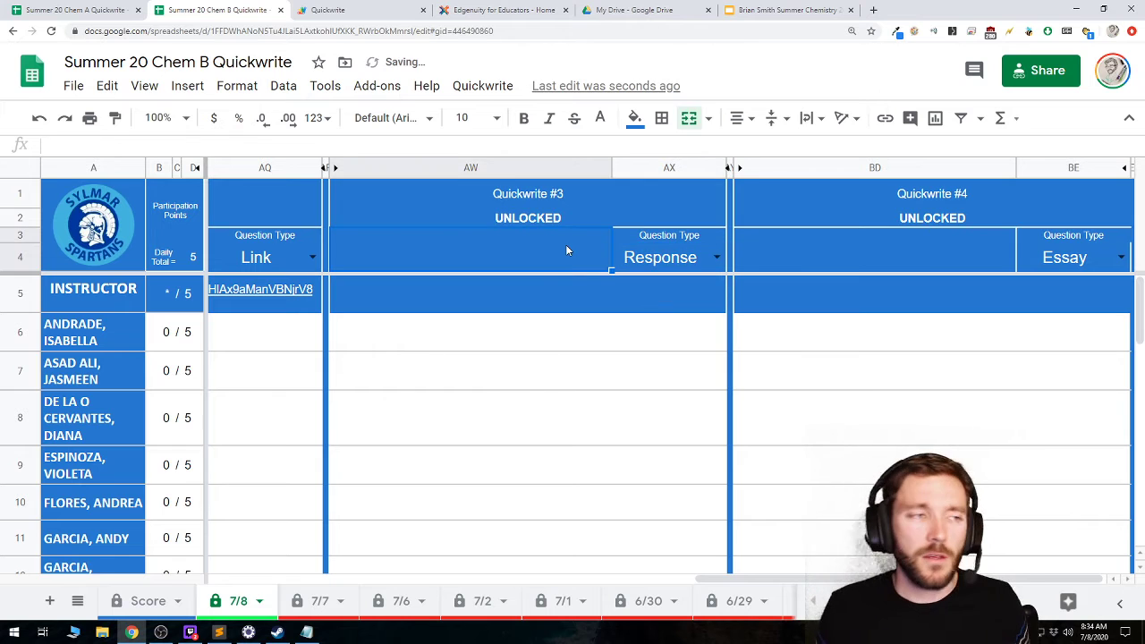
Set the Quickwrite #3 question type to Essay and select its empty question cell
left_click(717, 257)
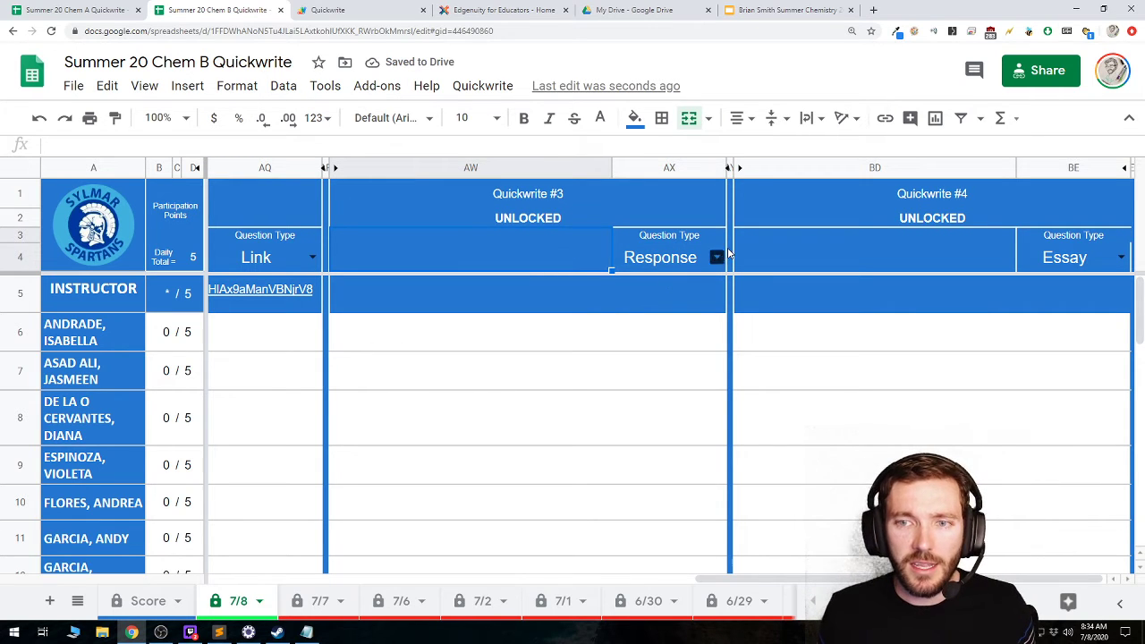
left_click(663, 300)
left_click(562, 249)
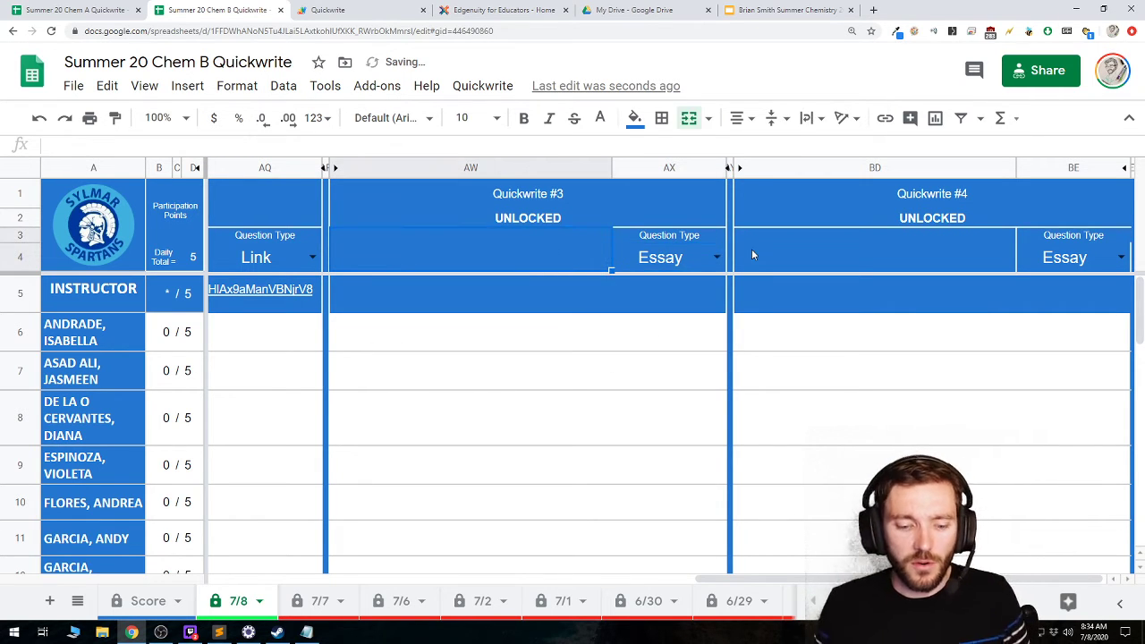
Enter "What was your favorite memory of your previous chemistry class?" as the Quickwrite #3 question
type("What was")
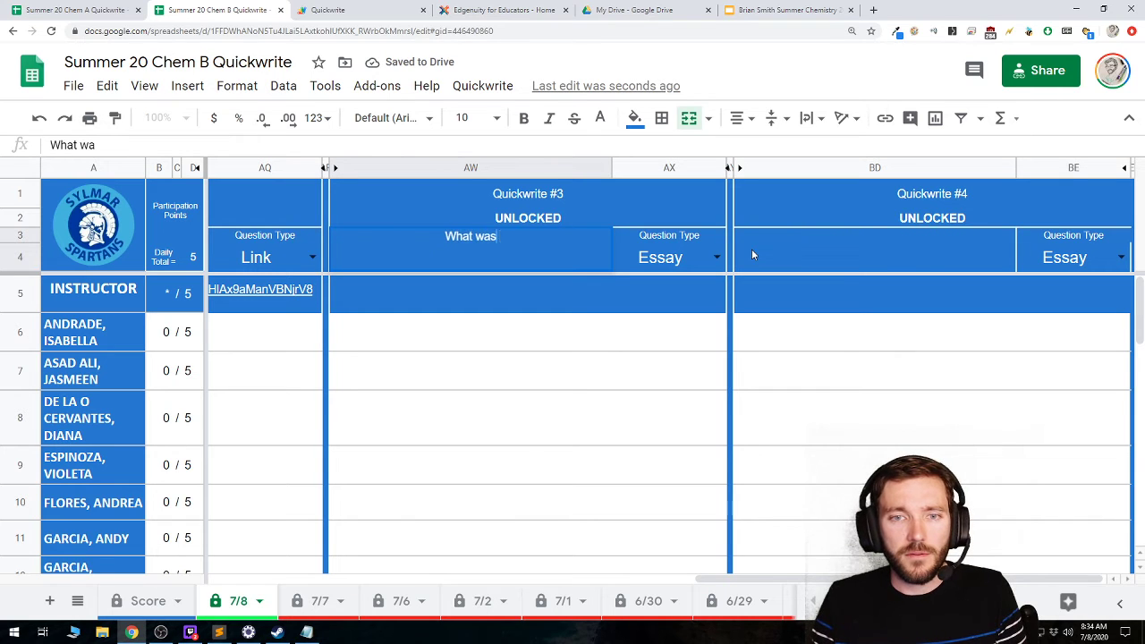
type(" your favorite m")
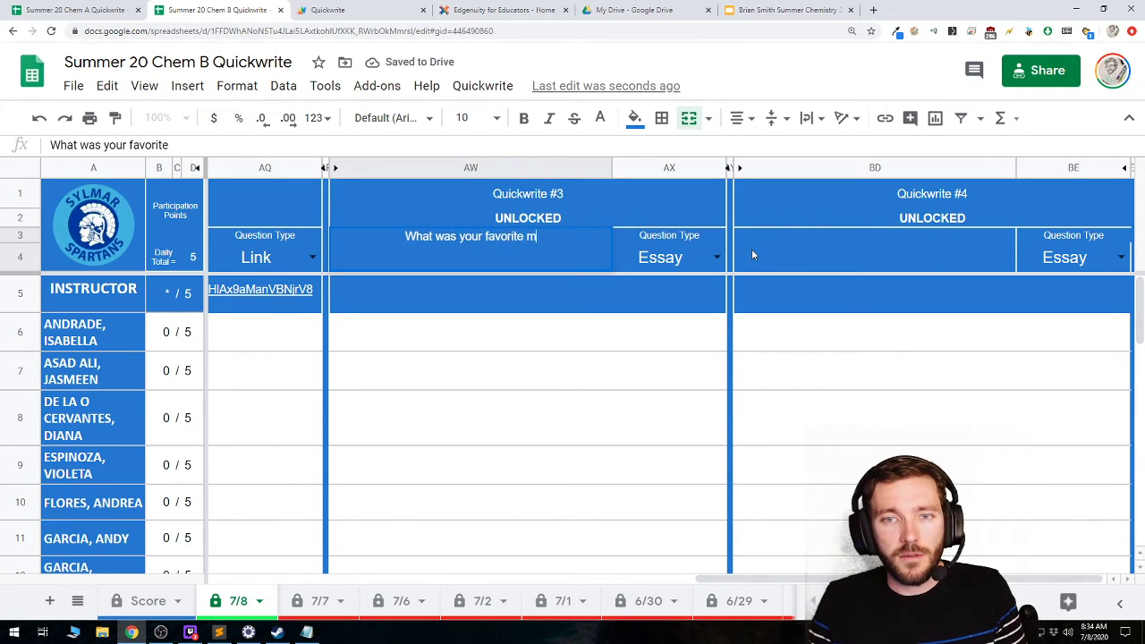
type("emory of your pre")
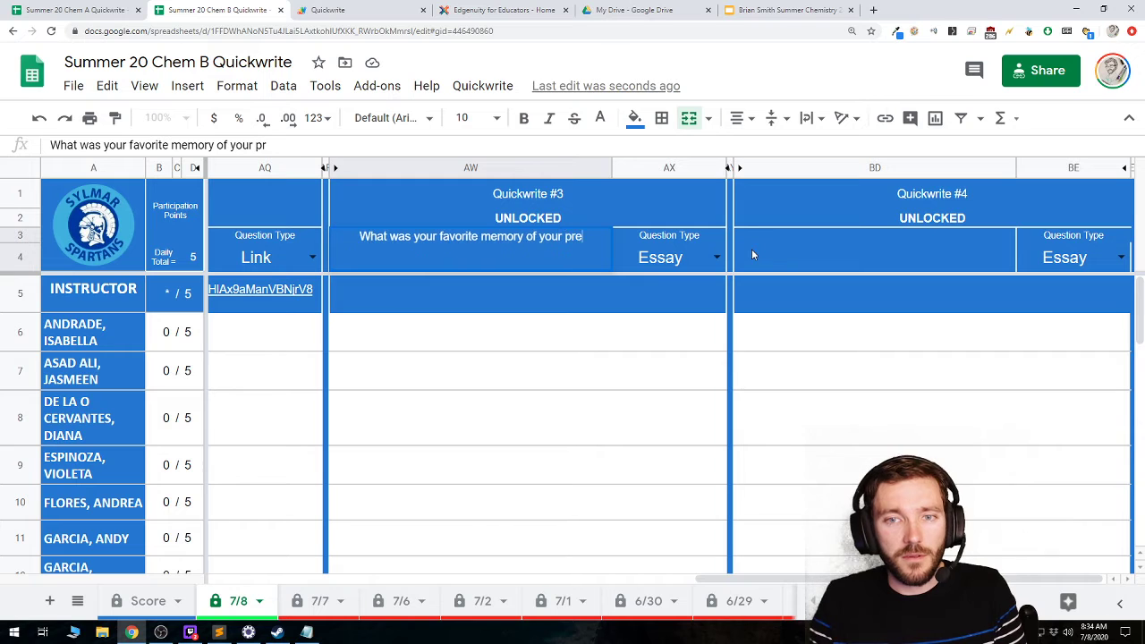
type("vious ")
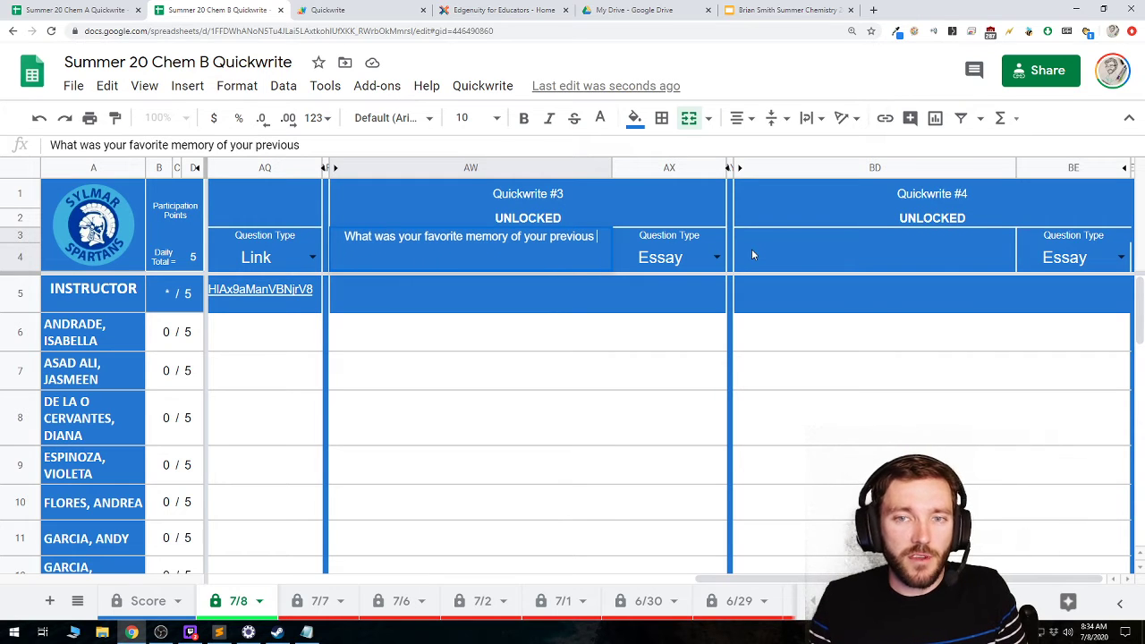
type("chemistry cla")
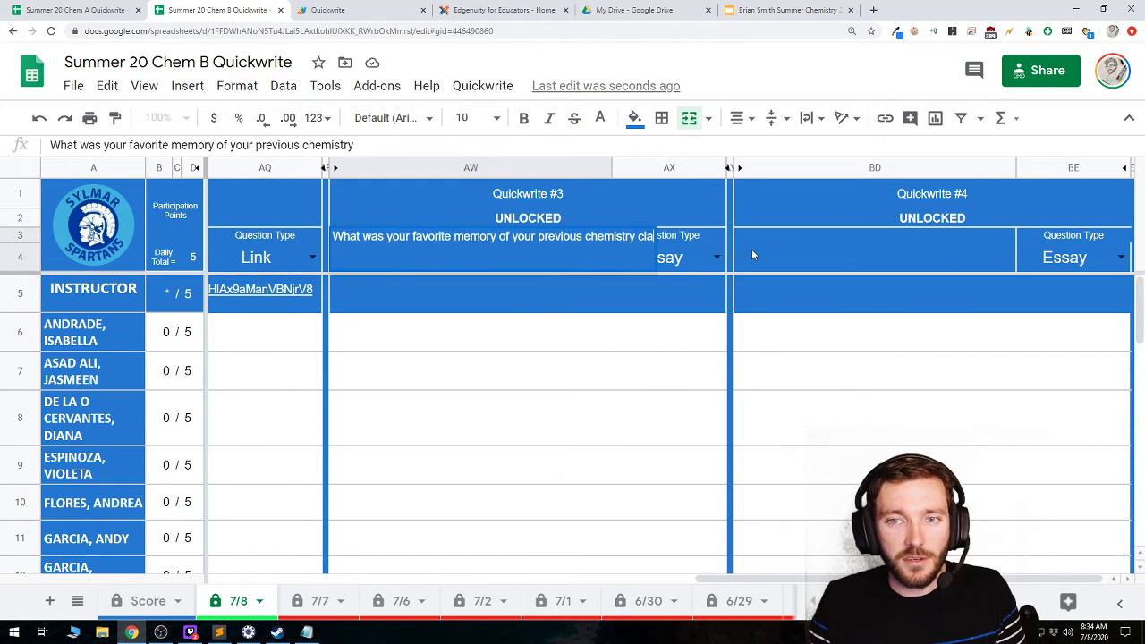
type("ss?")
key("Return")
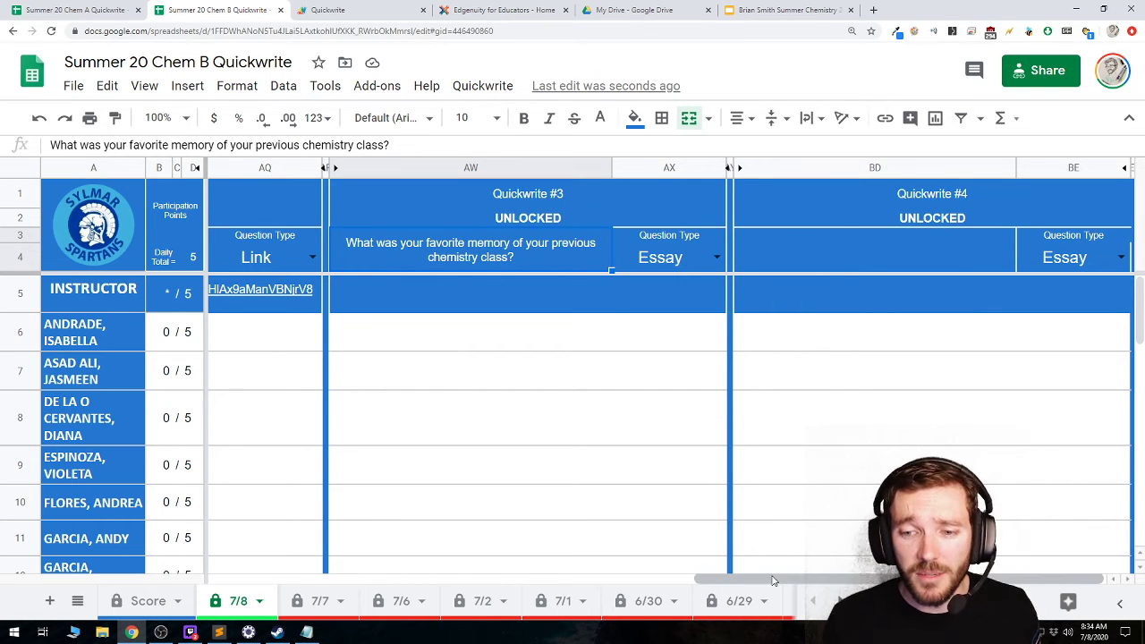
scroll(739, 257, "right", 2)
left_click(437, 294)
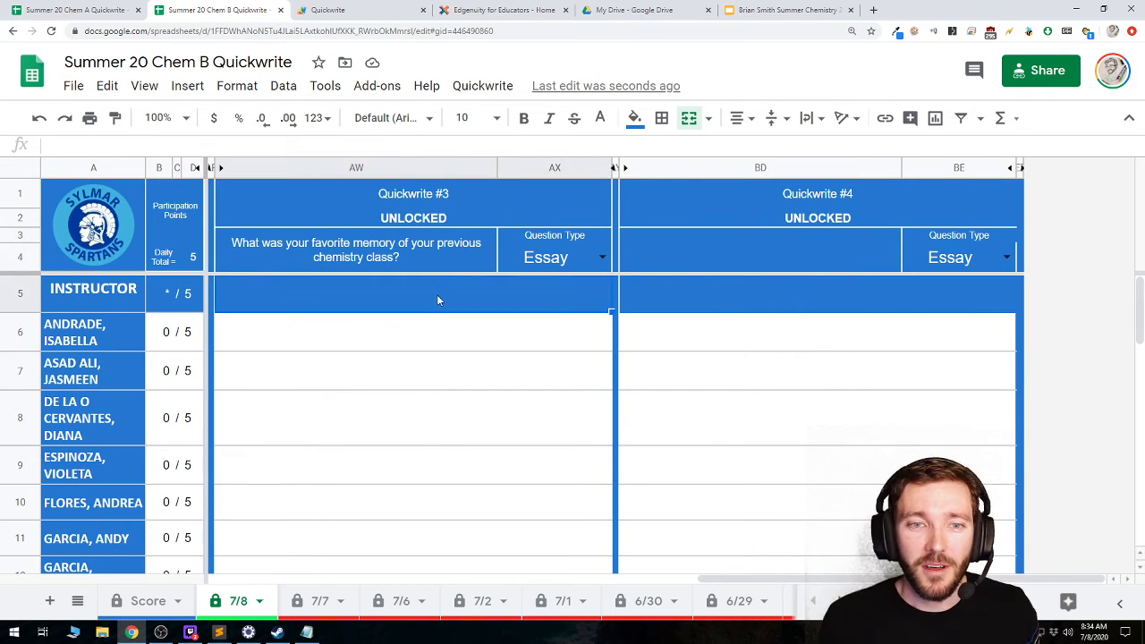
left_click(434, 259)
left_click(460, 281)
left_click(428, 249)
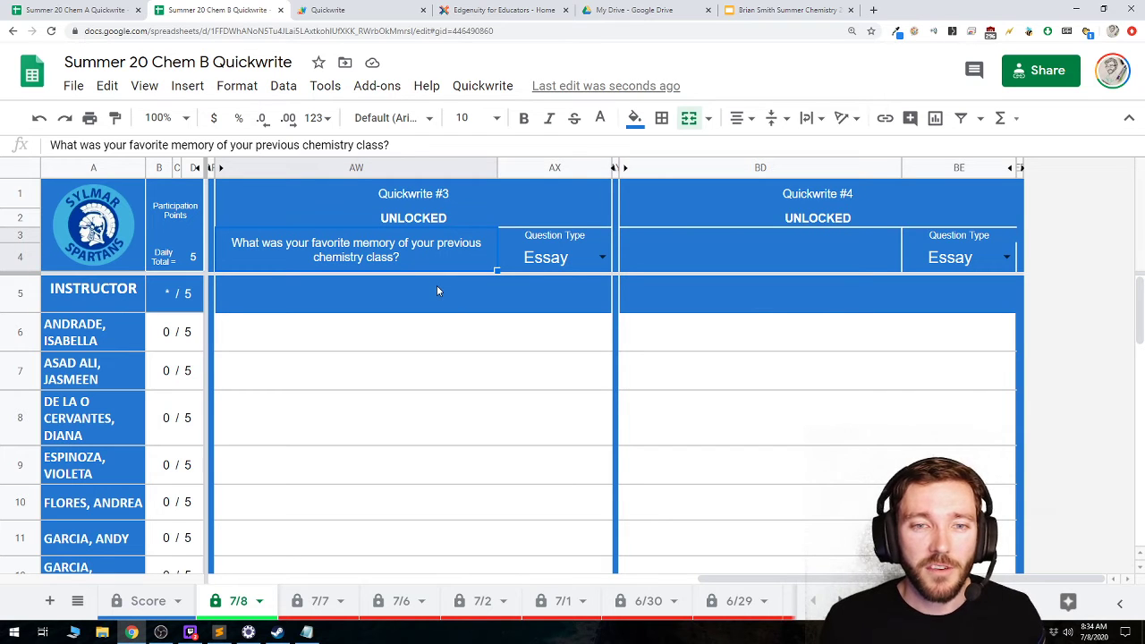
left_click(437, 285)
left_click(430, 259)
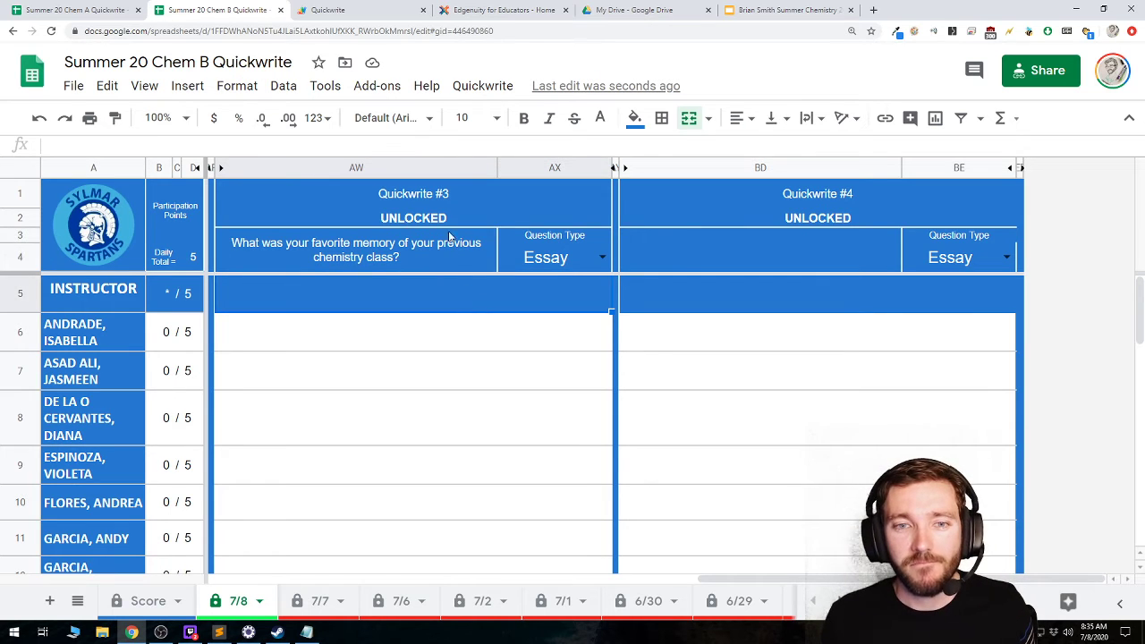
Set the Quickwrite #4 question type to Response
left_click(766, 267)
left_click(1007, 257)
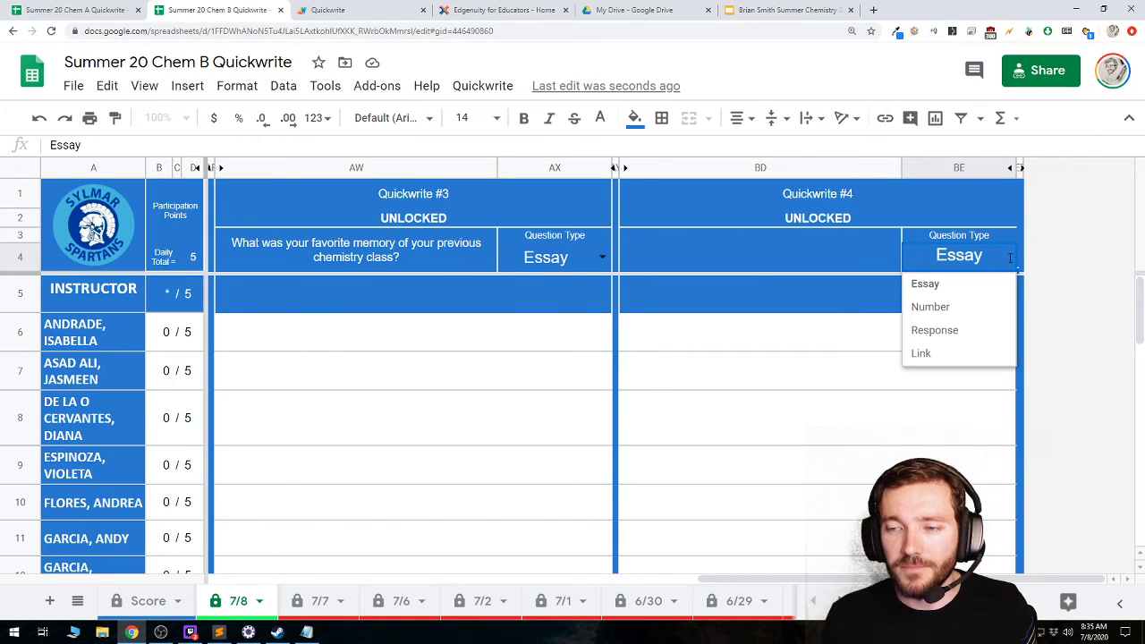
left_click(979, 330)
Enter the Quickwrite #4 question "What was something you wanted to learn about in Chemistry, but was never covered or explained well enough. What do you WONDER?"
type("What w")
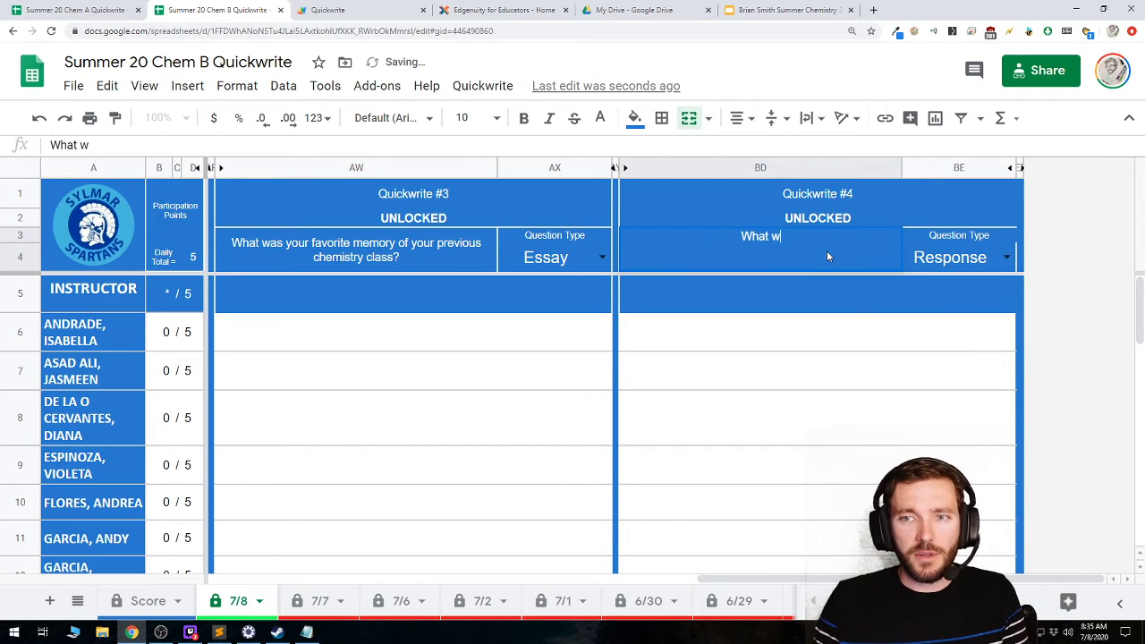
type("as something you w")
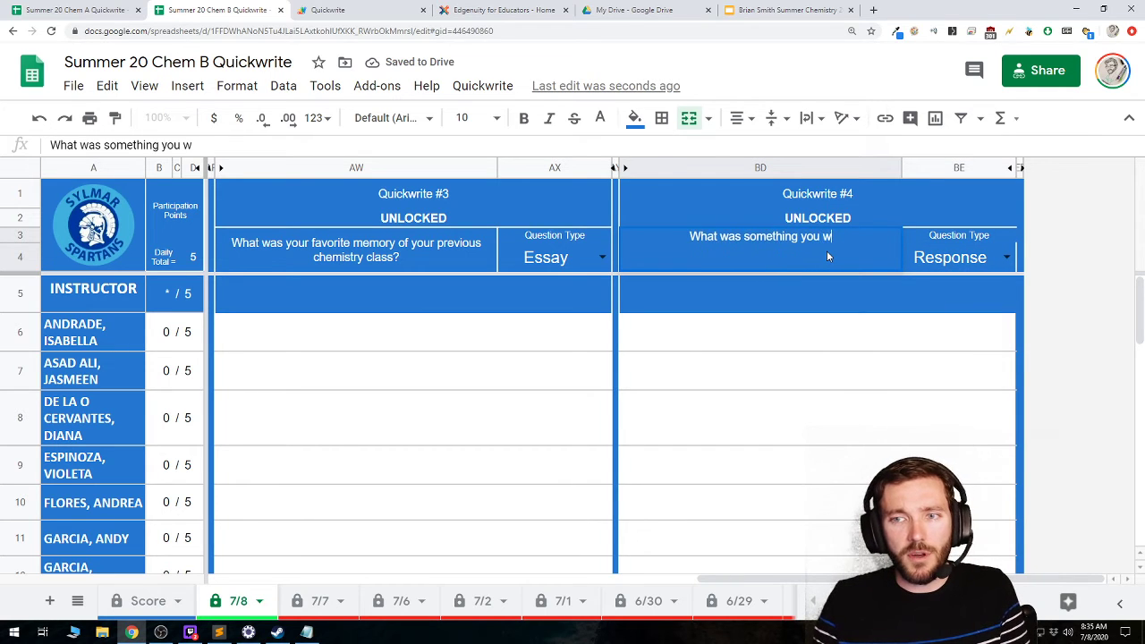
type("anted to learn abo")
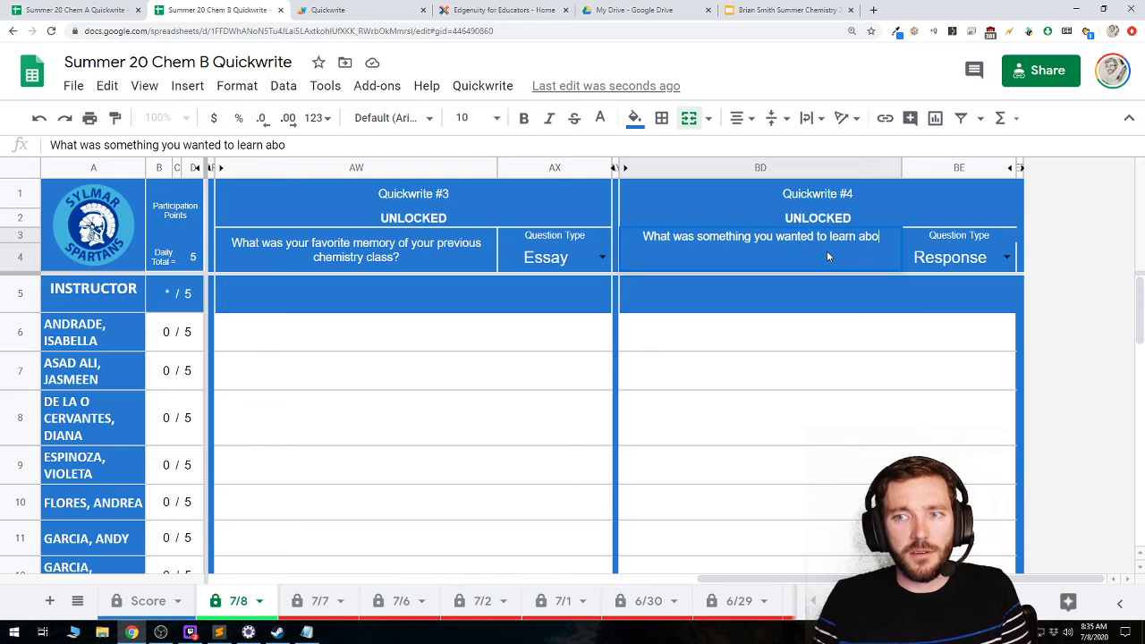
type("ut in Chemistry")
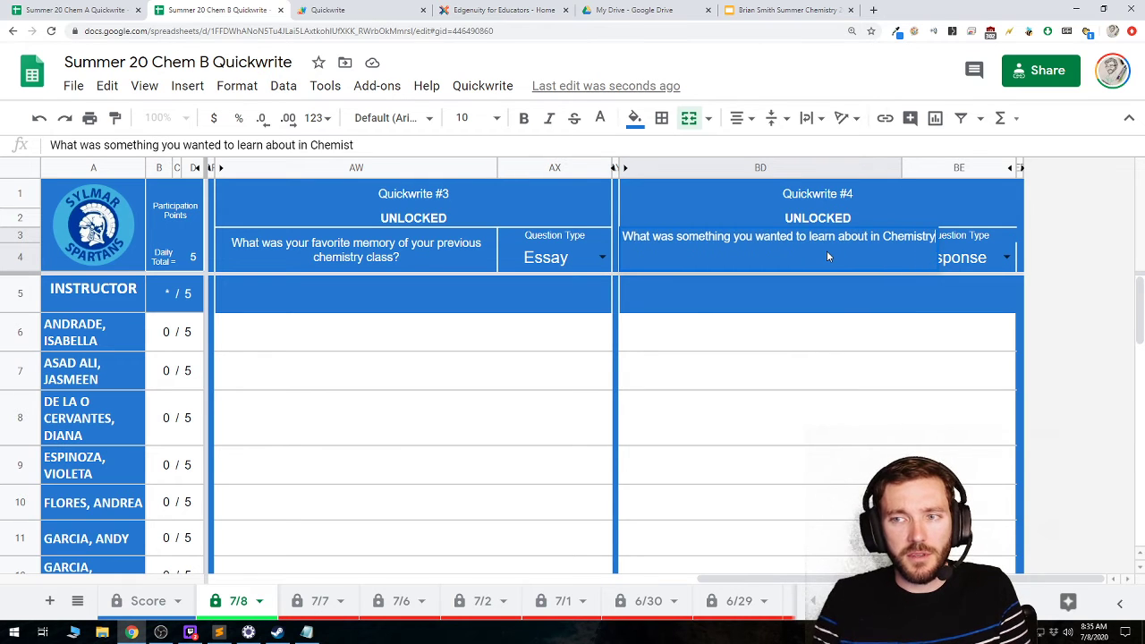
type(", but wa")
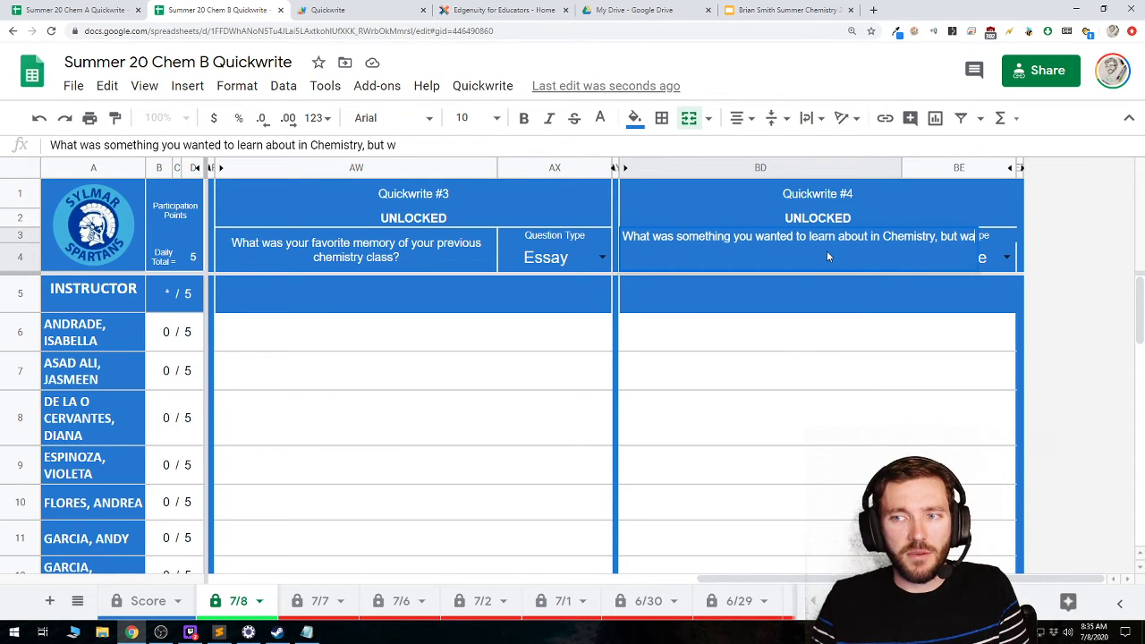
type("s never c")
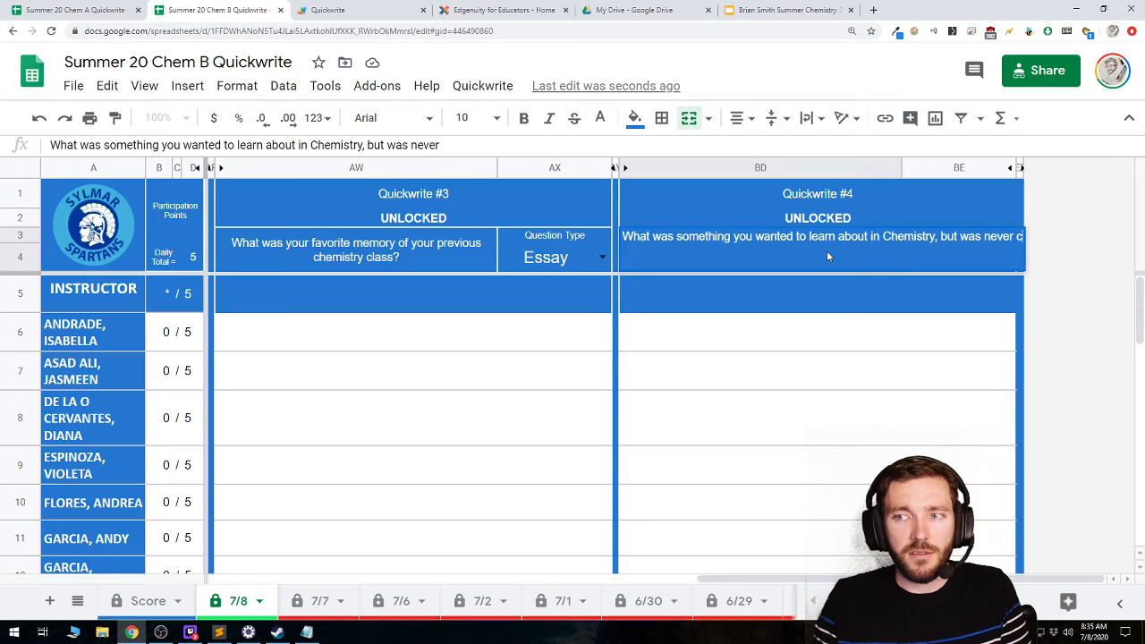
type("overed or expla")
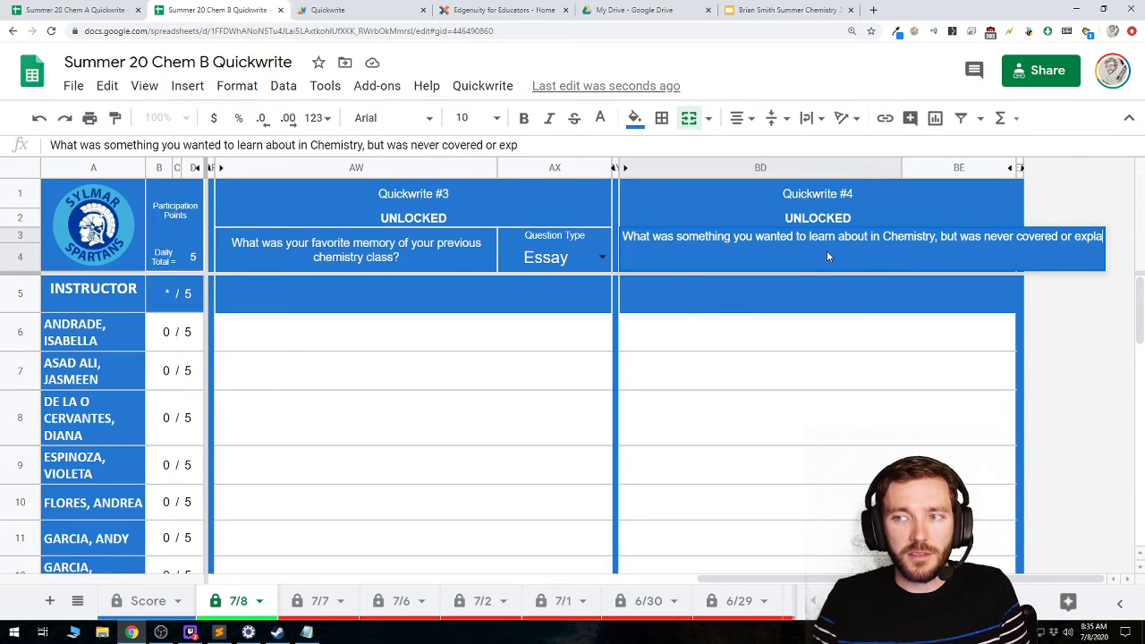
type("ined well enough. What")
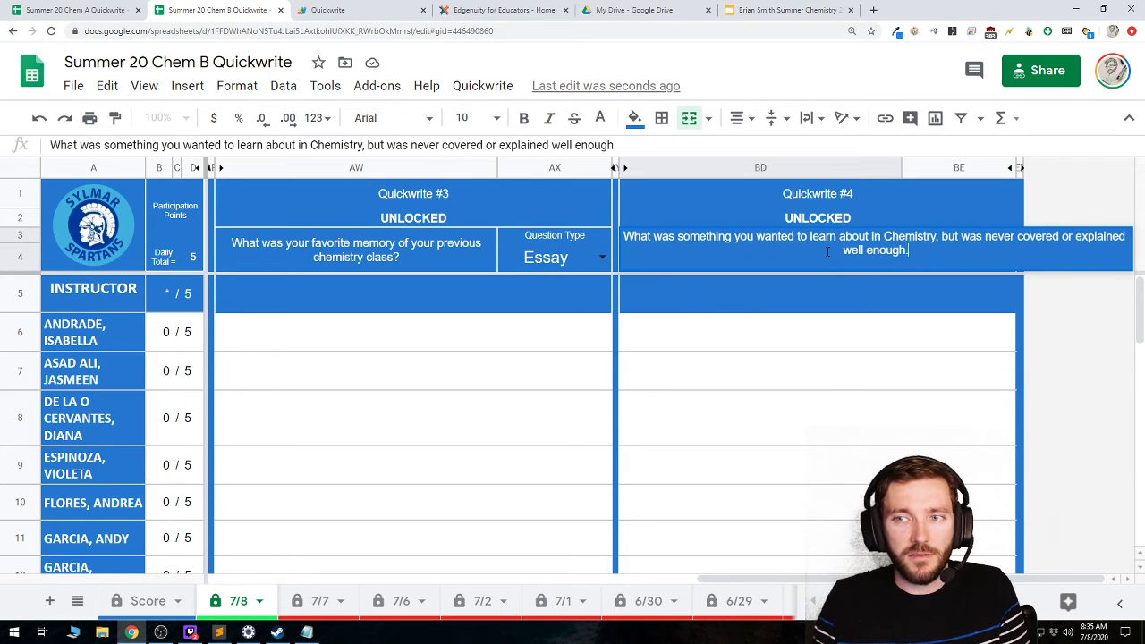
key("BackSpace")
key("BackSpace")
key("BackSpace")
key("BackSpace")
key("BackSpace")
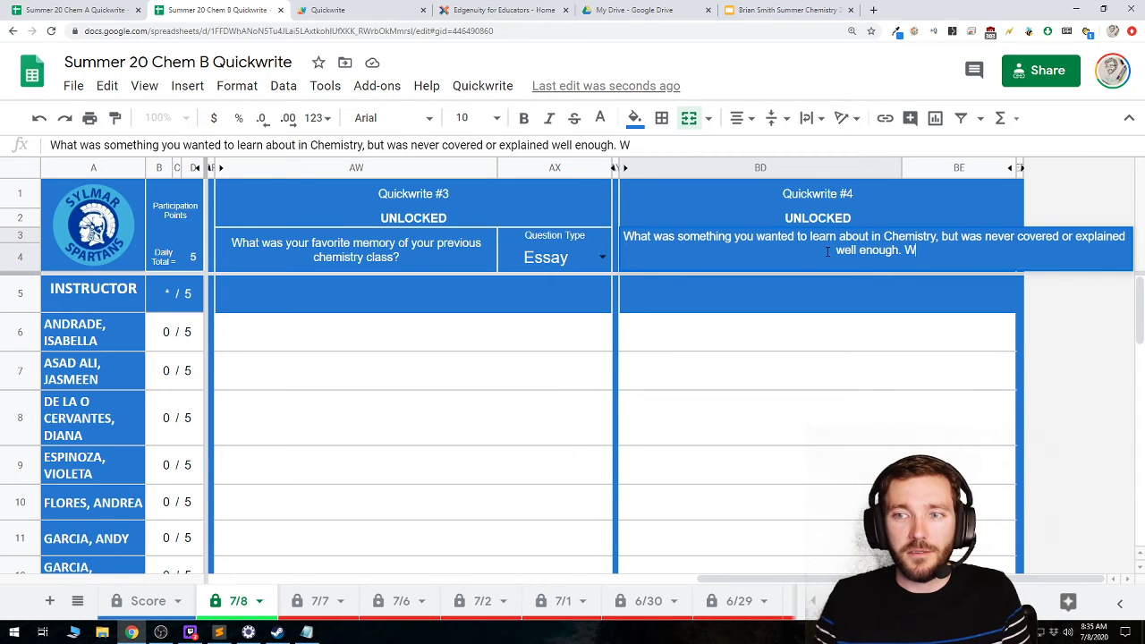
type("What do you WONDER?")
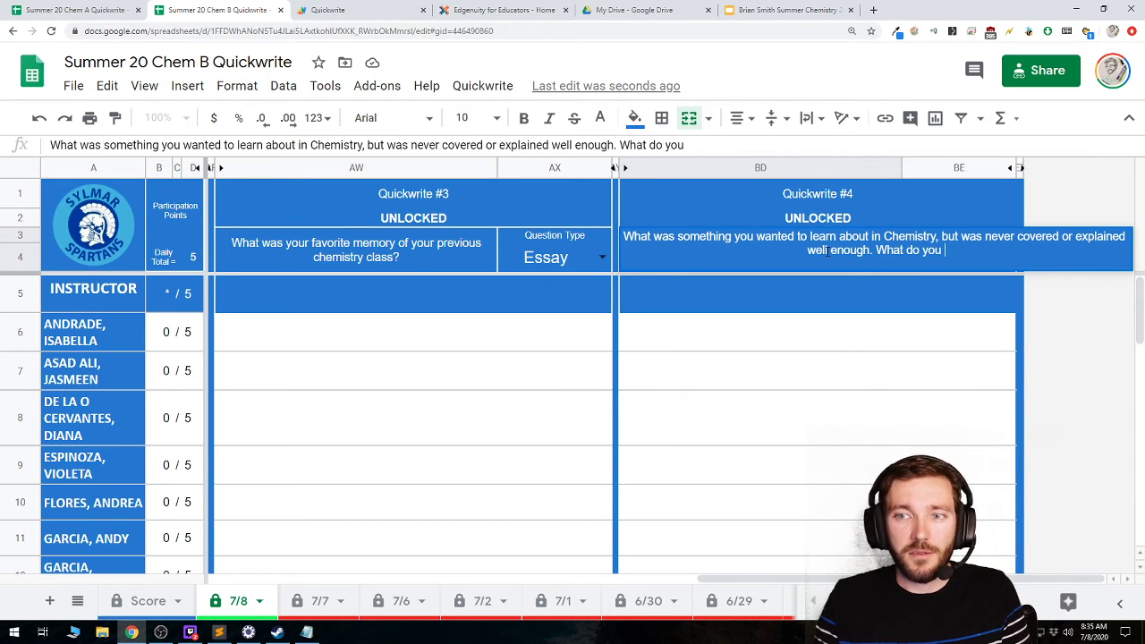
left_click(830, 255)
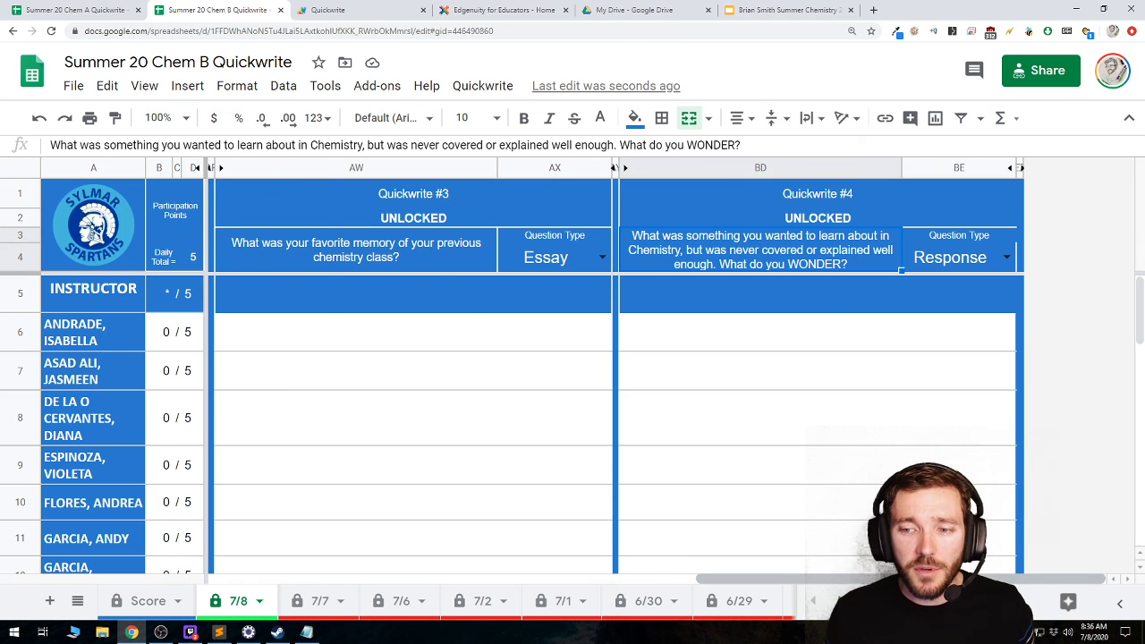
Select the Instructor's End of Day Check Out percentage on the 7/8 sheet
left_click_drag(907, 580, 419, 597)
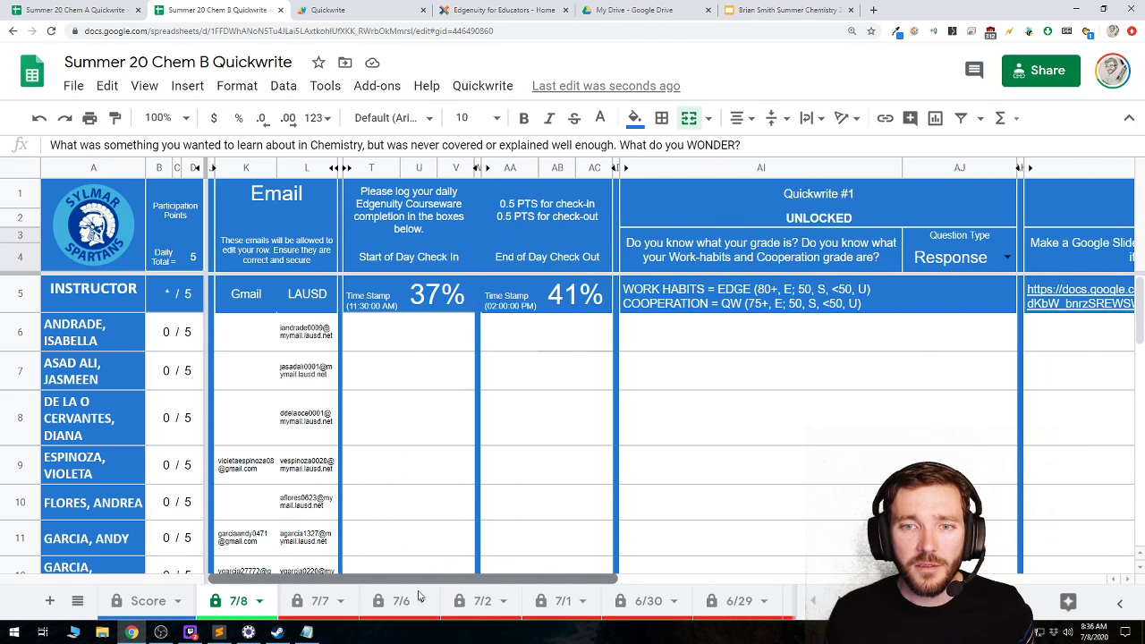
left_click(588, 303)
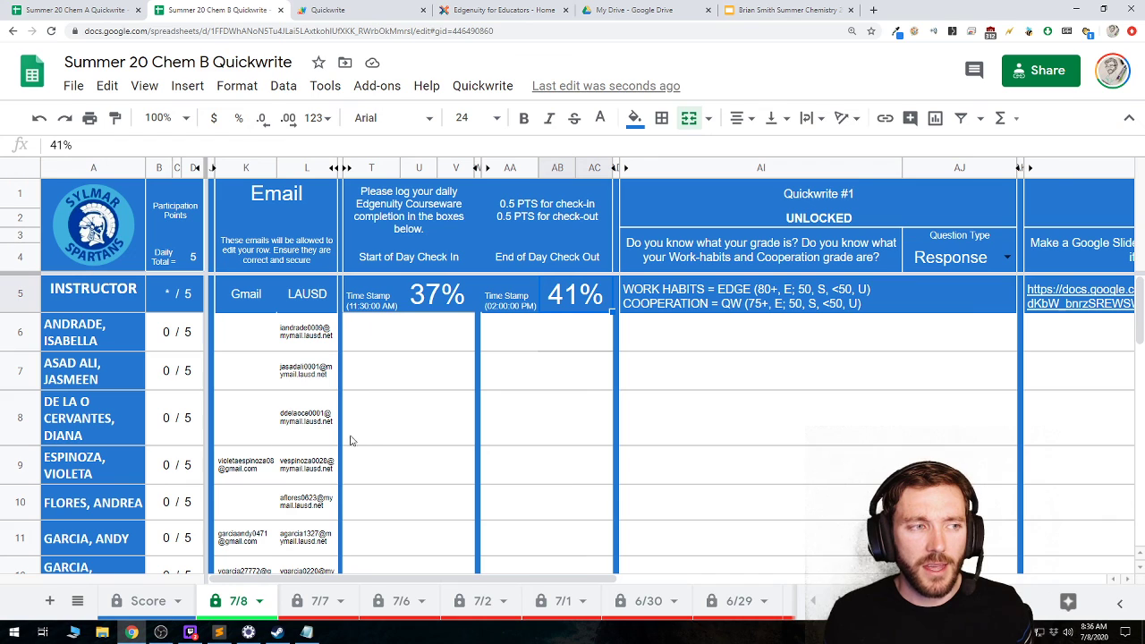